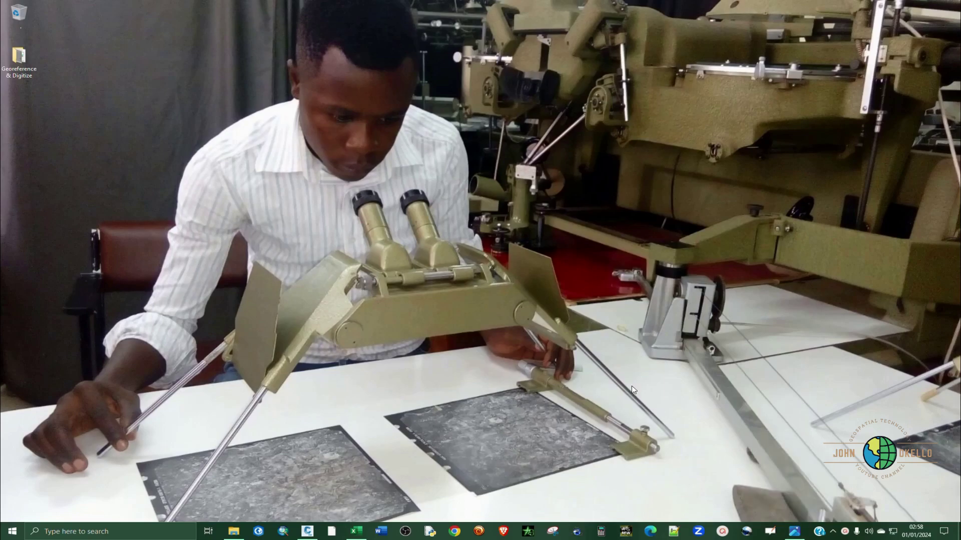
# - Bring up the RIM.jpg map image full screen and examine the parcel grid of the Suguta/Naibor settlement scheme
pyautogui.click(794, 528)
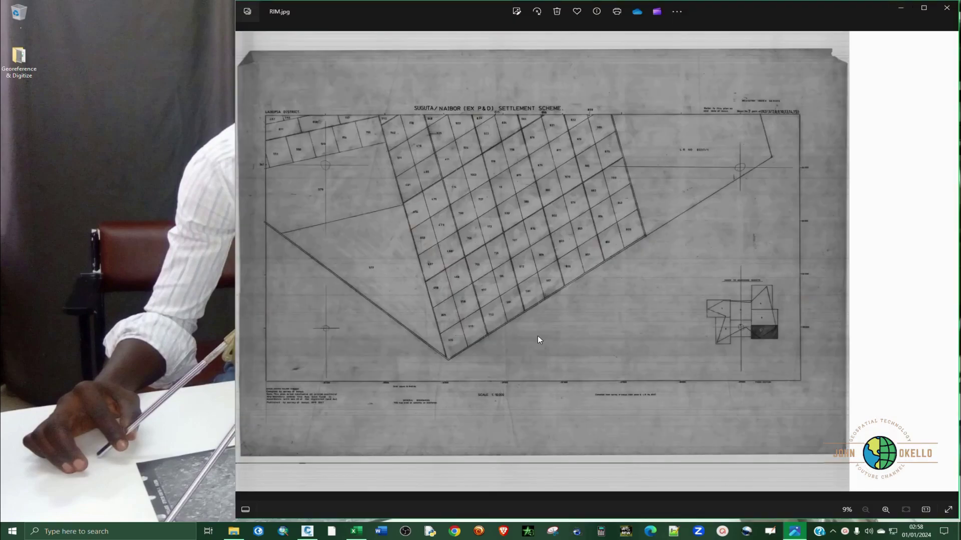
pyautogui.click(923, 8)
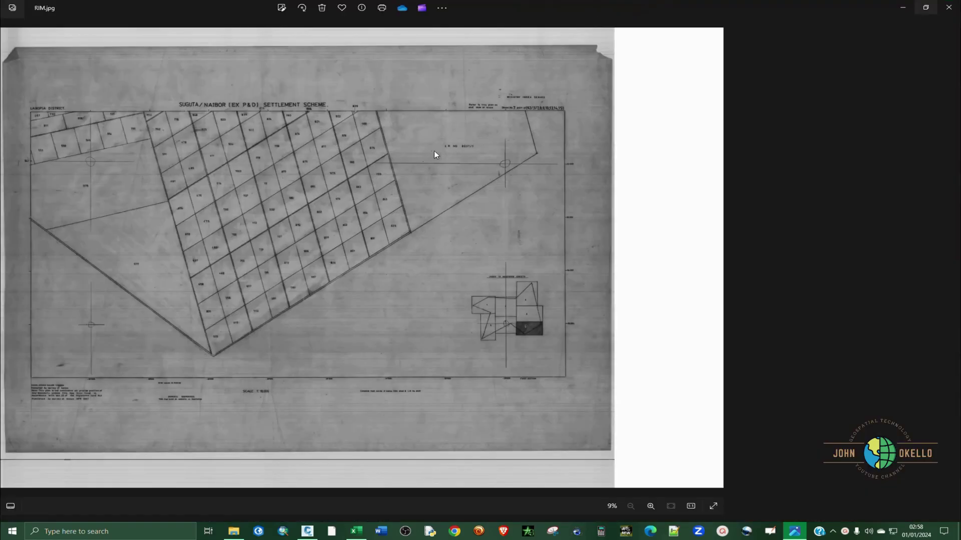
pyautogui.scroll(4, 203, 147)
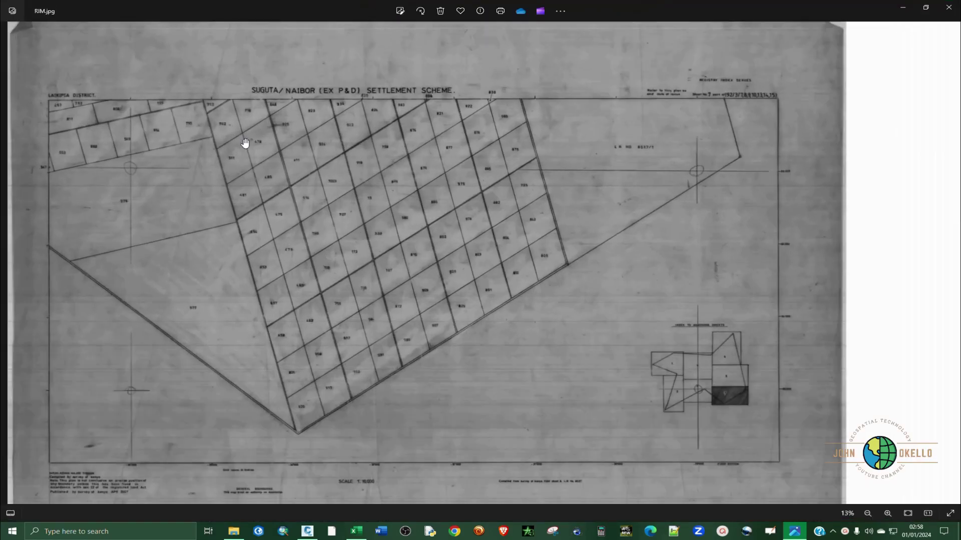
pyautogui.scroll(5, 245, 143)
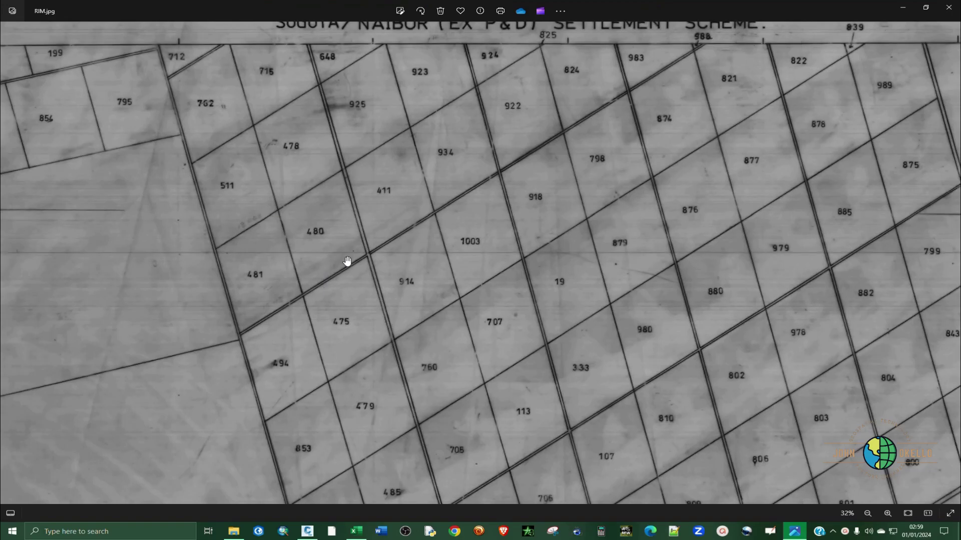
pyautogui.scroll(-5, 373, 226)
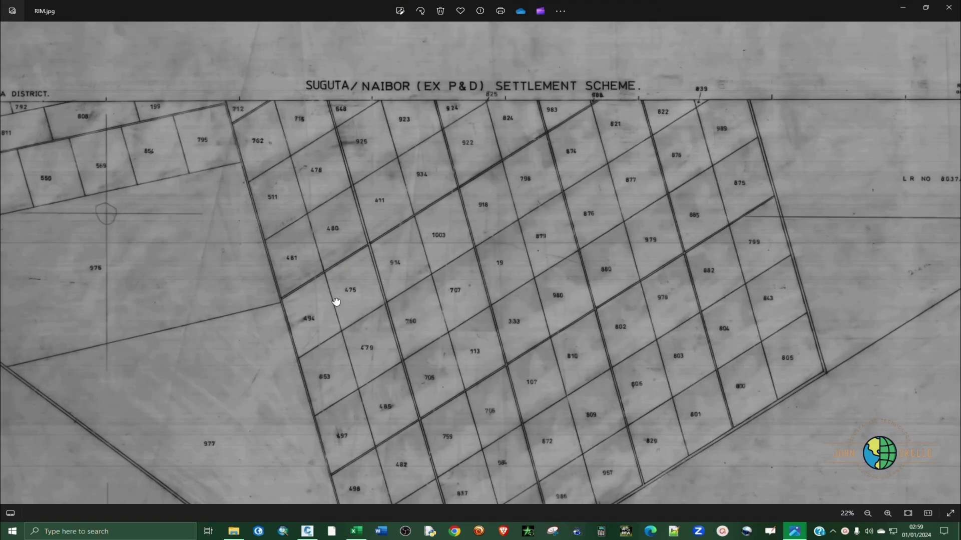
pyautogui.scroll(4, 339, 300)
pyautogui.scroll(-1, 381, 230)
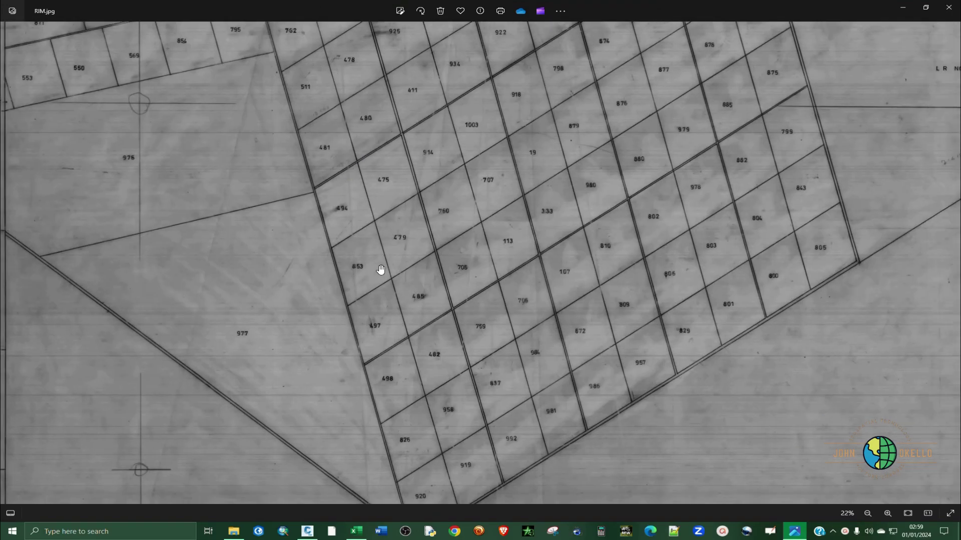
pyautogui.scroll(-2, 392, 300)
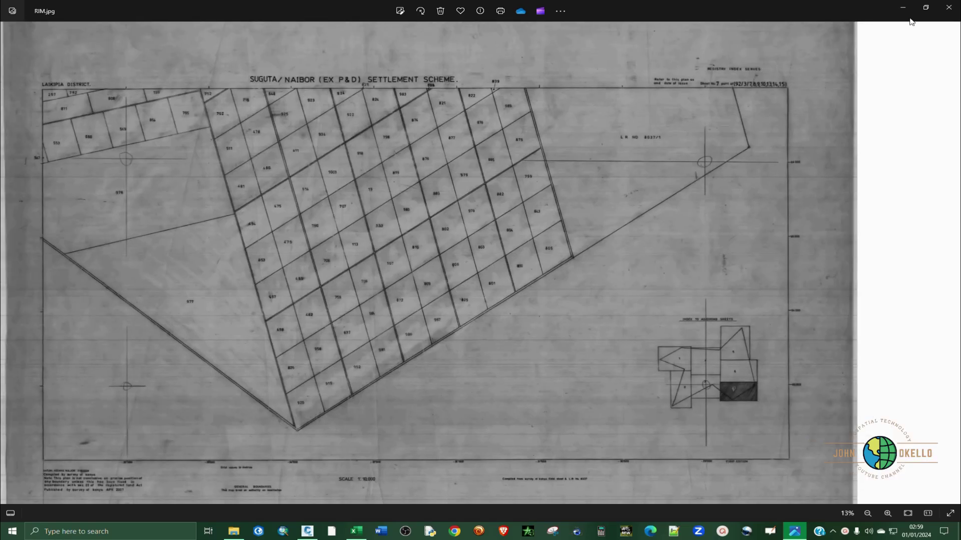
pyautogui.scroll(-1, 298, 207)
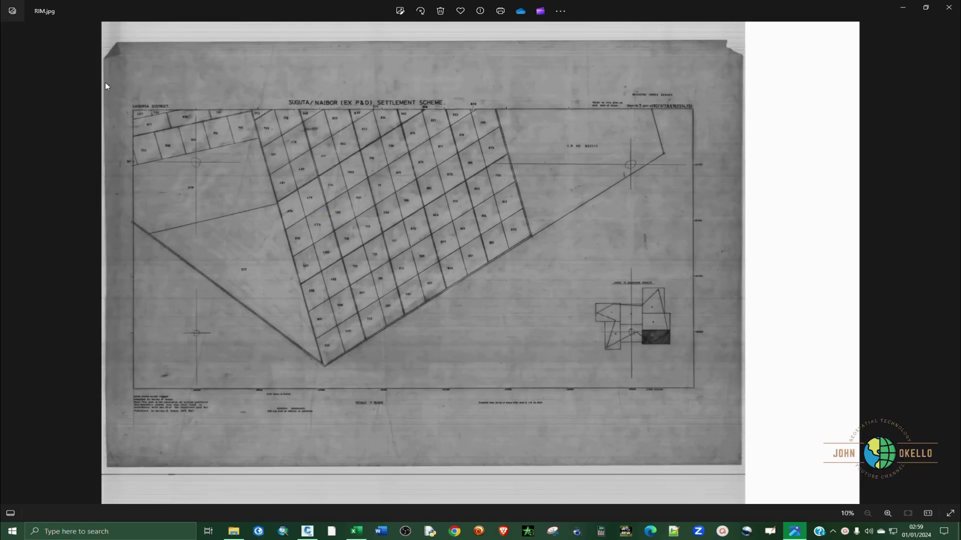
# - Examine the map's north-west corner, including the Laikipia District parcels and the circled grid cross below them
pyautogui.scroll(1, 106, 88)
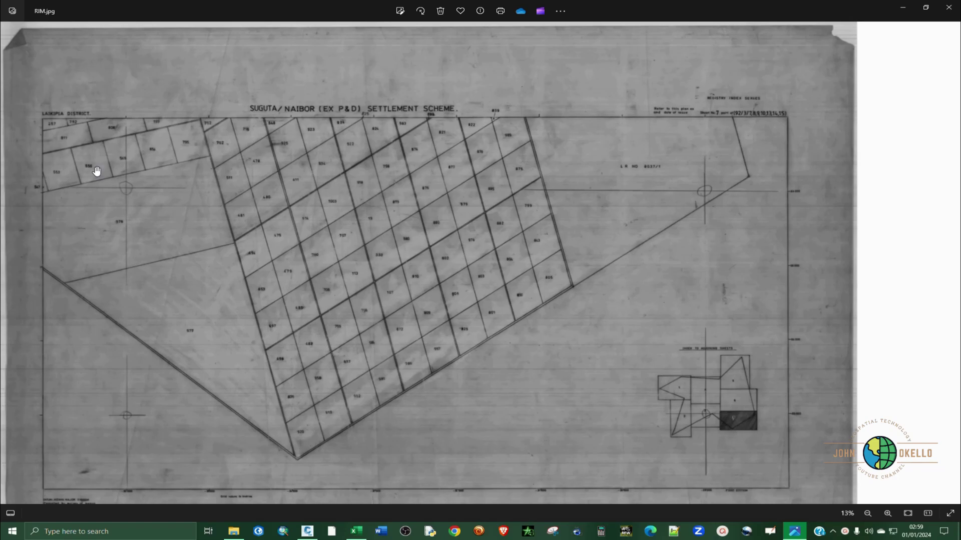
pyautogui.scroll(1, 156, 212)
pyautogui.scroll(2, 310, 190)
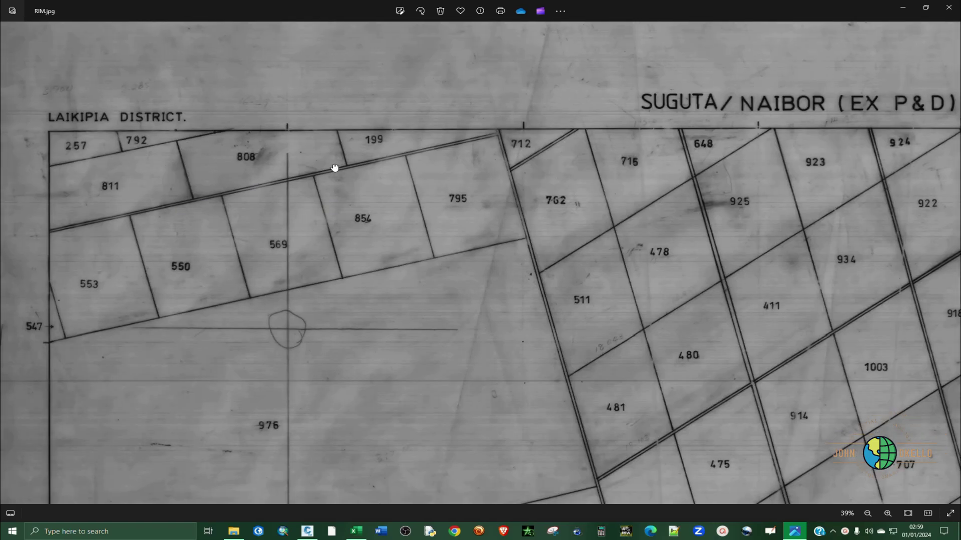
pyautogui.moveTo(335, 168); pyautogui.dragTo(376, 144)
pyautogui.scroll(-1, 371, 148)
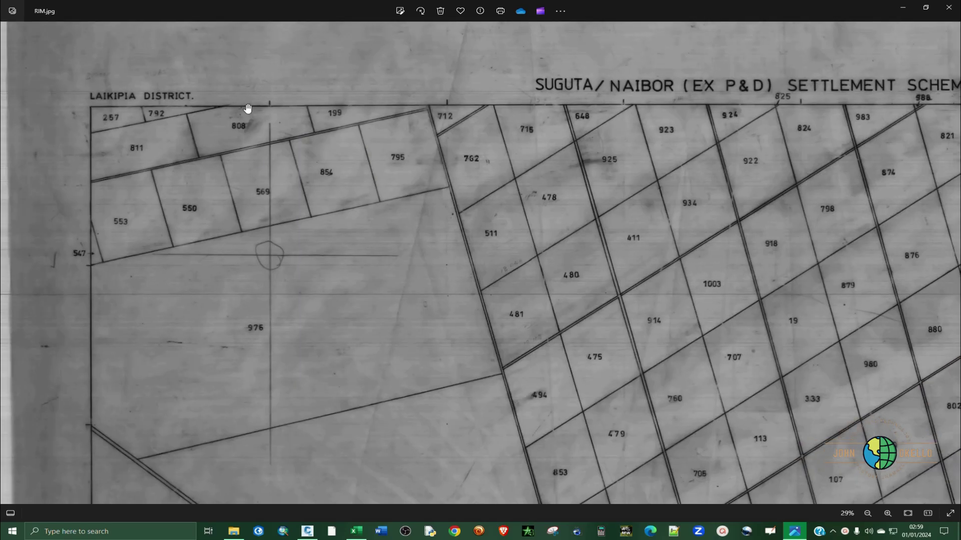
pyautogui.scroll(-2, 249, 120)
pyautogui.scroll(-1, 169, 220)
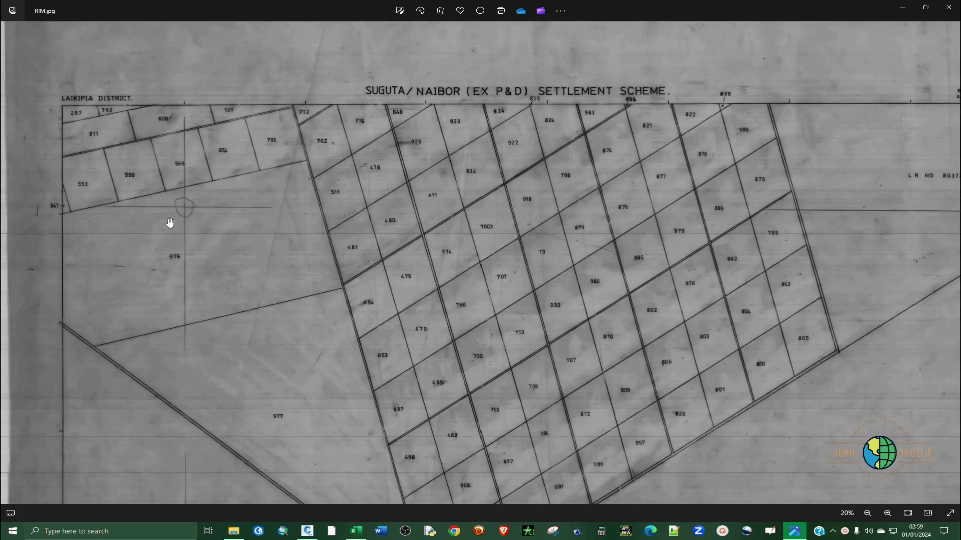
pyautogui.scroll(-1, 208, 159)
pyautogui.scroll(-1, 208, 159)
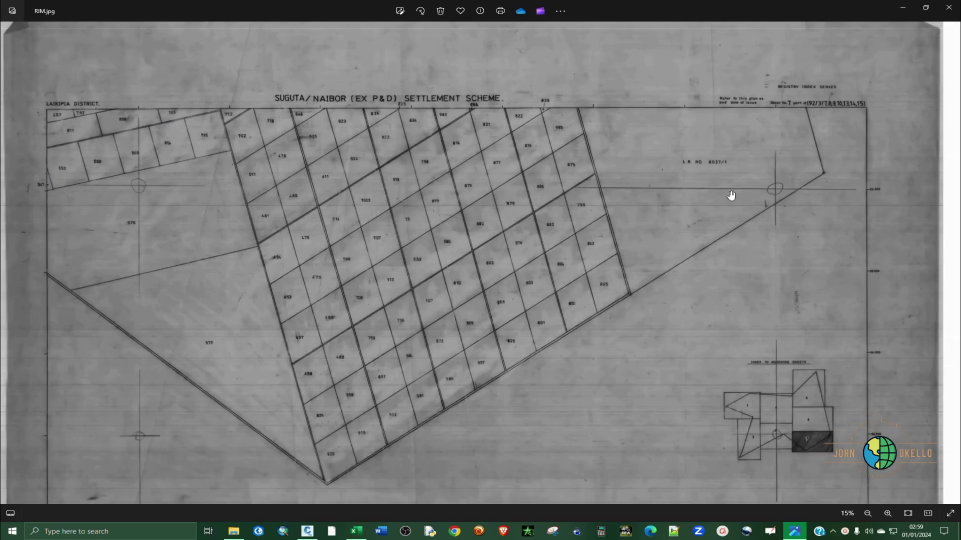
# - Examine the northing labels and adjoining-sheets index on the map's east side, plus the scale and easting labels along its south edge
pyautogui.scroll(1, 787, 212)
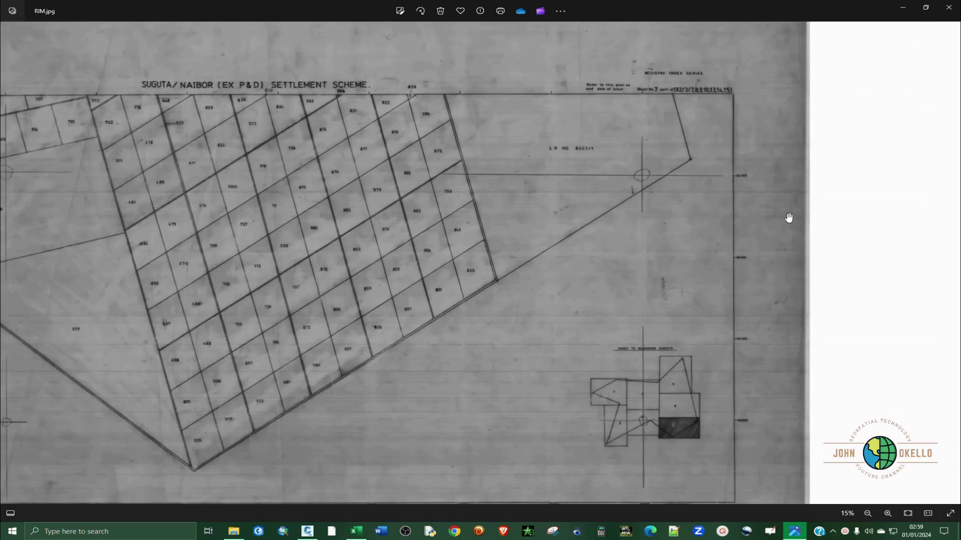
pyautogui.scroll(3, 754, 157)
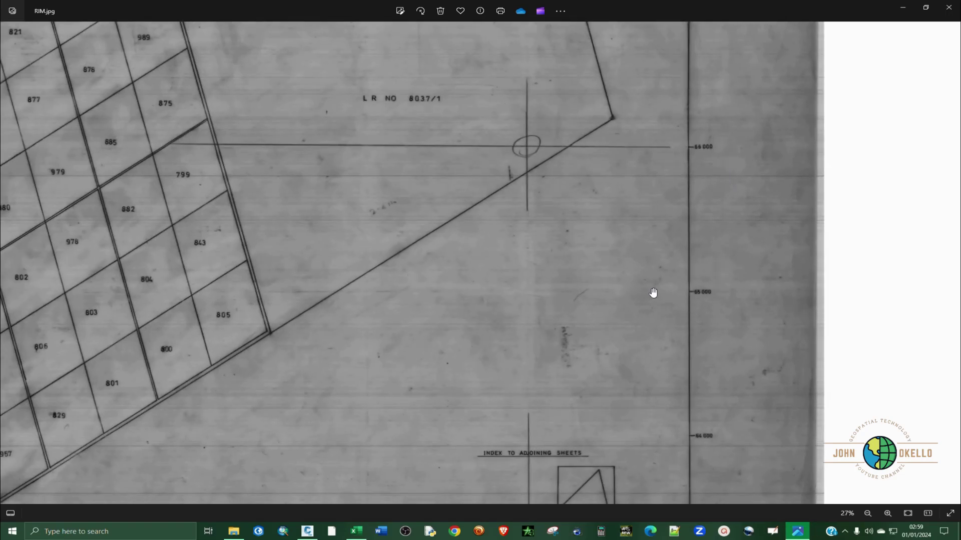
pyautogui.moveTo(607, 232); pyautogui.dragTo(568, 84)
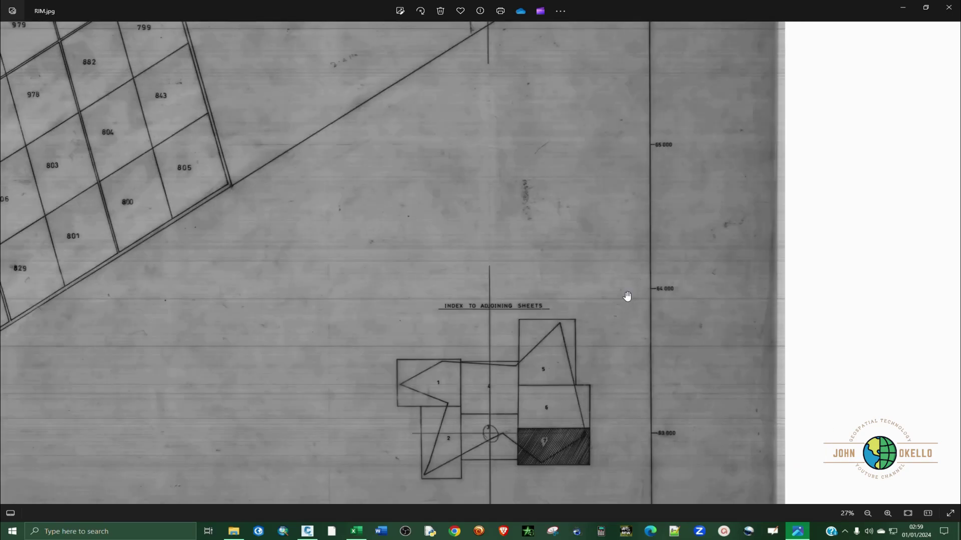
pyautogui.scroll(-5, 632, 247)
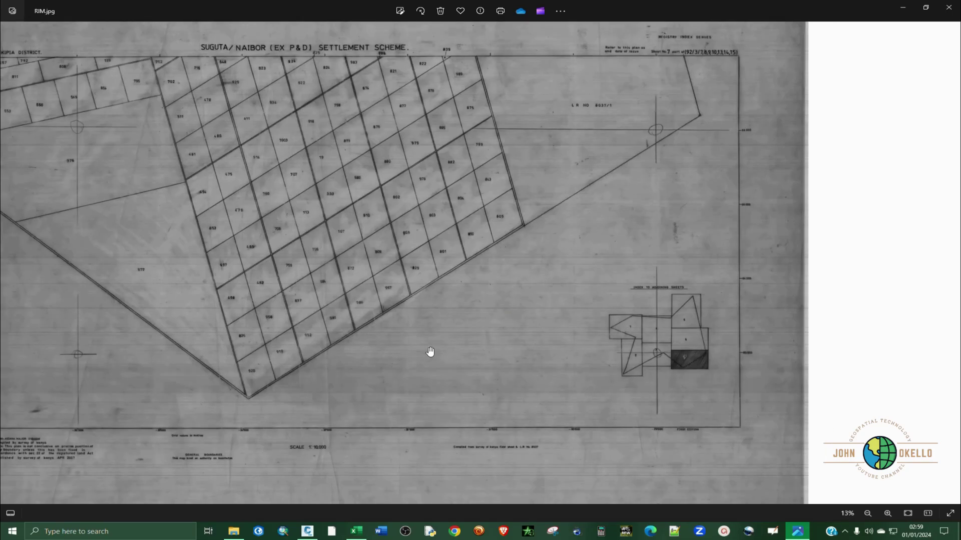
pyautogui.scroll(3, 300, 456)
pyautogui.scroll(4, 473, 426)
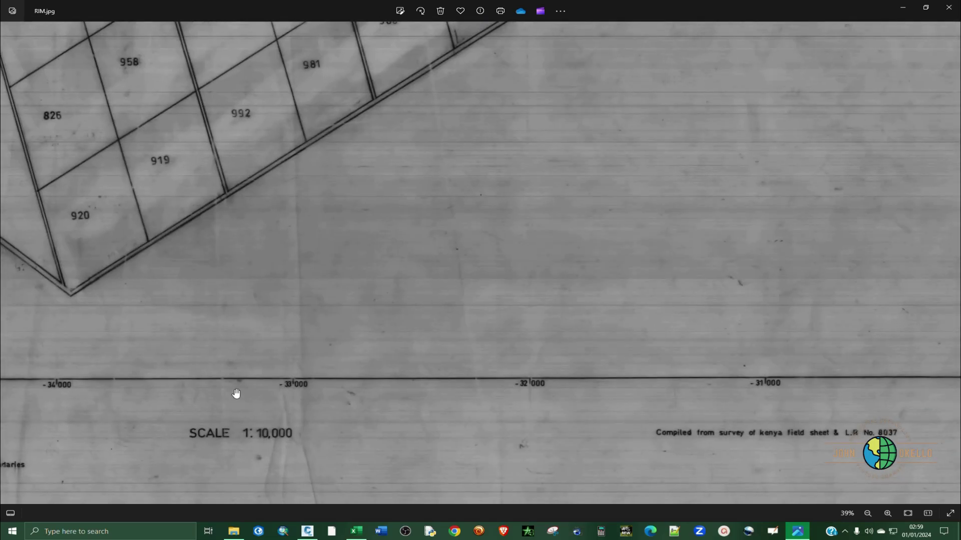
pyautogui.scroll(-2, 350, 382)
pyautogui.scroll(-4, 329, 385)
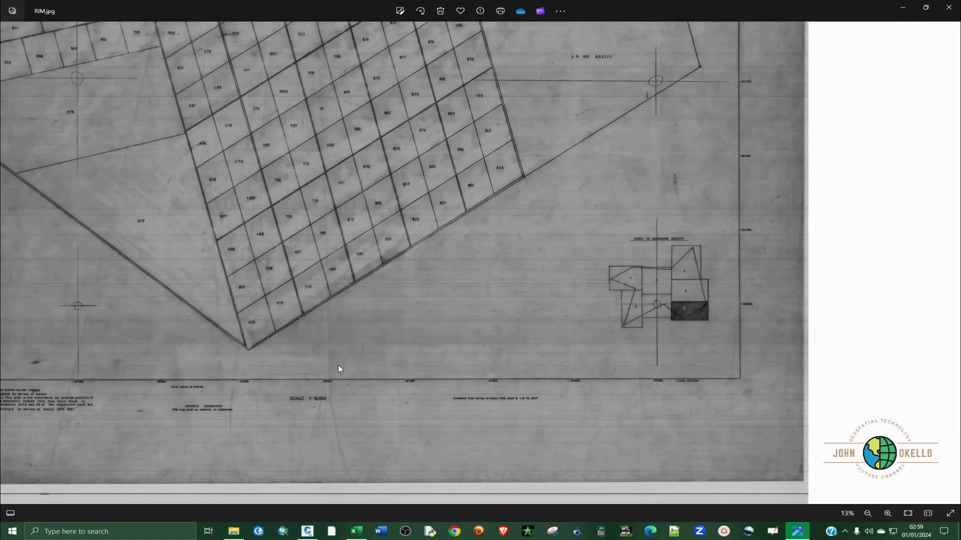
pyautogui.scroll(-1, 371, 412)
# - Look over the four grid crosses near the map's corners as candidate control points
pyautogui.scroll(2, 176, 148)
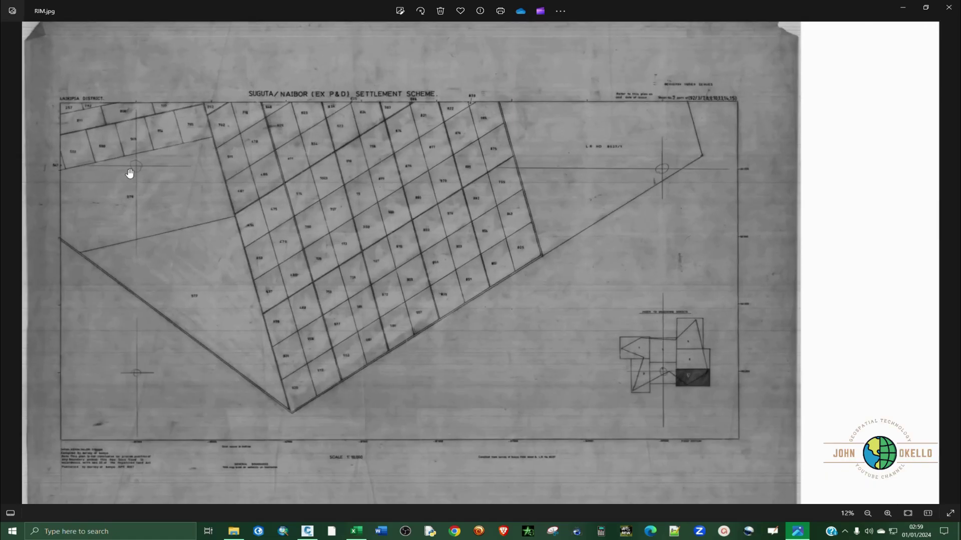
pyautogui.scroll(2, 118, 169)
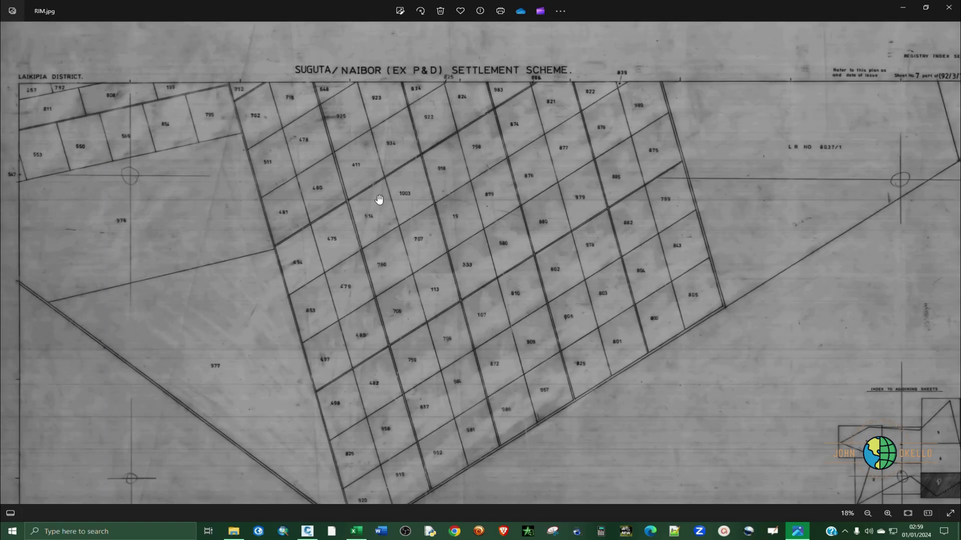
pyautogui.scroll(-1, 377, 199)
pyautogui.scroll(-1, 821, 173)
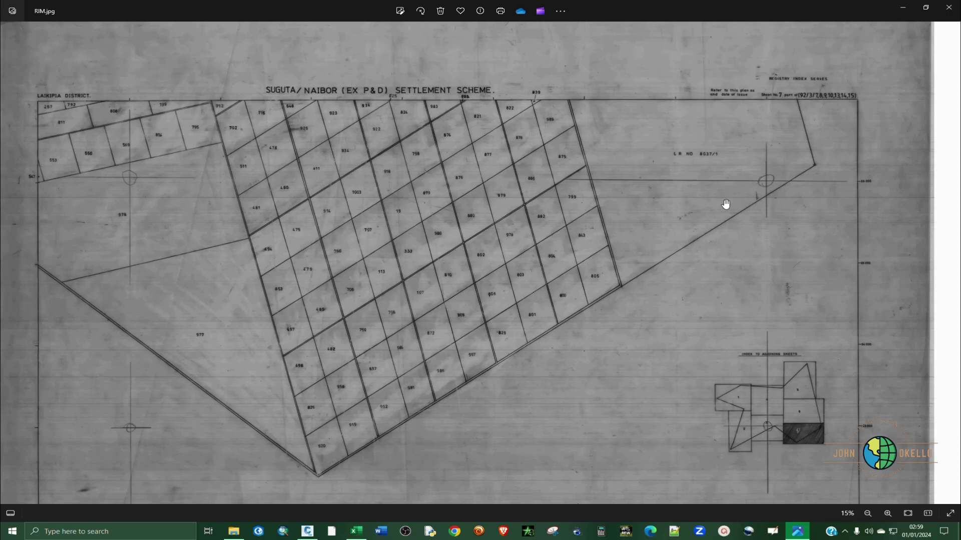
pyautogui.moveTo(749, 414); pyautogui.dragTo(716, 319)
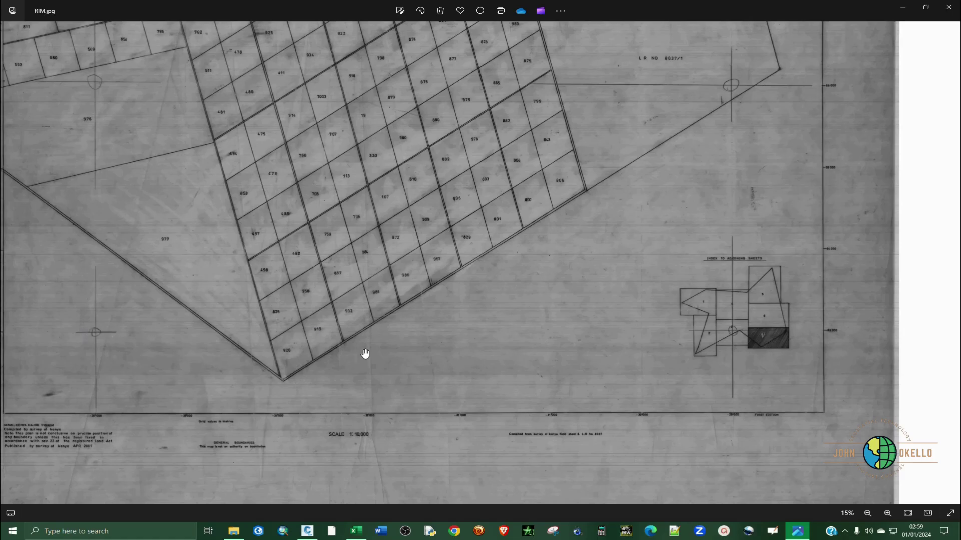
pyautogui.scroll(-2, 365, 354)
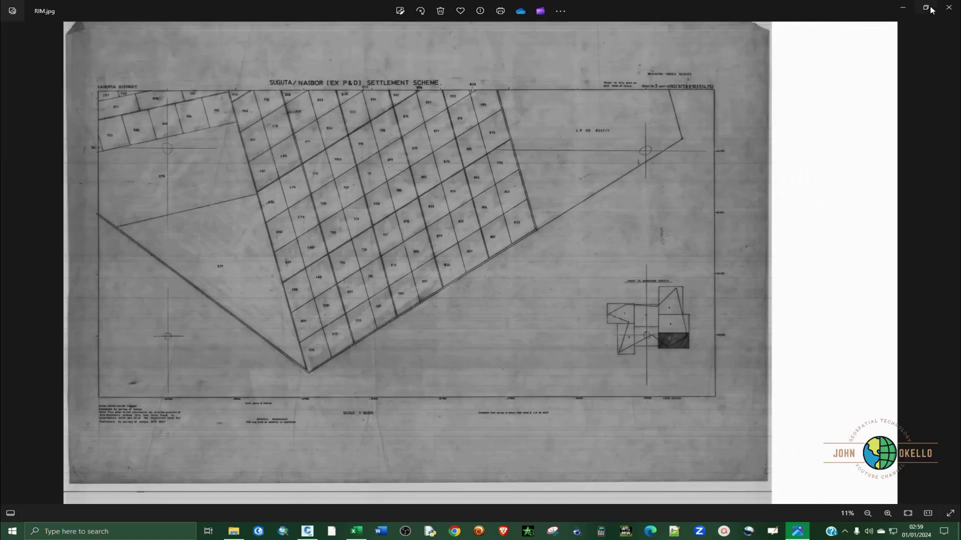
# - Show the Control Coordinates.xlsx workbook beside the map and compare the coordinates of stations A to D with the grid crosses
pyautogui.click(927, 8)
pyautogui.click(355, 531)
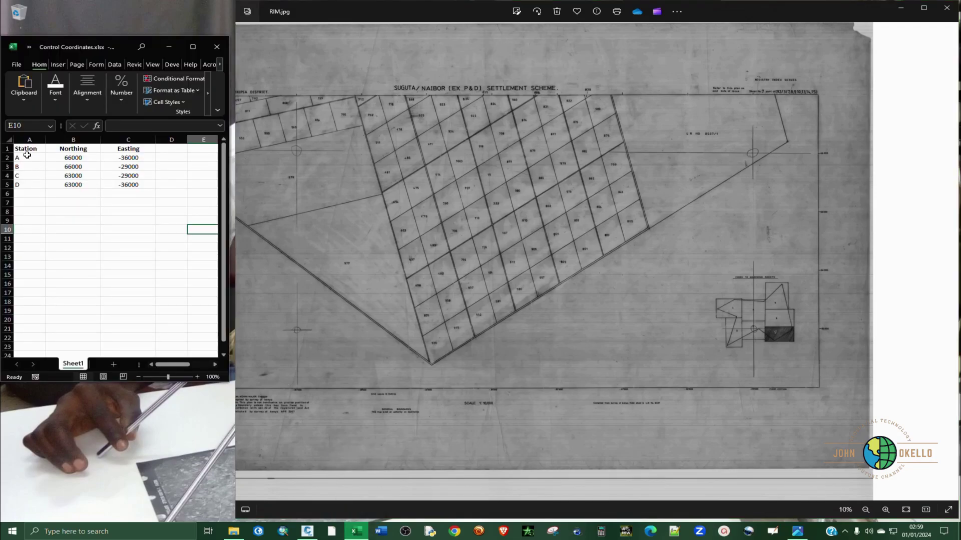
pyautogui.click(389, 176)
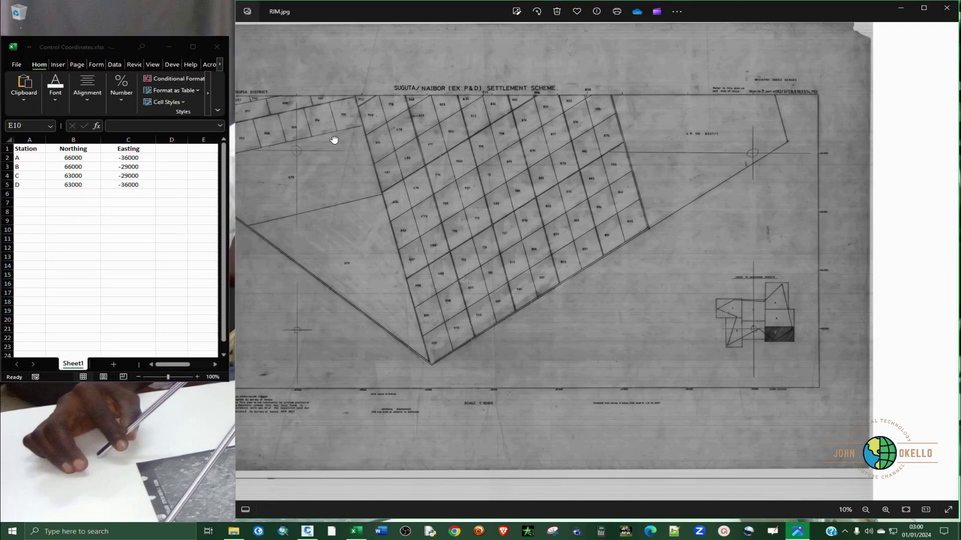
pyautogui.scroll(5, 279, 114)
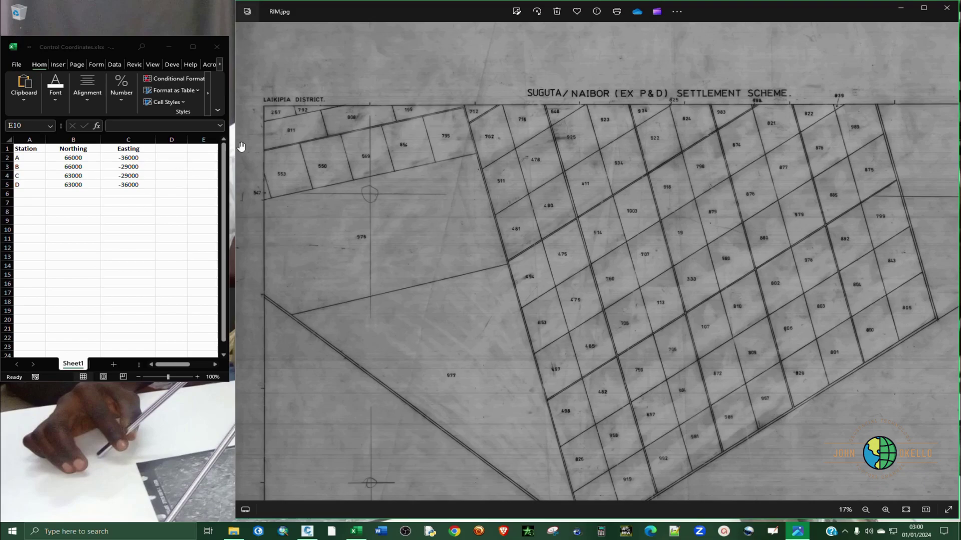
pyautogui.scroll(2, 354, 201)
pyautogui.scroll(3, 353, 201)
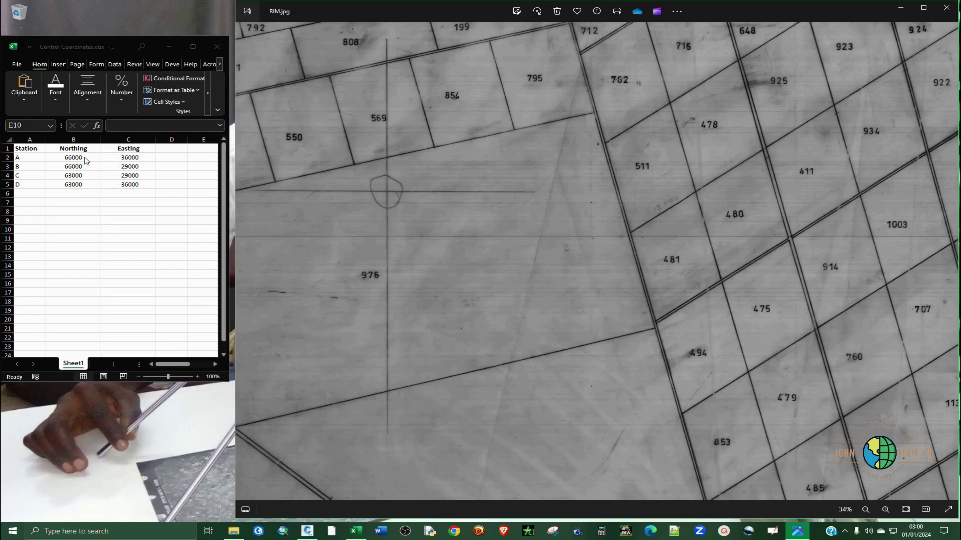
pyautogui.scroll(-4, 401, 166)
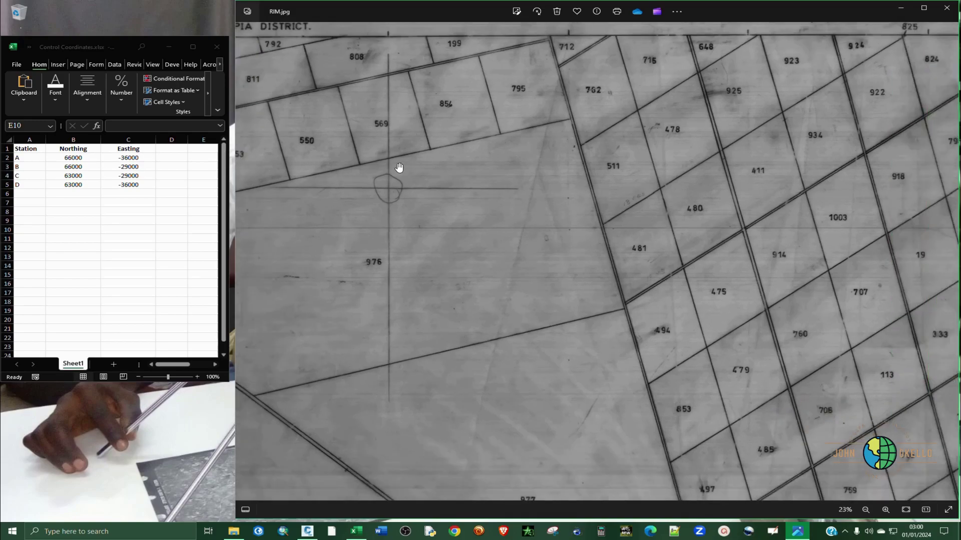
pyautogui.scroll(-2, 763, 174)
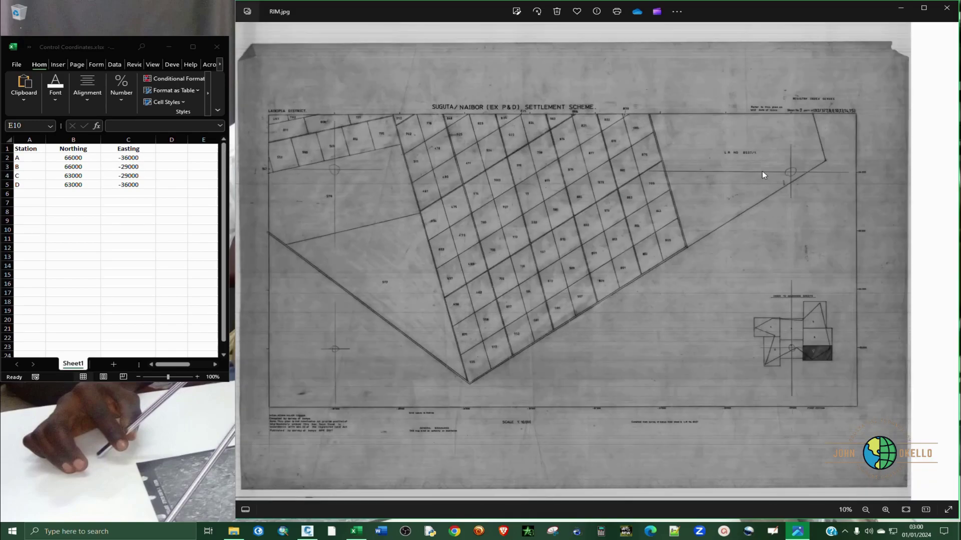
pyautogui.scroll(-1, 806, 159)
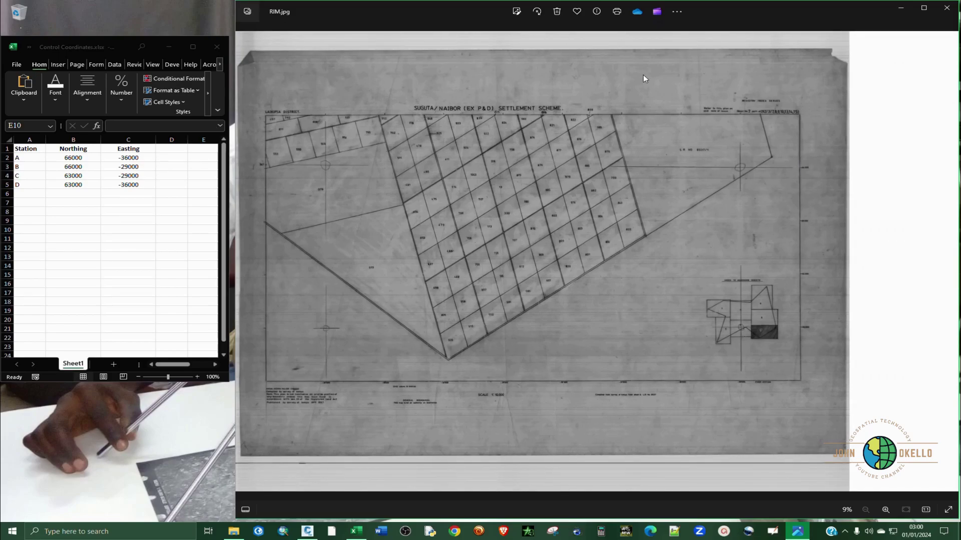
# - Save the workbook as Control Coordinates.csv in CSV (Comma delimited) format inside the Georeference & Digitize folder
pyautogui.click(899, 12)
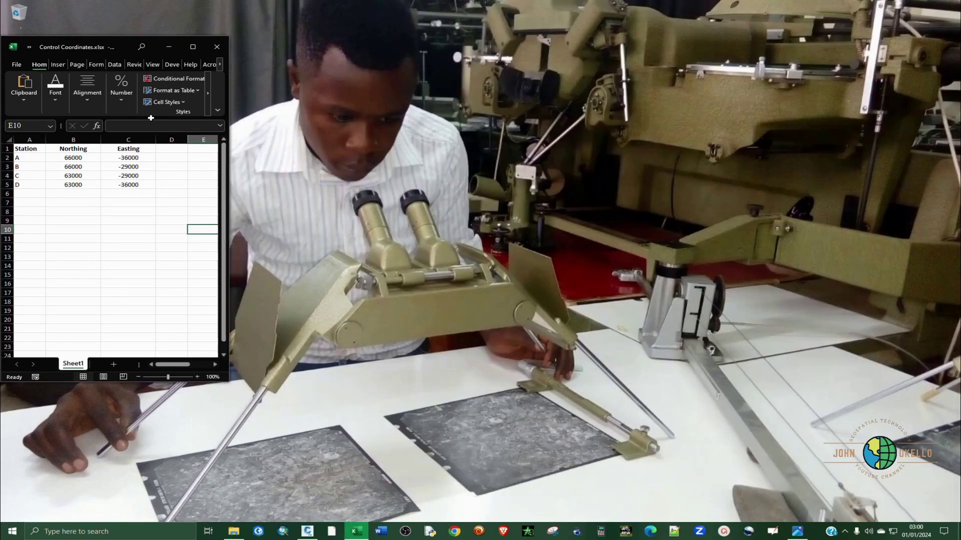
pyautogui.click(192, 46)
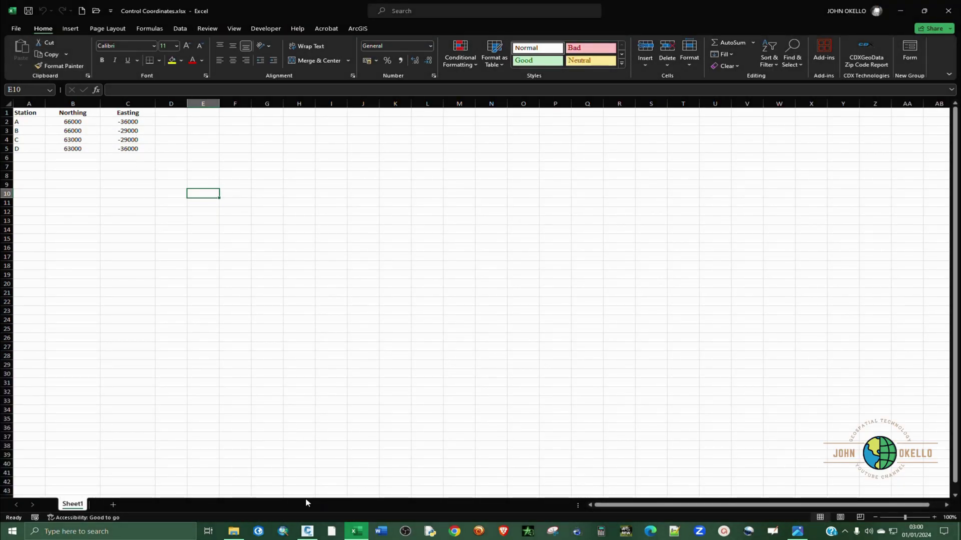
pyautogui.moveTo(306, 529)
pyautogui.click(16, 29)
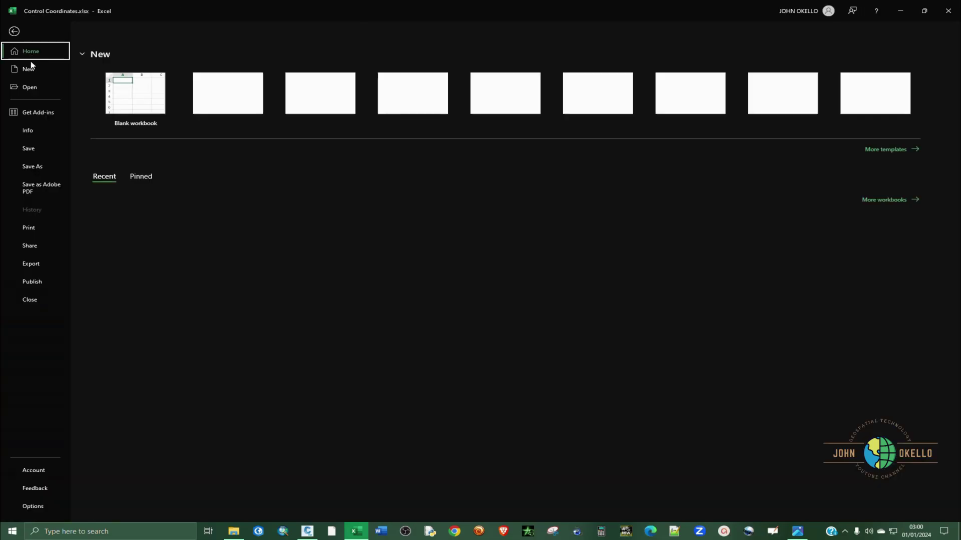
pyautogui.click(33, 169)
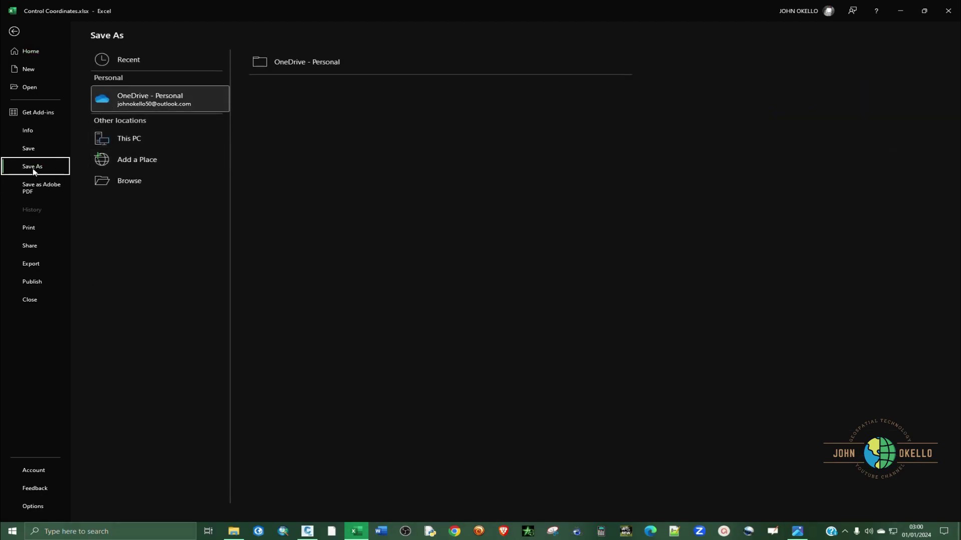
pyautogui.click(136, 63)
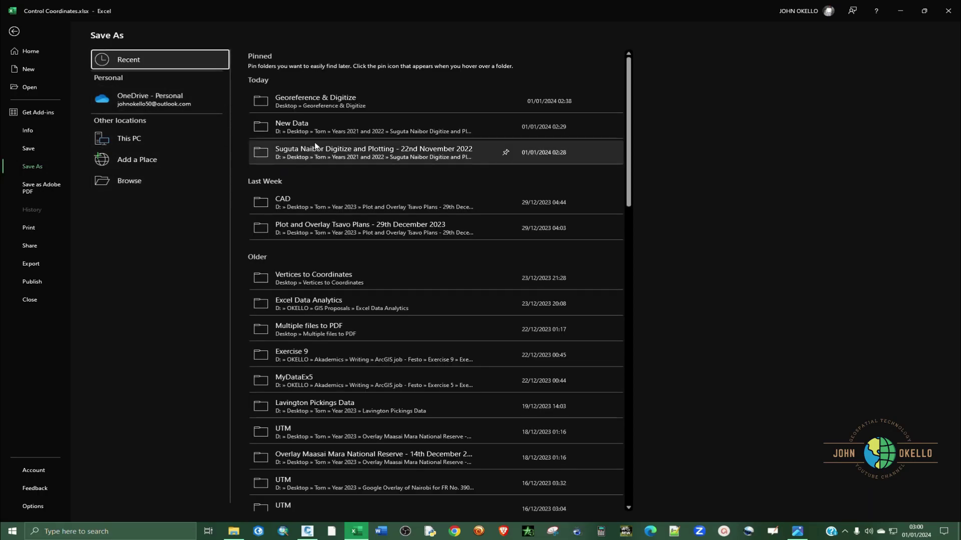
pyautogui.click(381, 99)
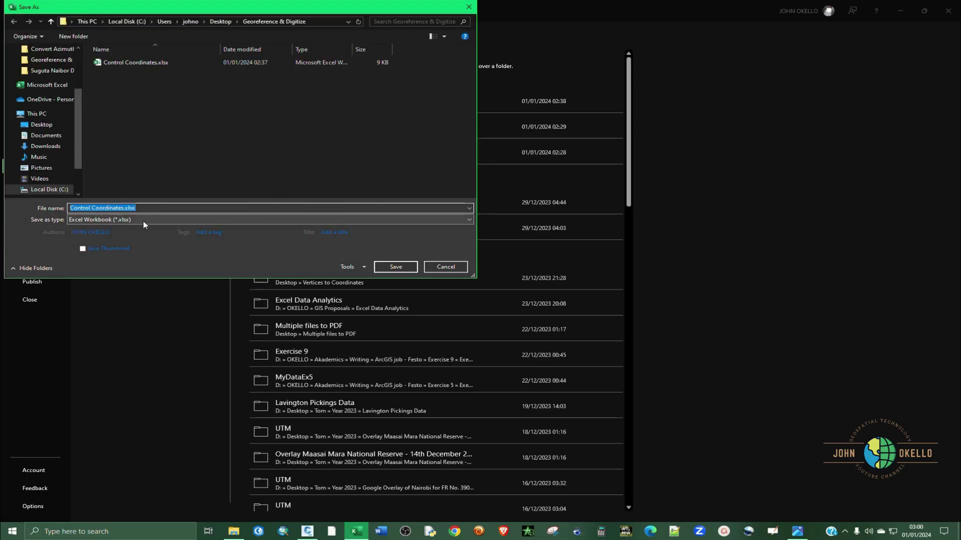
pyautogui.click(143, 221)
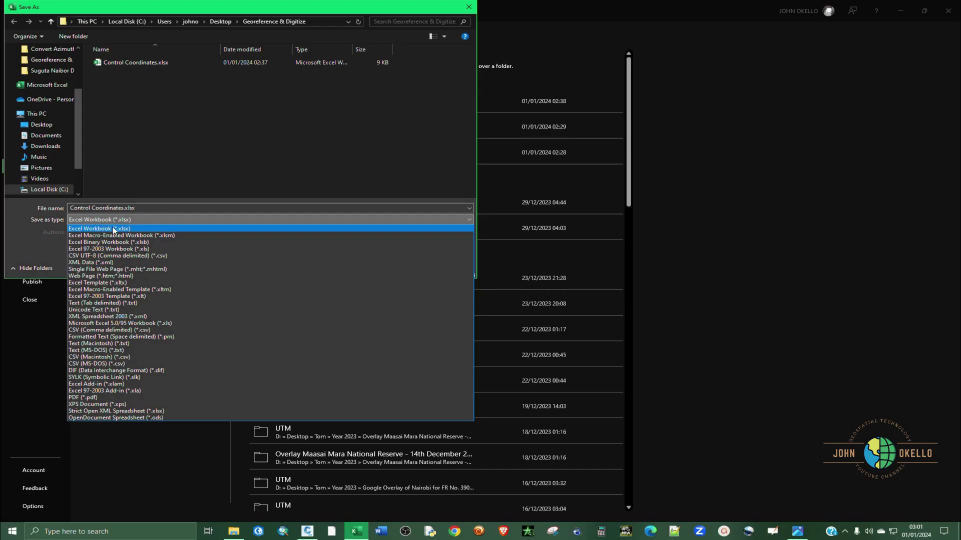
pyautogui.click(106, 330)
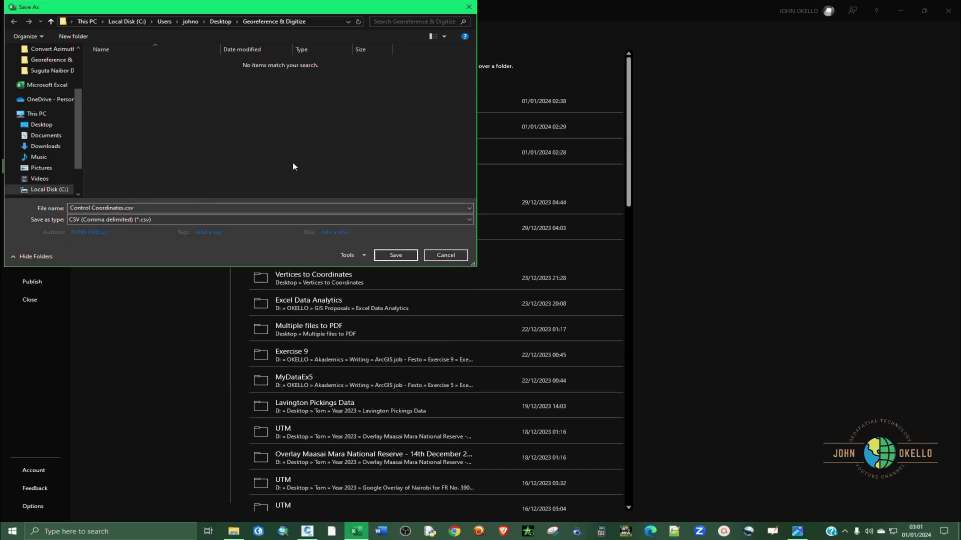
pyautogui.click(398, 254)
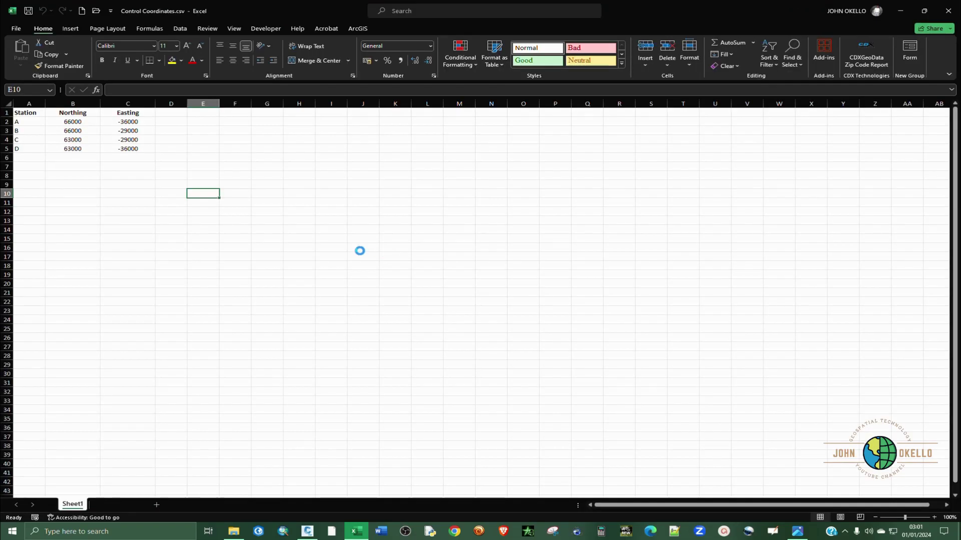
# - Add the column headers Elevation in D1 and Description in E1 after the Easting column
pyautogui.click(175, 116)
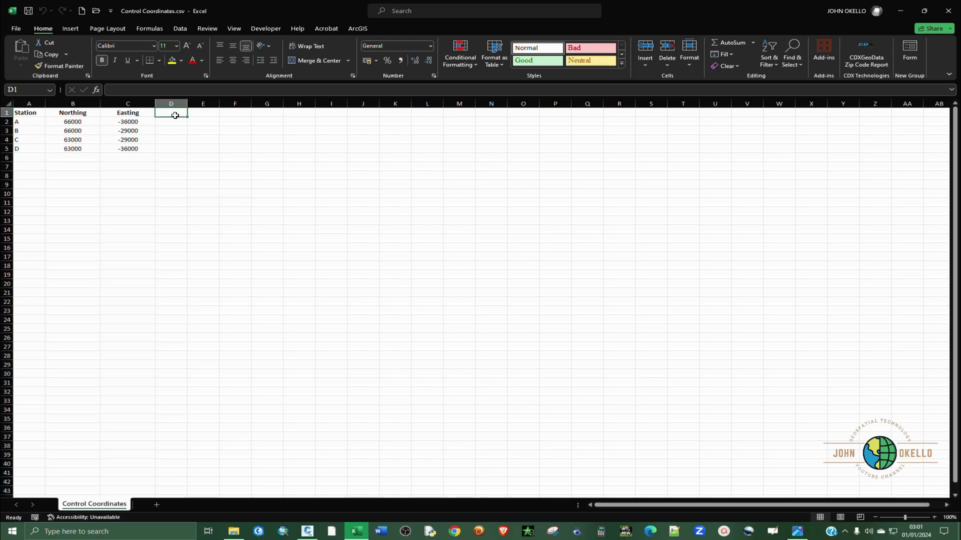
pyautogui.write('e')
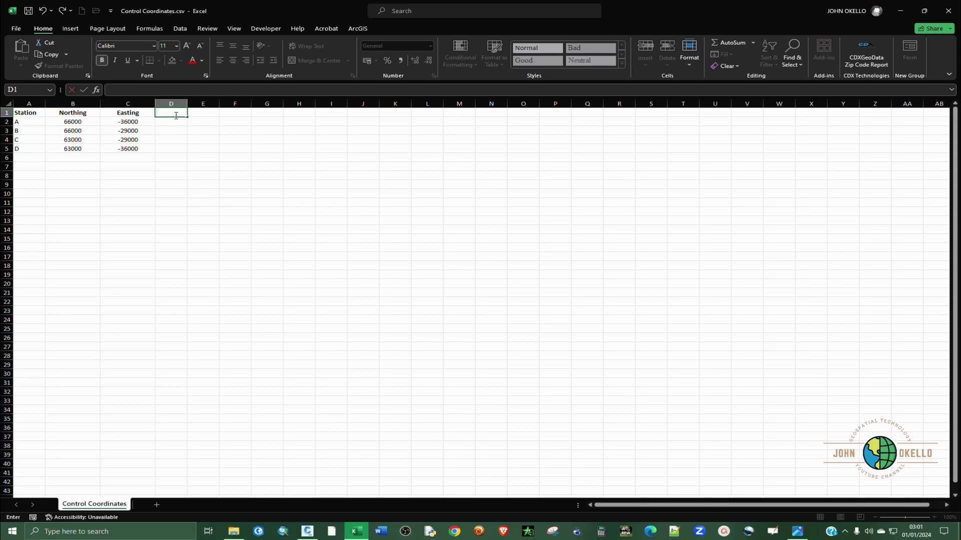
pyautogui.write('levation')
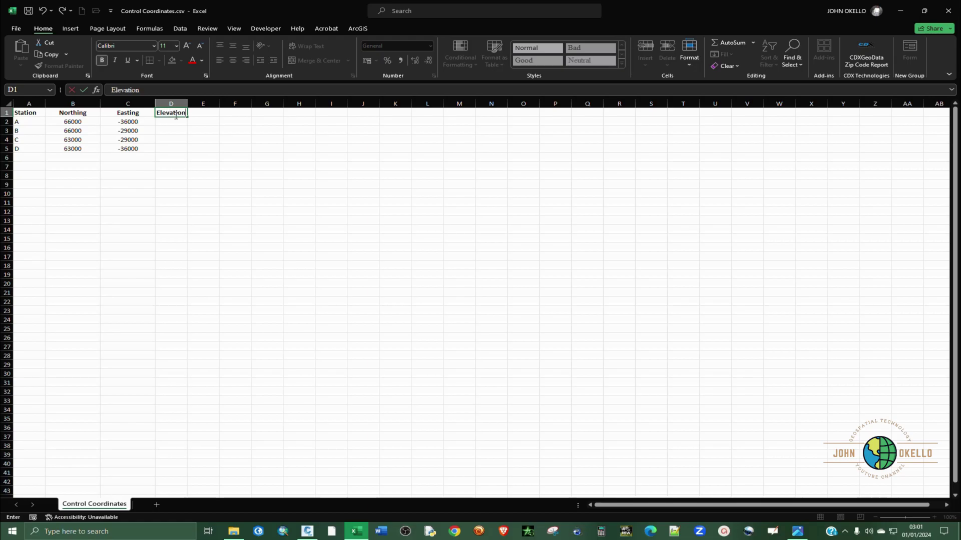
pyautogui.press('Tab')
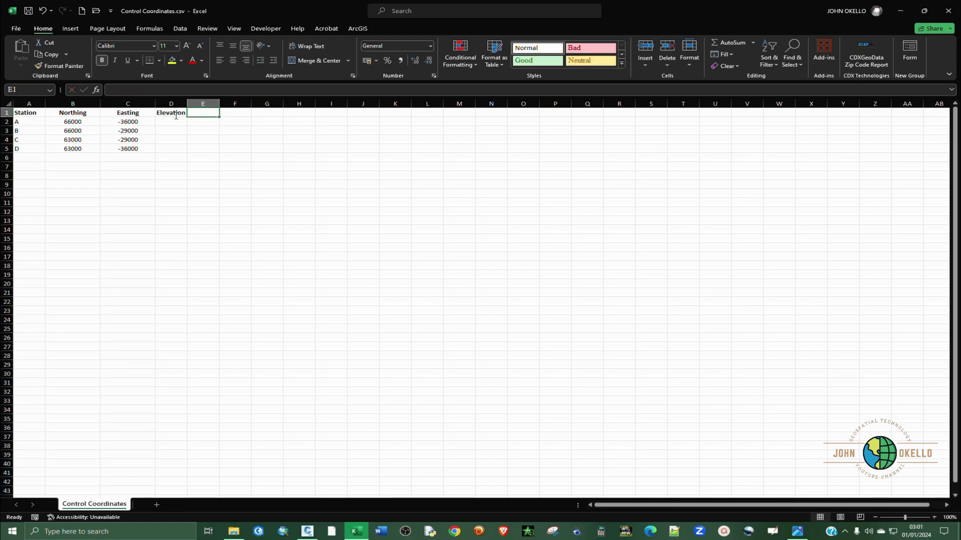
pyautogui.write('Description')
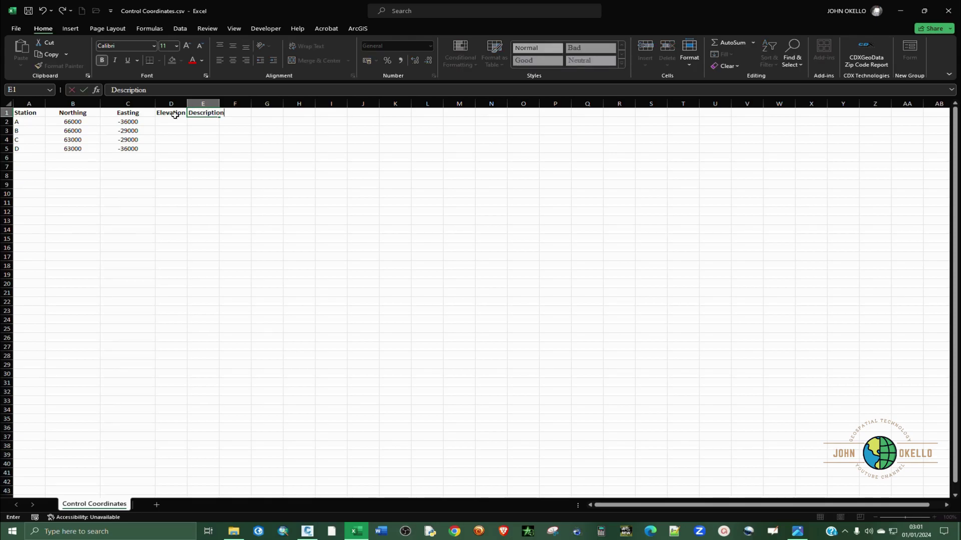
pyautogui.press('Return')
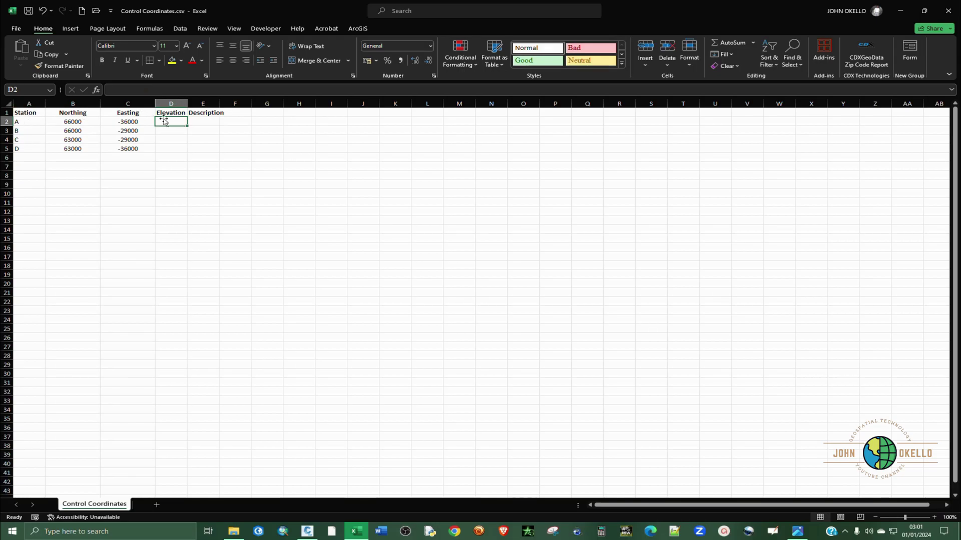
# - Fill the Elevation column with 0 for all four stations
pyautogui.write('0')
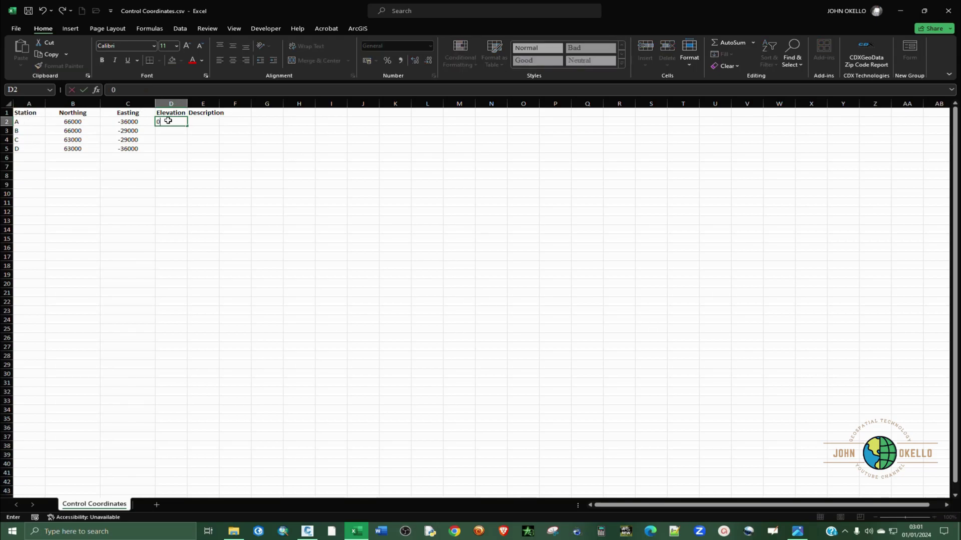
pyautogui.doubleClick(187, 126)
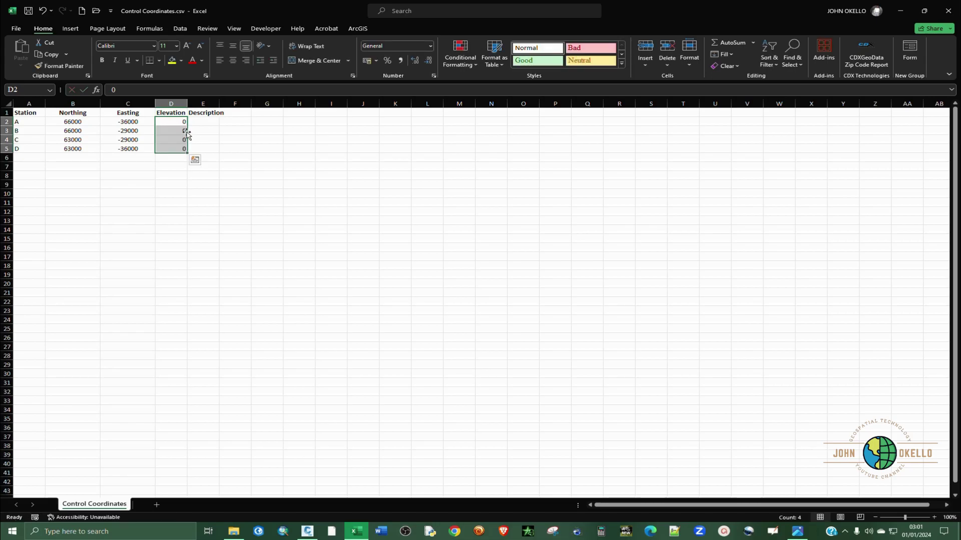
pyautogui.click(181, 183)
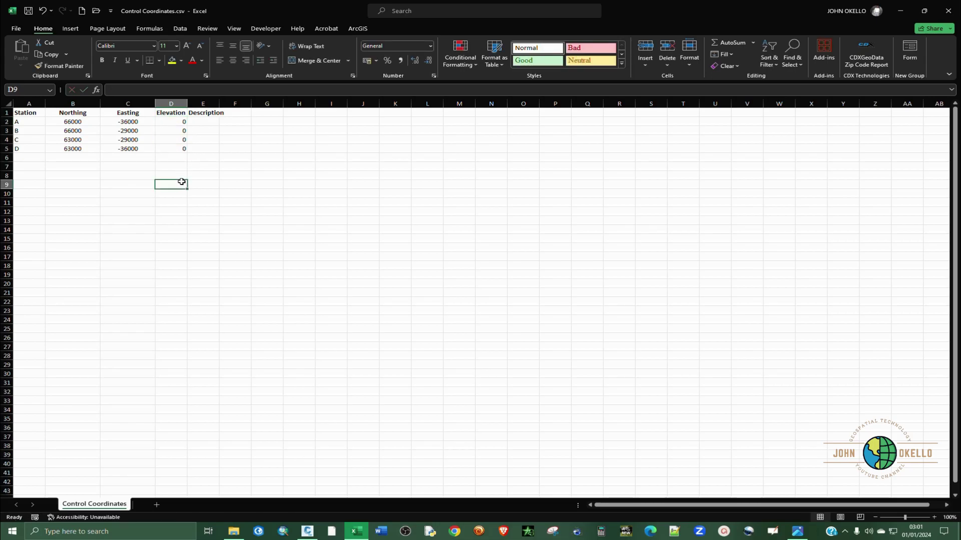
# - Move the station letters A to D from the Station column into the Description column, starting at E2
pyautogui.moveTo(32, 122); pyautogui.dragTo(33, 151)
pyautogui.rightClick(29, 134)
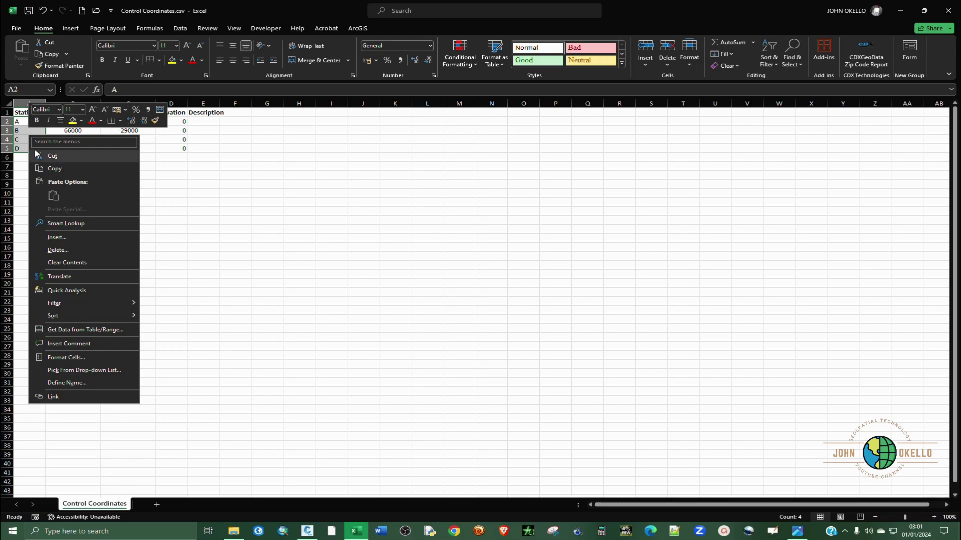
pyautogui.click(54, 169)
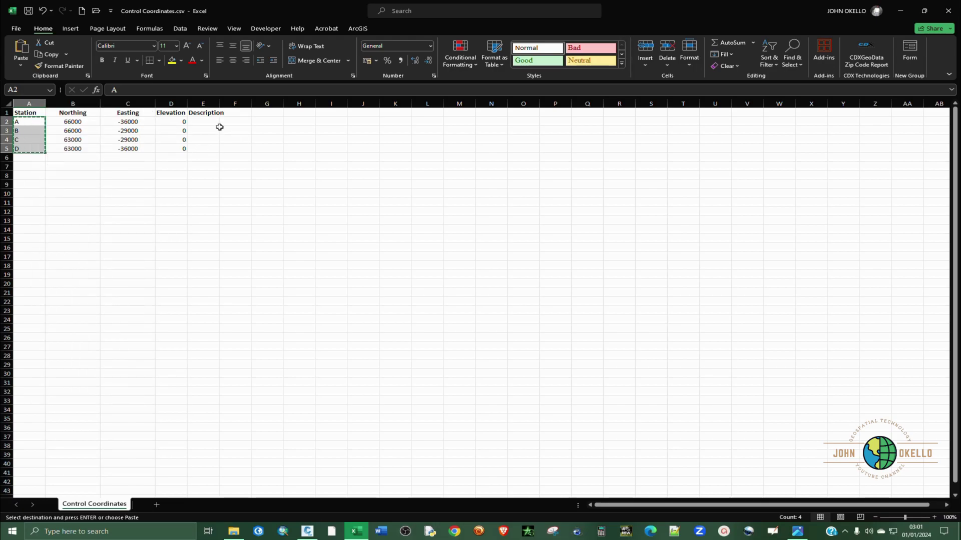
pyautogui.click(208, 123)
pyautogui.rightClick(207, 123)
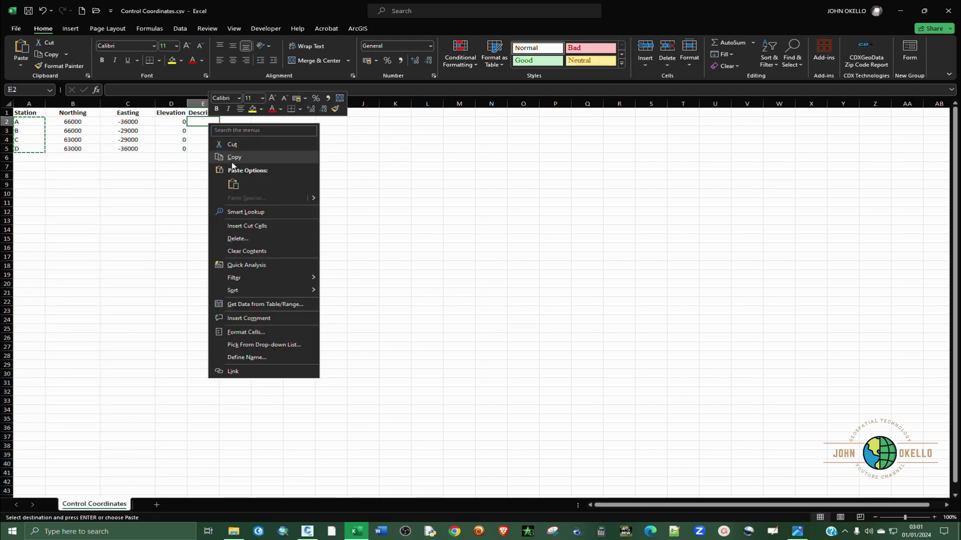
pyautogui.click(232, 186)
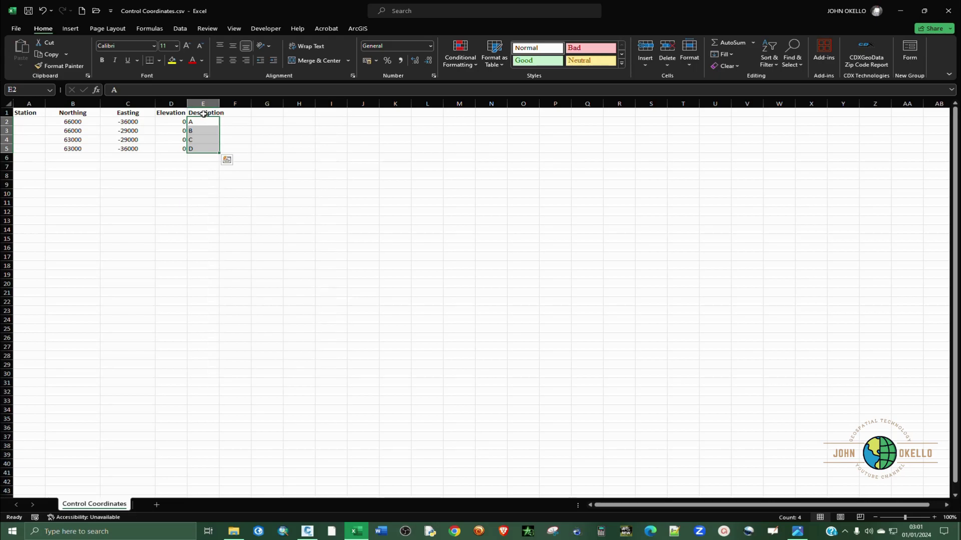
# - Rename the header in A1 as Points, number the four rows below it 1 to 4, and save the file
pyautogui.click(45, 115)
pyautogui.write('Poi')
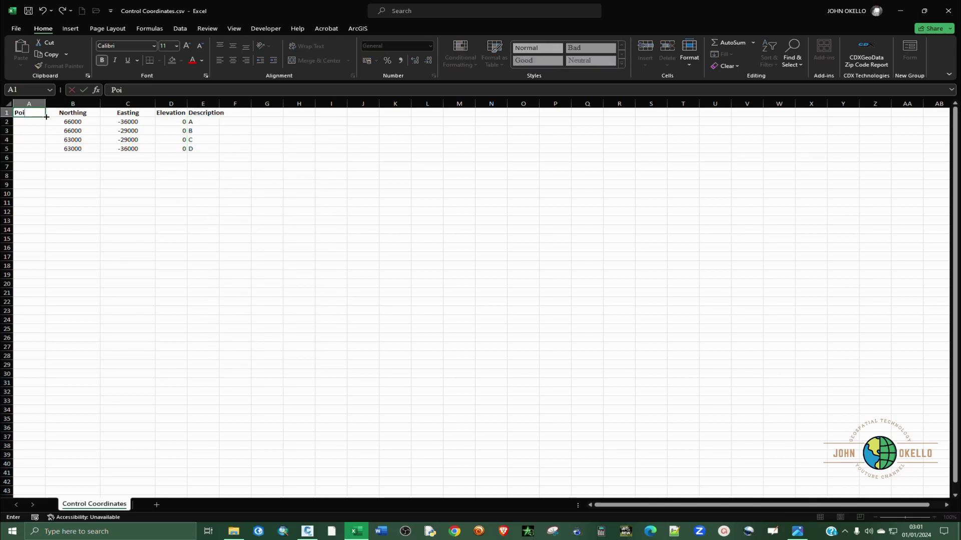
pyautogui.write('nts')
pyautogui.press('Return')
pyautogui.write('1')
pyautogui.press('Return')
pyautogui.write('2')
pyautogui.press('Return')
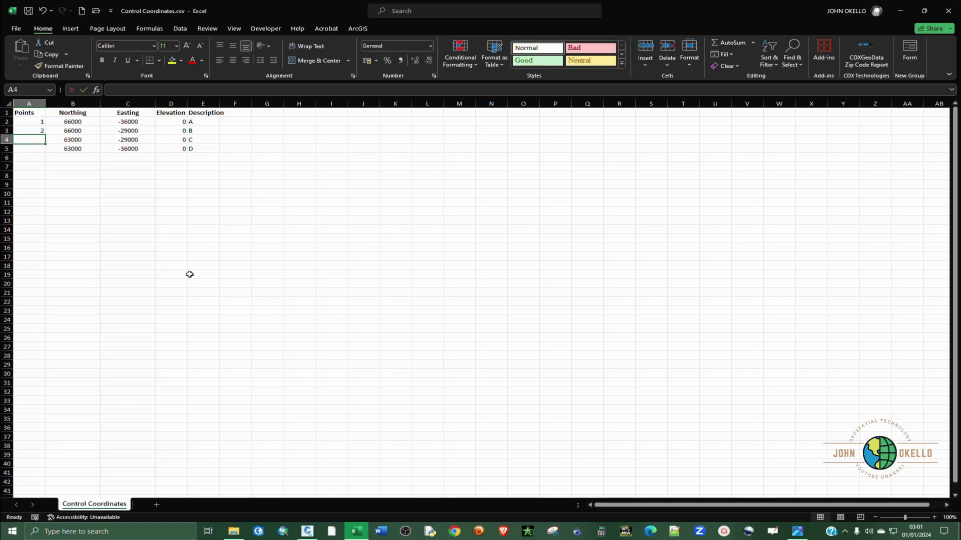
pyautogui.write('3')
pyautogui.press('Return')
pyautogui.write('4')
pyautogui.click(203, 213)
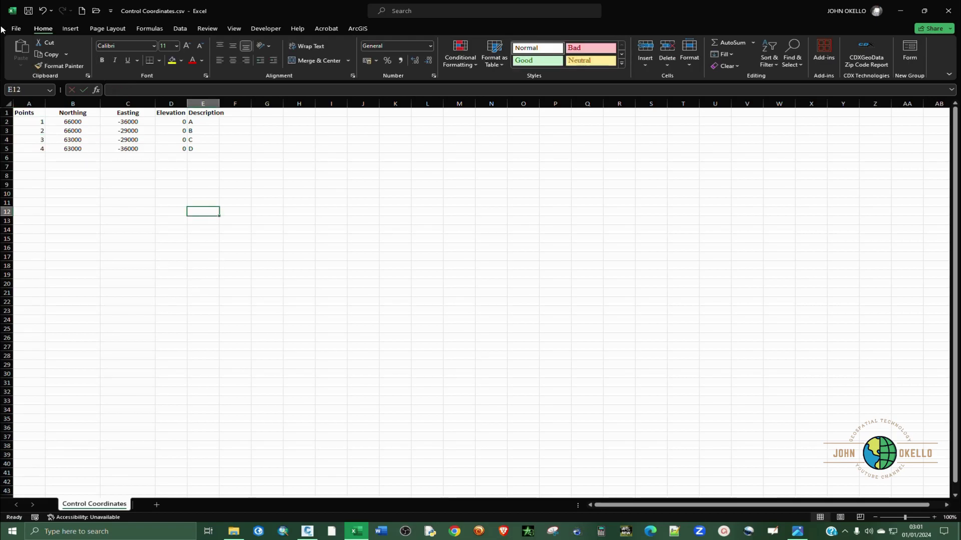
pyautogui.click(28, 14)
# - Delete the header row so the coordinate data starts in row 1, and close the workbook
pyautogui.click(8, 113)
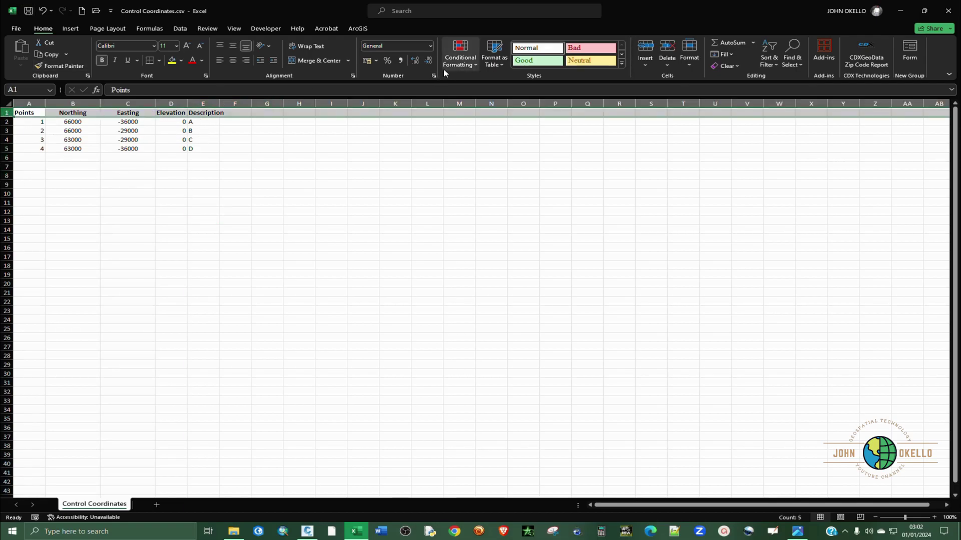
pyautogui.click(671, 50)
pyautogui.click(199, 209)
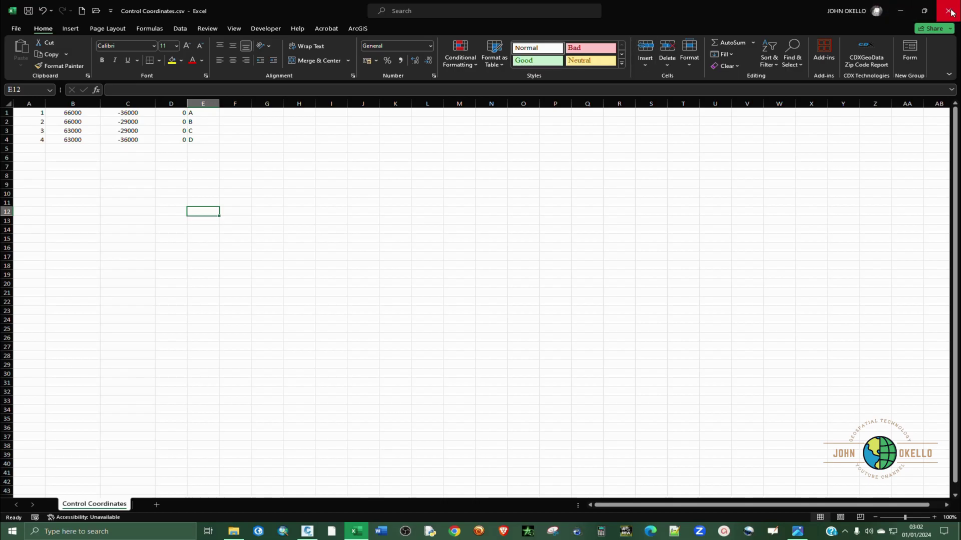
pyautogui.click(898, 11)
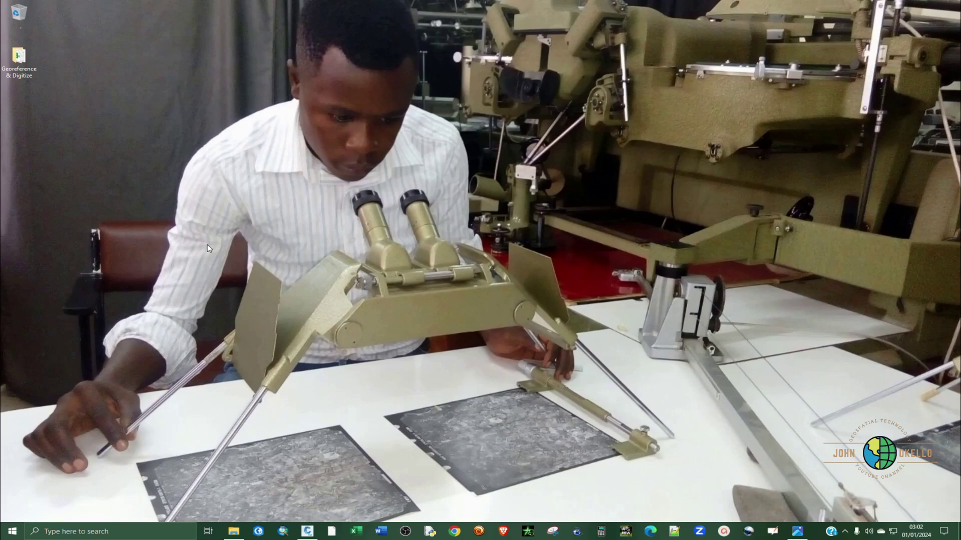
# - Switch to Civil 3D and set the drawing units' length precision to 0.00
pyautogui.click(308, 532)
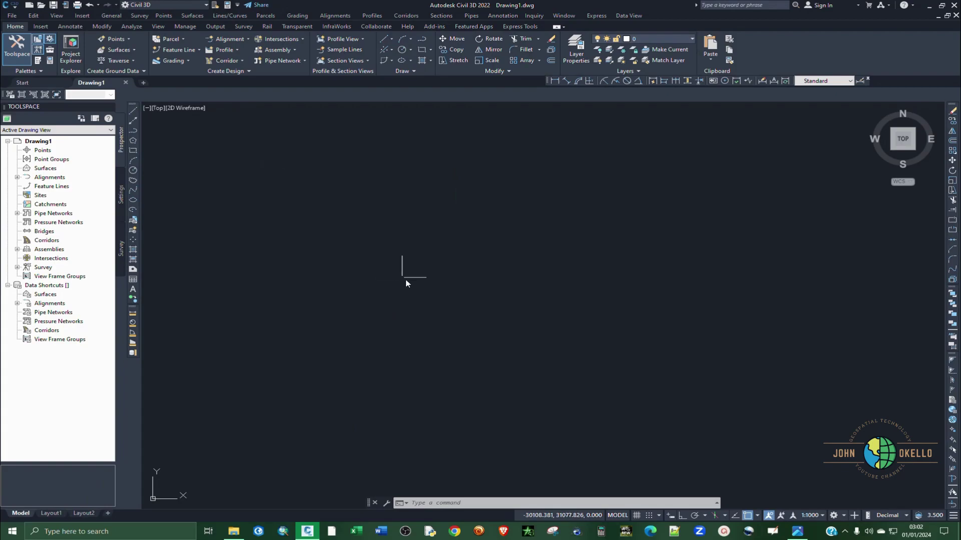
pyautogui.click(494, 329)
pyautogui.click(453, 300)
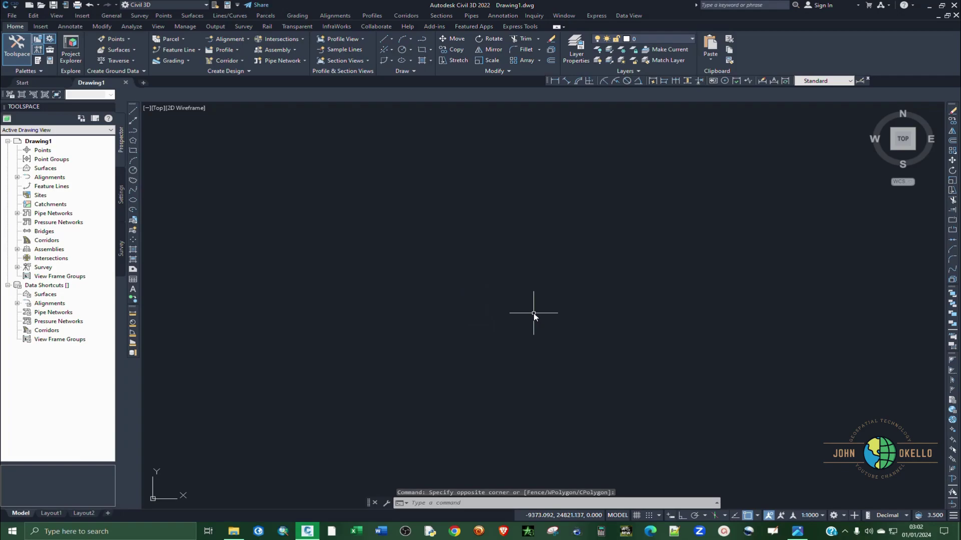
pyautogui.write('units')
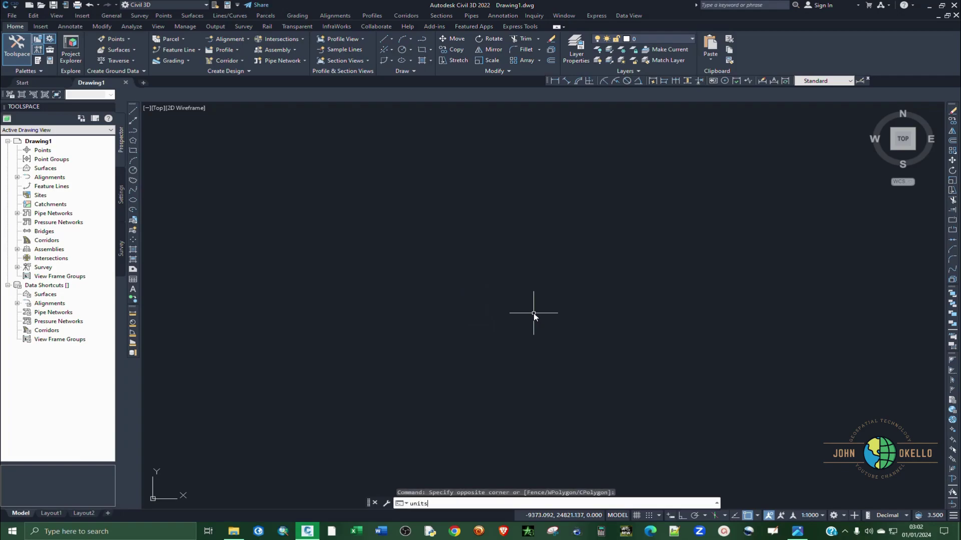
pyautogui.press('Return')
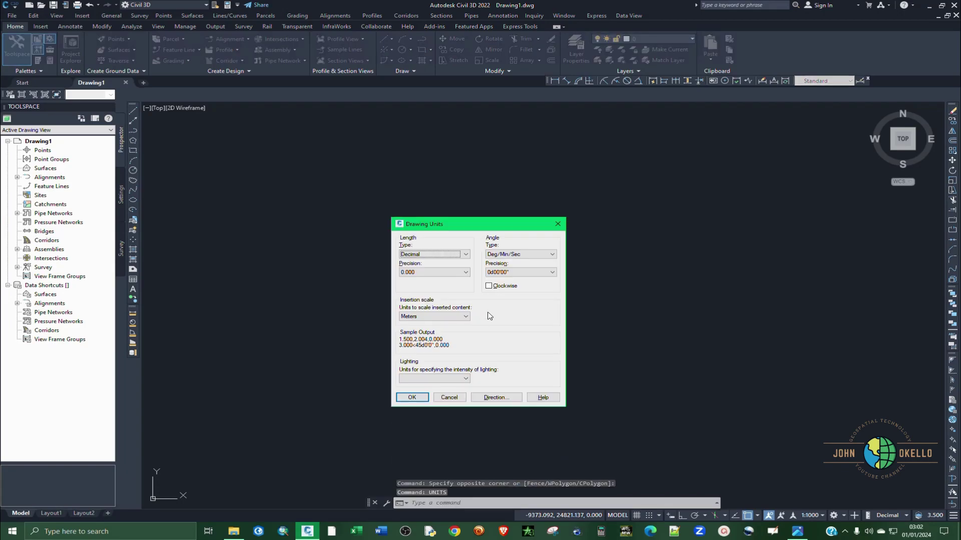
pyautogui.click(464, 273)
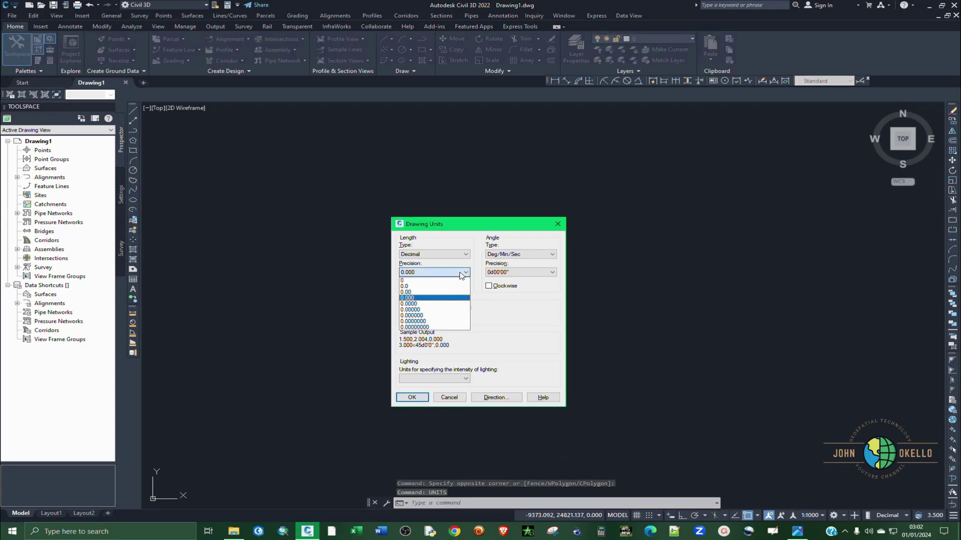
pyautogui.click(418, 292)
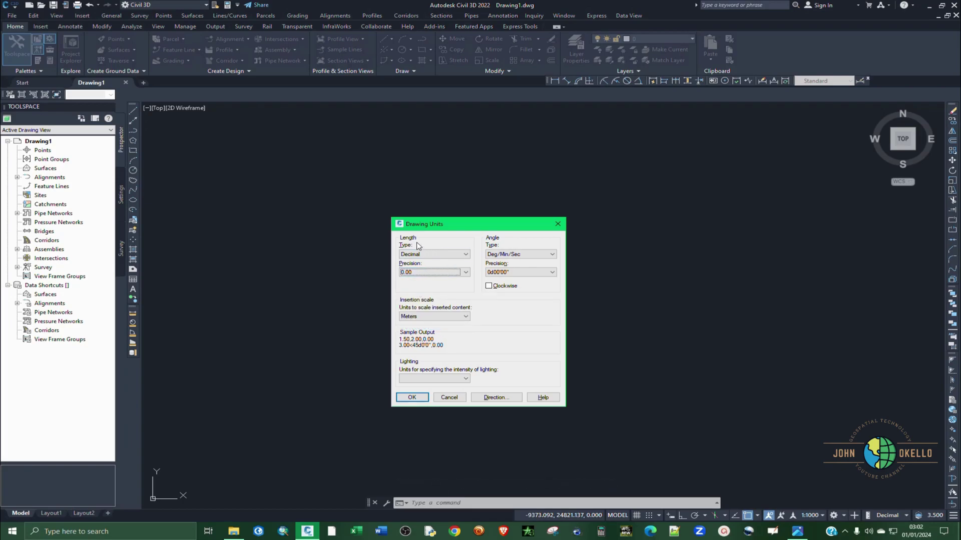
# - Make the drawing's angles clockwise with North as the base angle, and apply the unit settings
pyautogui.click(489, 287)
pyautogui.click(506, 398)
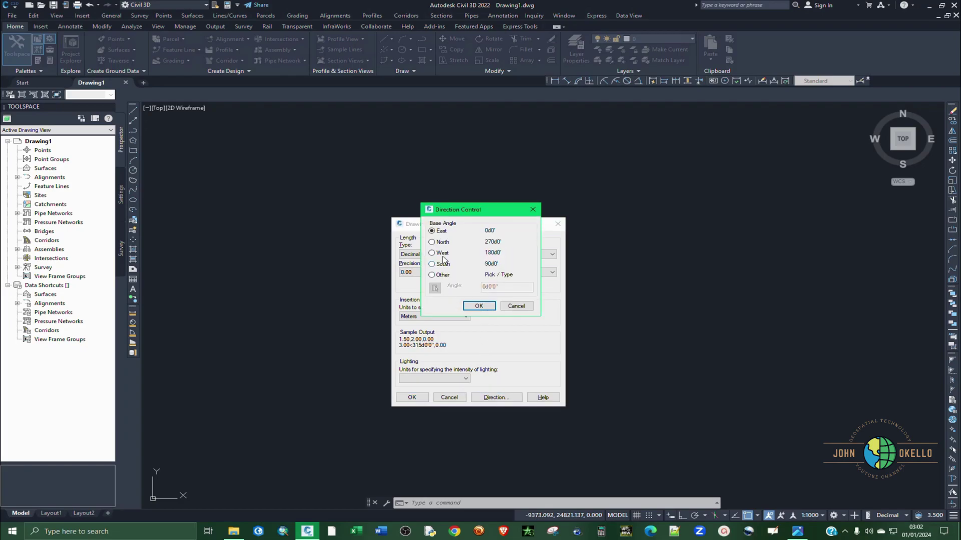
pyautogui.click(478, 305)
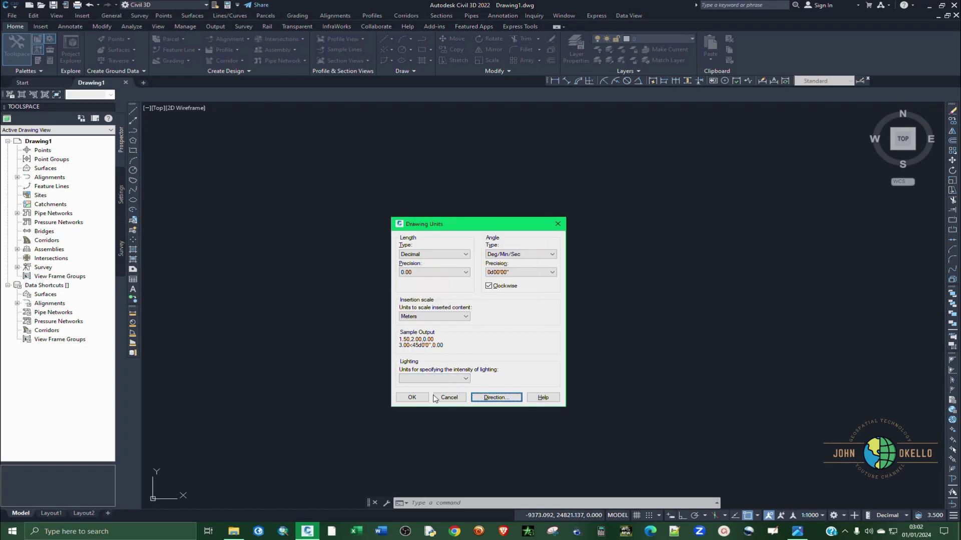
pyautogui.click(422, 398)
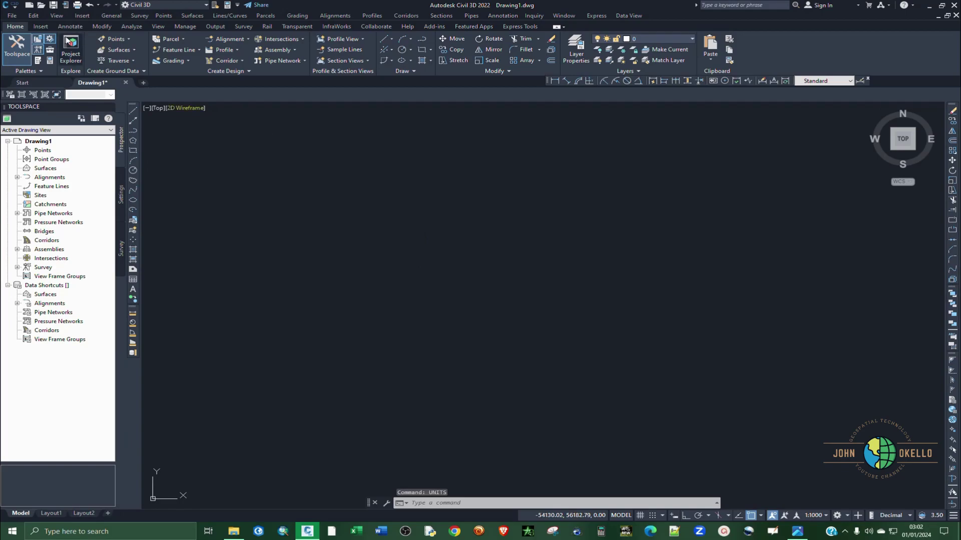
# - Save the drawing as RIM Georeference in the Georeference & Digitize folder on the Desktop
pyautogui.click(53, 6)
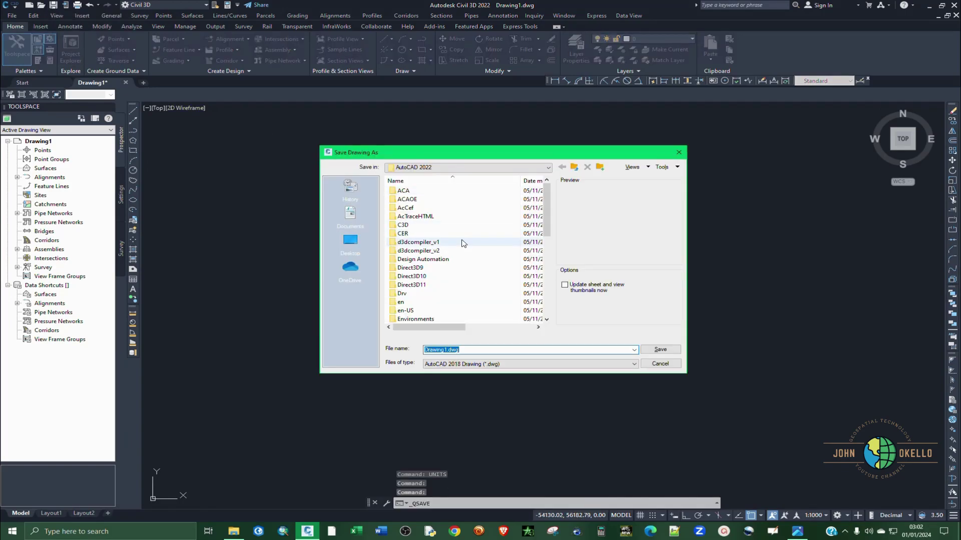
pyautogui.click(350, 241)
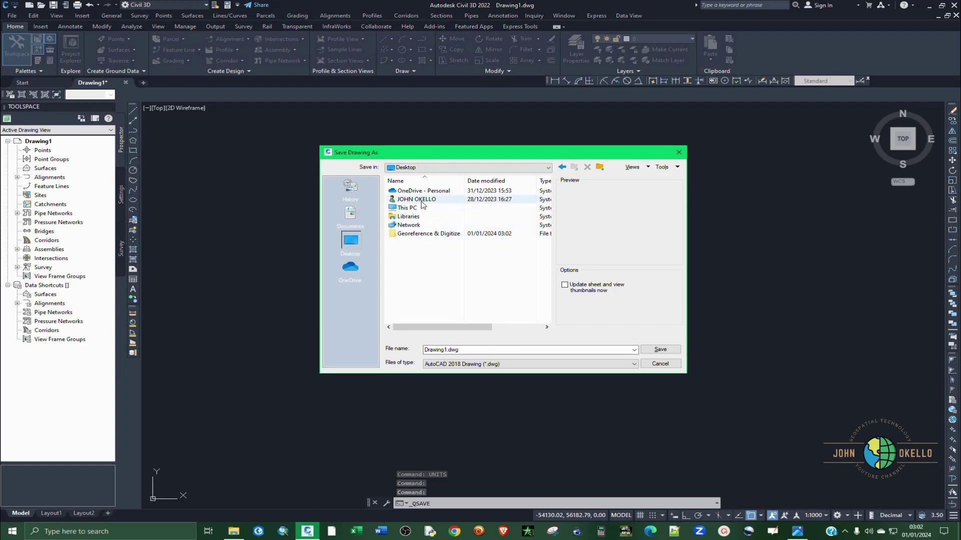
pyautogui.click(418, 209)
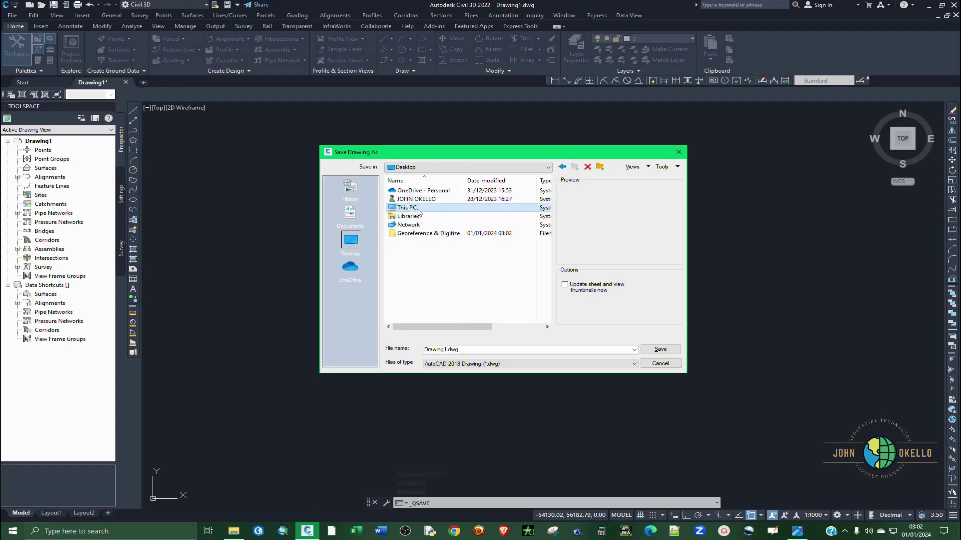
pyautogui.doubleClick(417, 209)
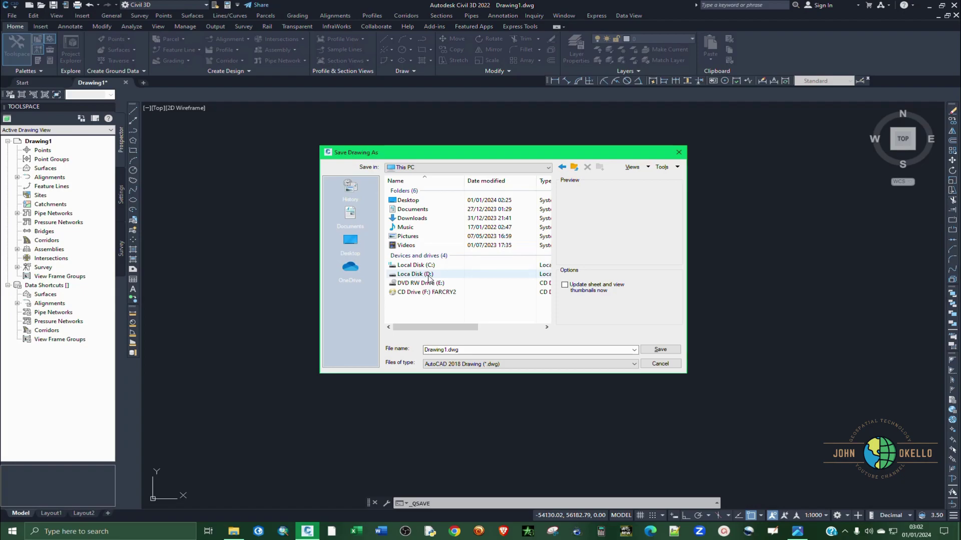
pyautogui.click(427, 201)
pyautogui.doubleClick(428, 201)
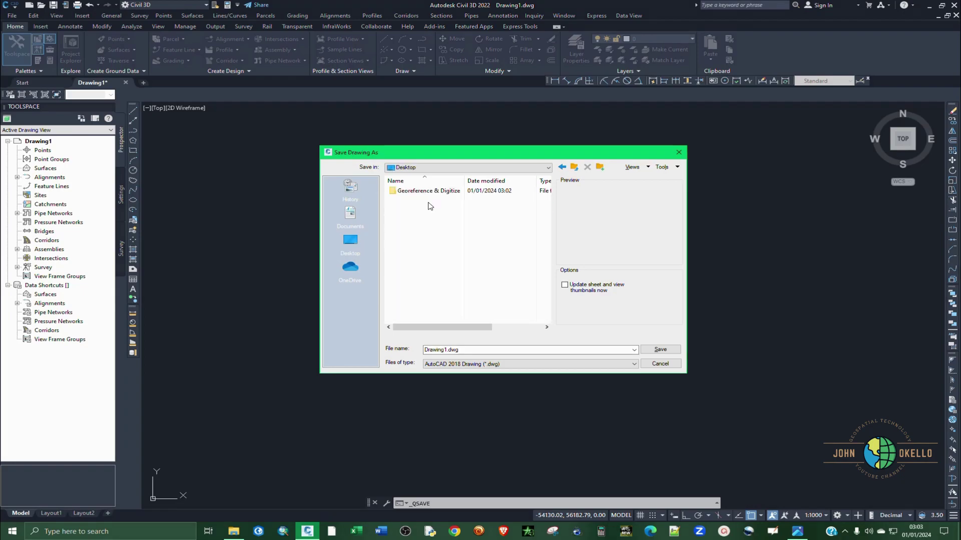
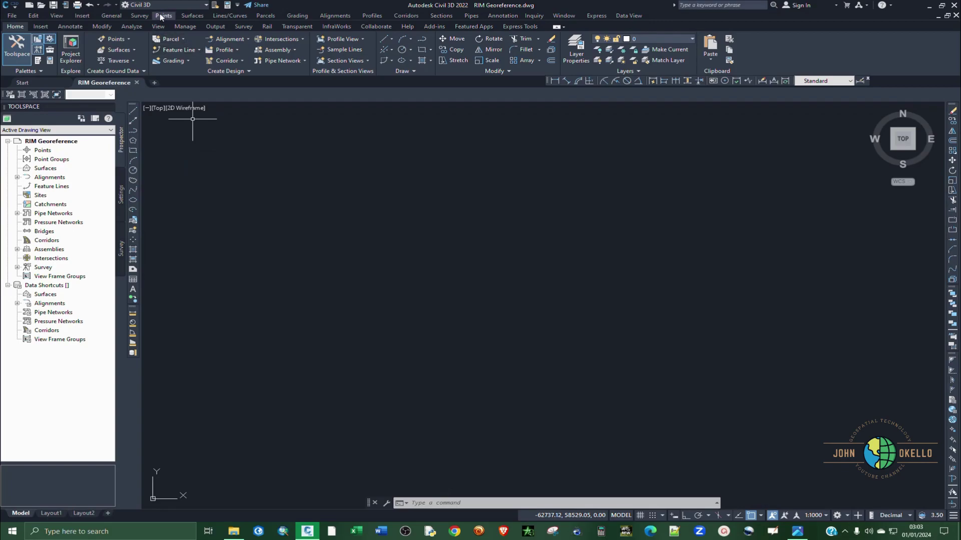
# - Start a point import and choose PNEZD (comma delimited) as the point file format
pyautogui.click(162, 17)
pyautogui.moveTo(188, 136)
pyautogui.moveTo(188, 110)
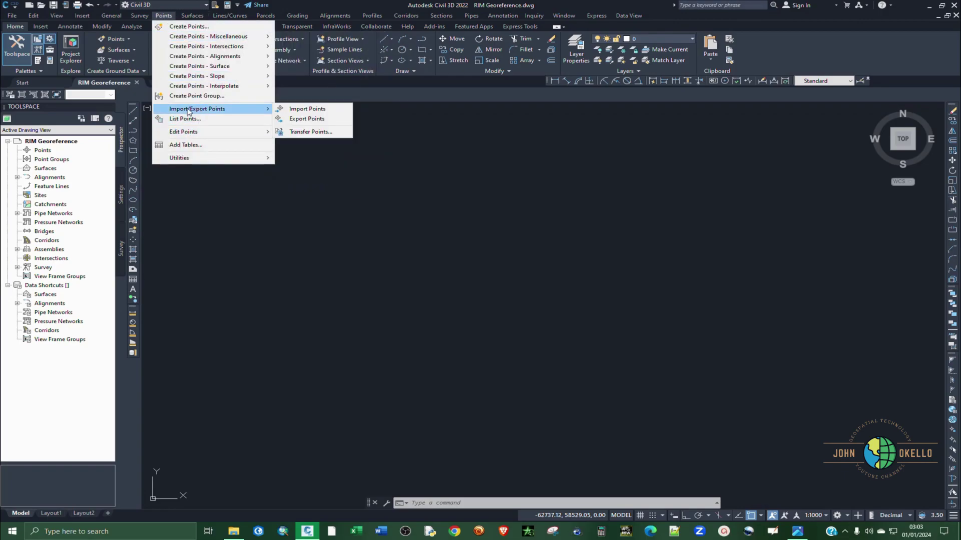
pyautogui.click(300, 109)
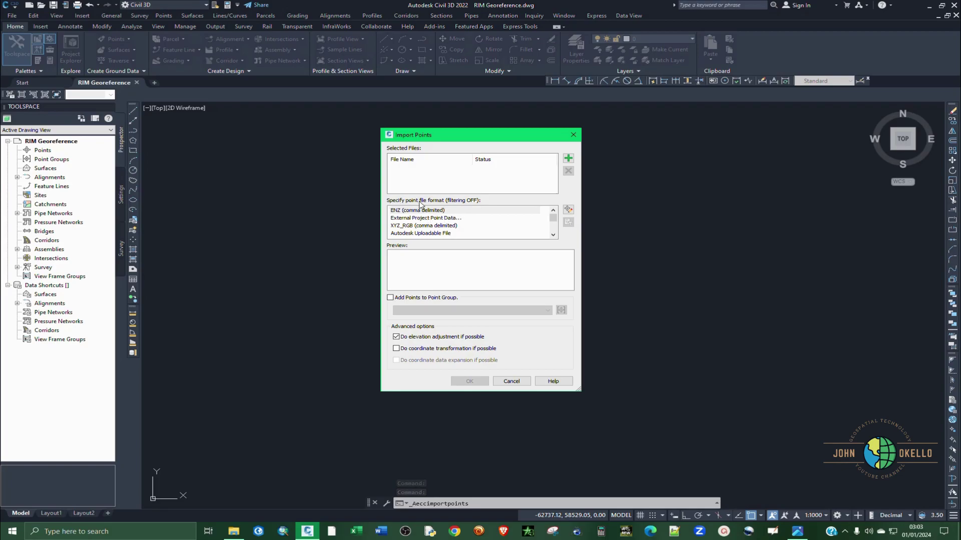
pyautogui.scroll(-4, 459, 211)
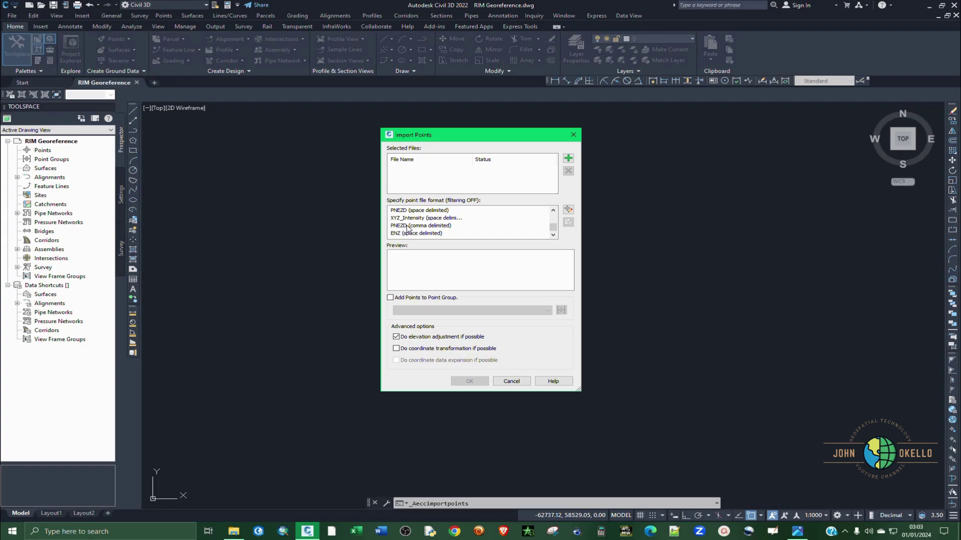
pyautogui.click(408, 225)
# - Add Control Coordinates.csv from the Desktop folder Georeference & Digitize as the source file and import its points
pyautogui.click(568, 158)
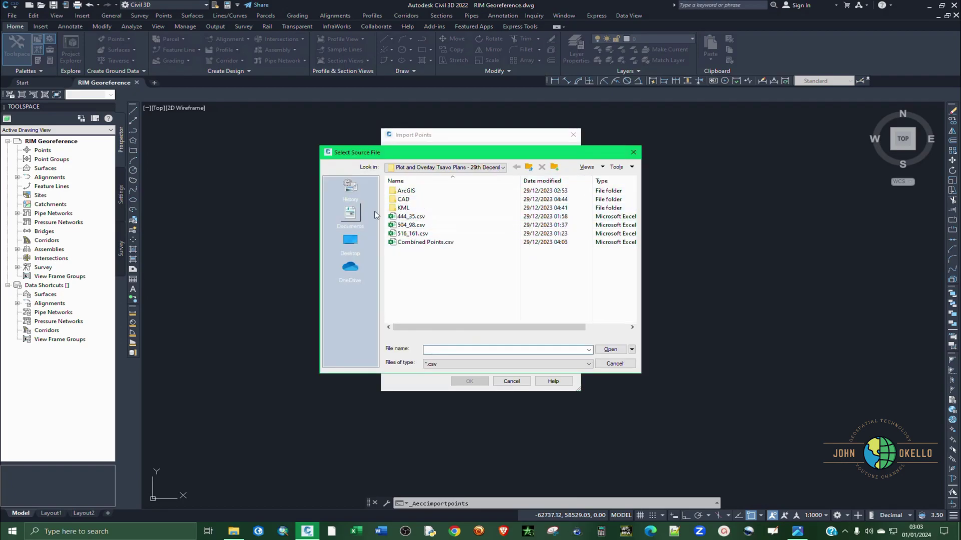
pyautogui.click(351, 243)
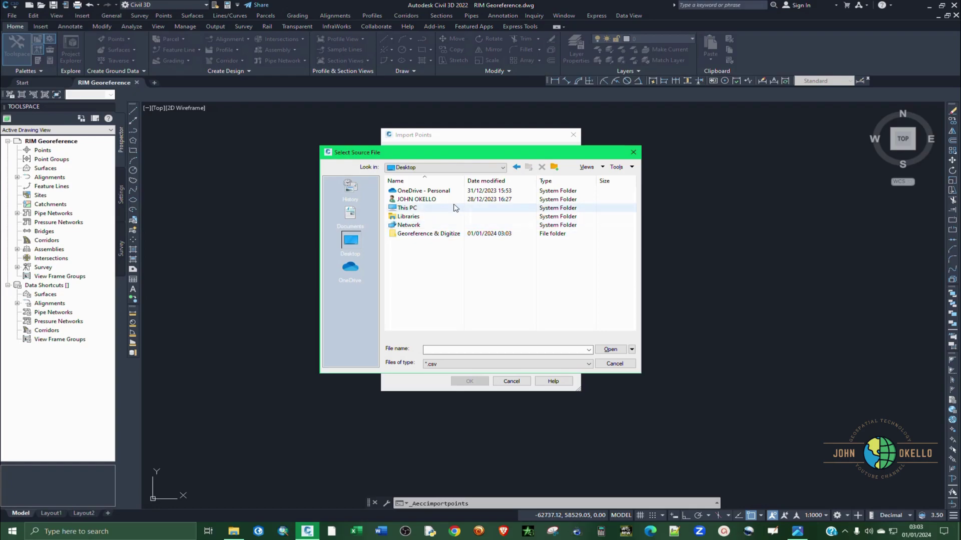
pyautogui.doubleClick(432, 234)
pyautogui.click(440, 191)
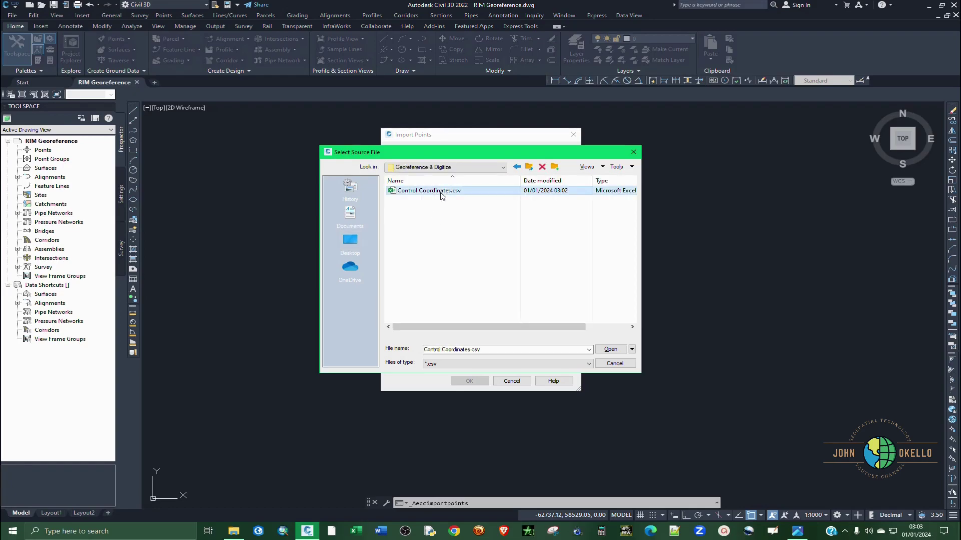
pyautogui.click(610, 349)
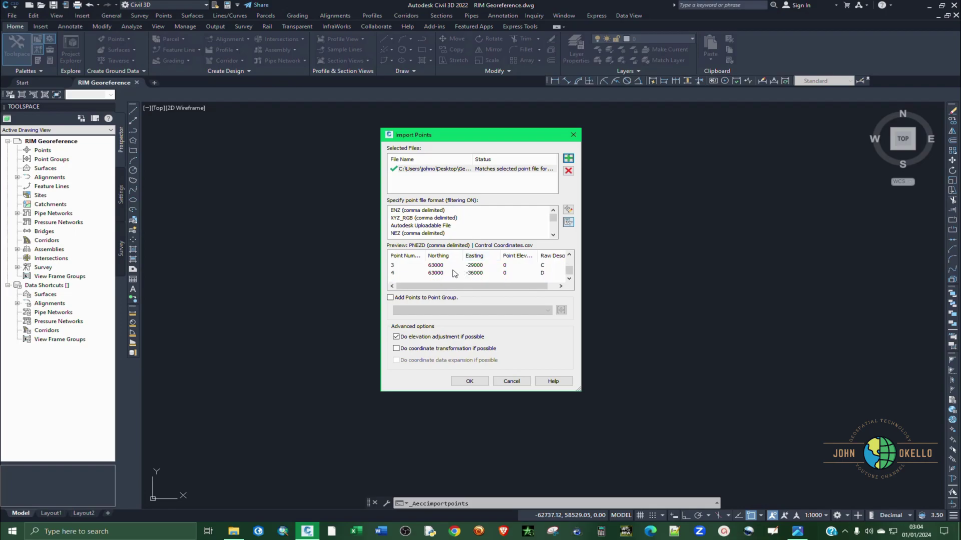
pyautogui.click(478, 382)
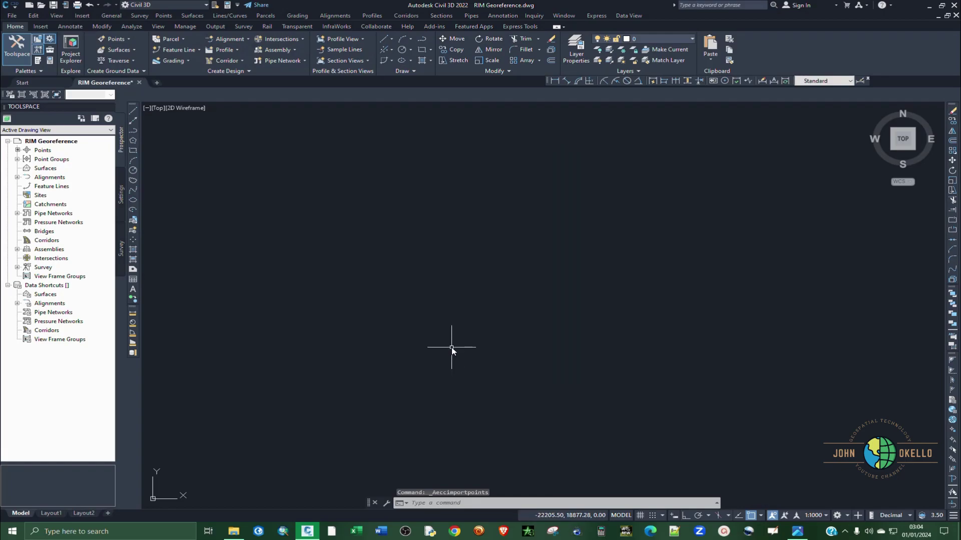
pyautogui.write('ze')
pyautogui.press('Return')
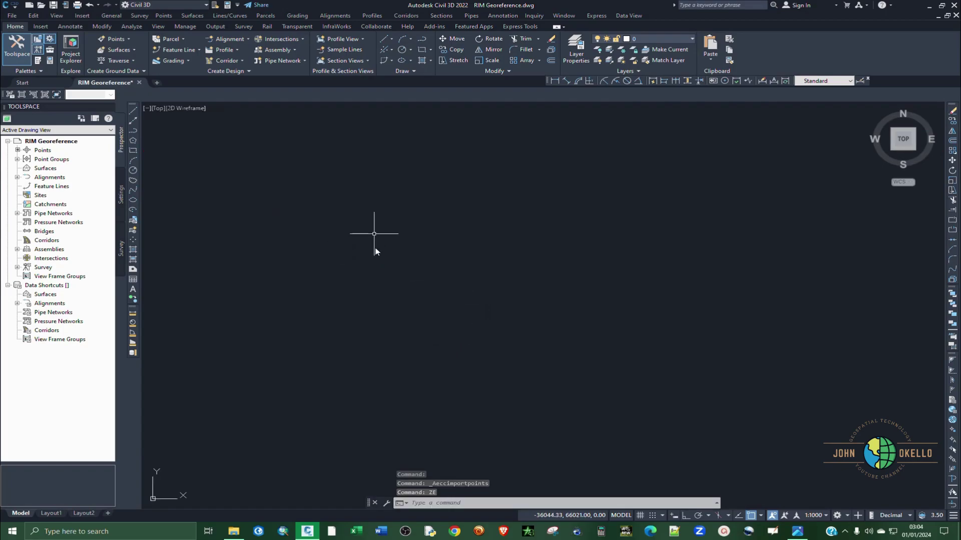
# - Open the drawing's scale list for custom editing and select the 1:1000 entry
pyautogui.click(826, 516)
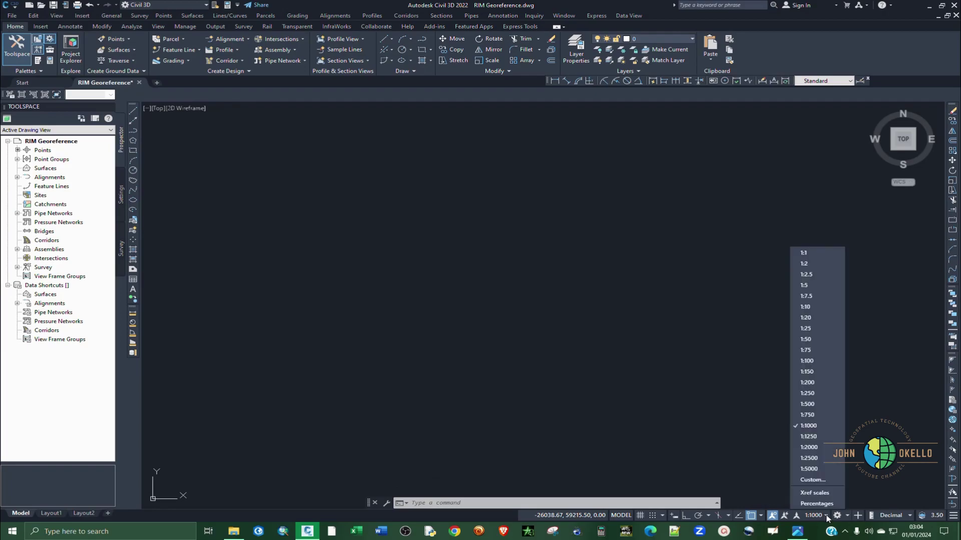
pyautogui.click(826, 481)
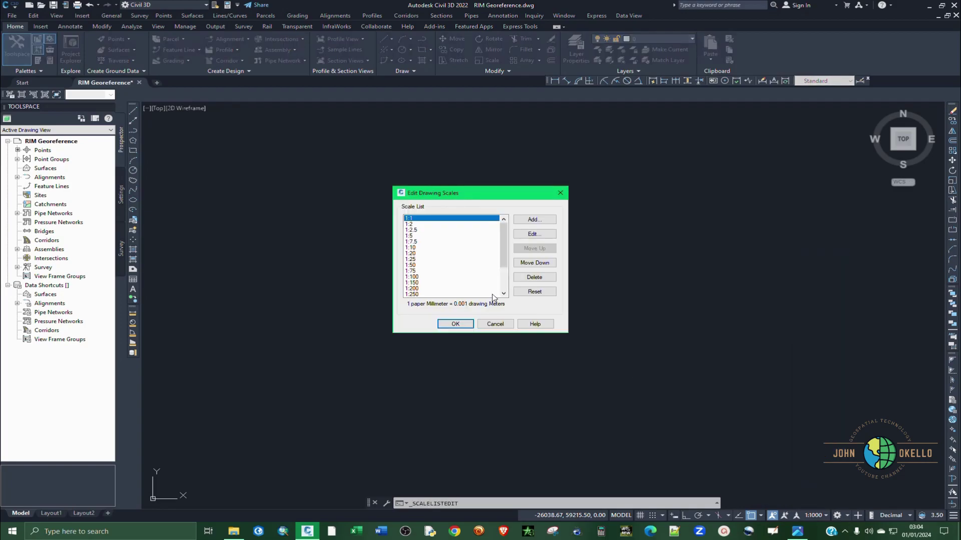
pyautogui.scroll(-2, 419, 258)
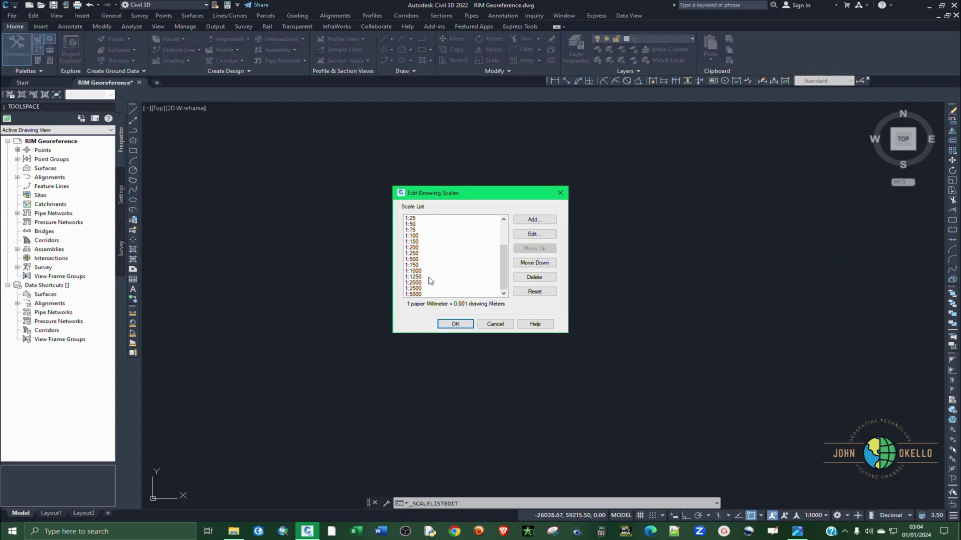
pyautogui.click(415, 271)
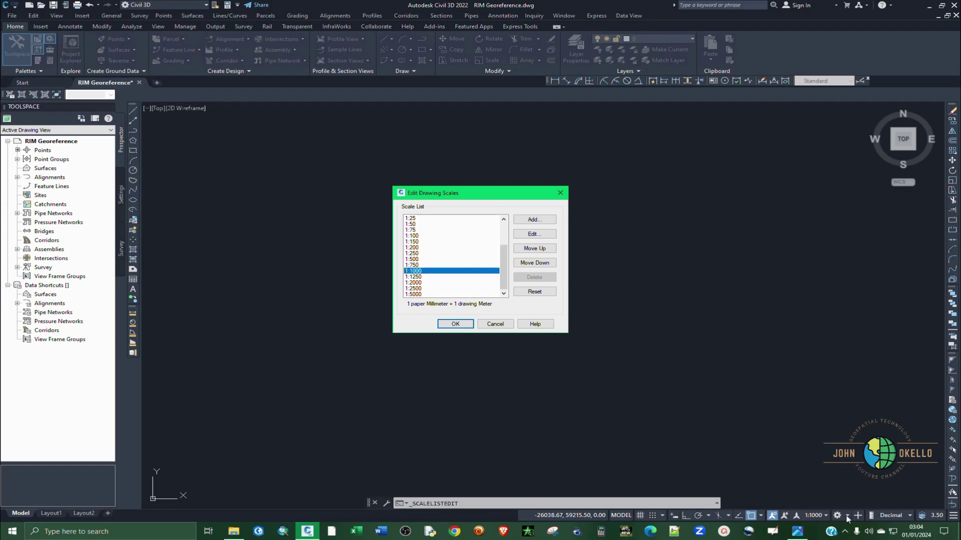
# - Examine the scale note below the map frame in the scanned RIM.jpg, and return to the drawing scale list
pyautogui.click(797, 531)
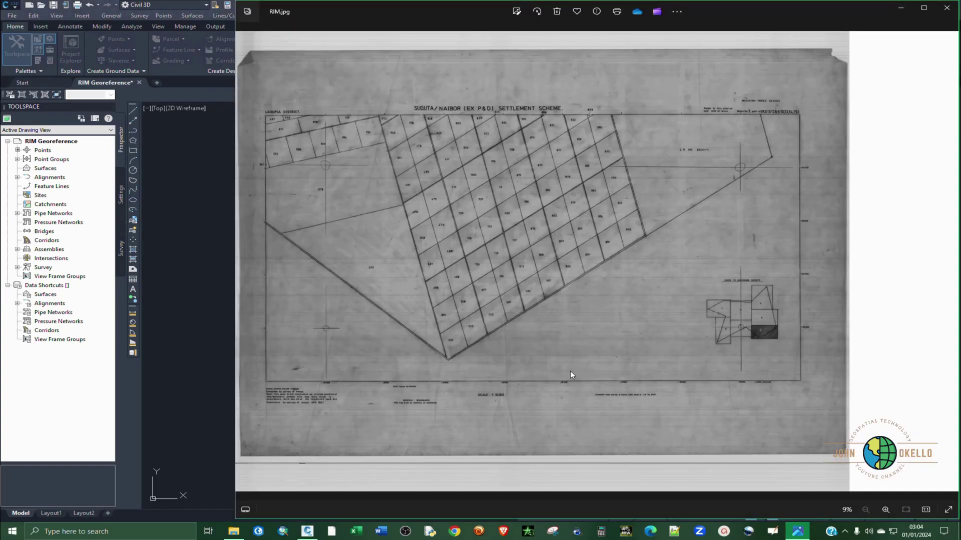
pyautogui.scroll(2, 493, 387)
pyautogui.scroll(2, 496, 418)
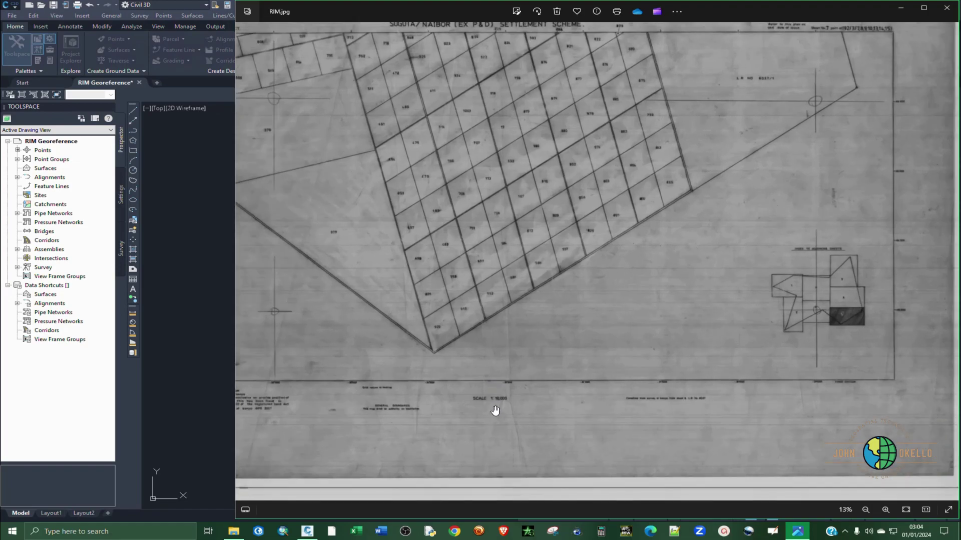
pyautogui.scroll(4, 484, 416)
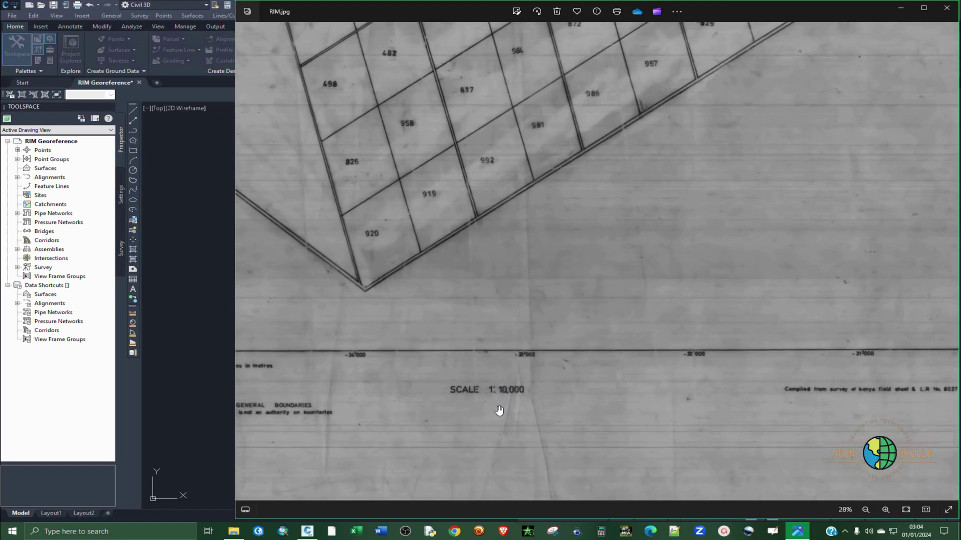
pyautogui.scroll(-2, 507, 403)
pyautogui.scroll(-2, 764, 176)
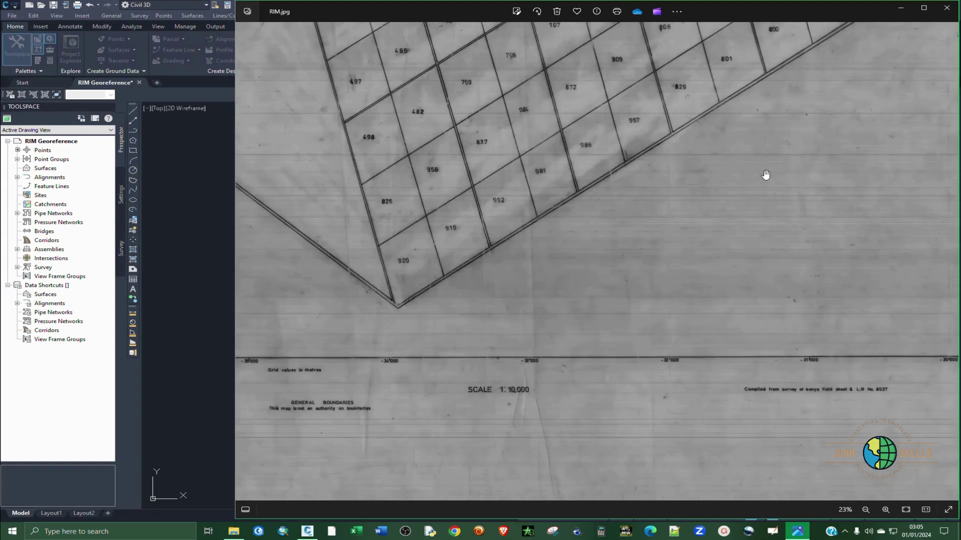
pyautogui.scroll(-1, 898, 29)
pyautogui.click(900, 8)
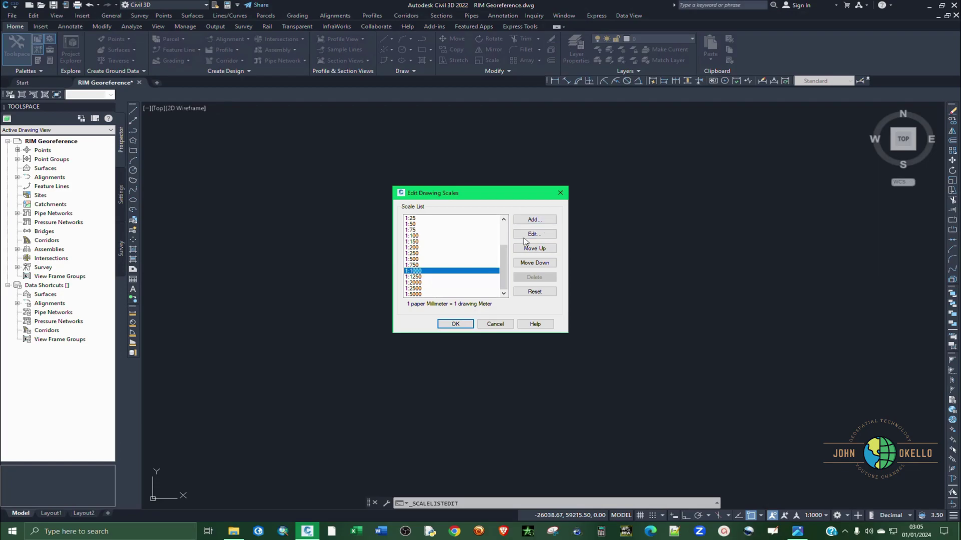
# - Add a drawing scale named 1:10000 with 1 paper unit equal to 10 drawing units
pyautogui.click(540, 227)
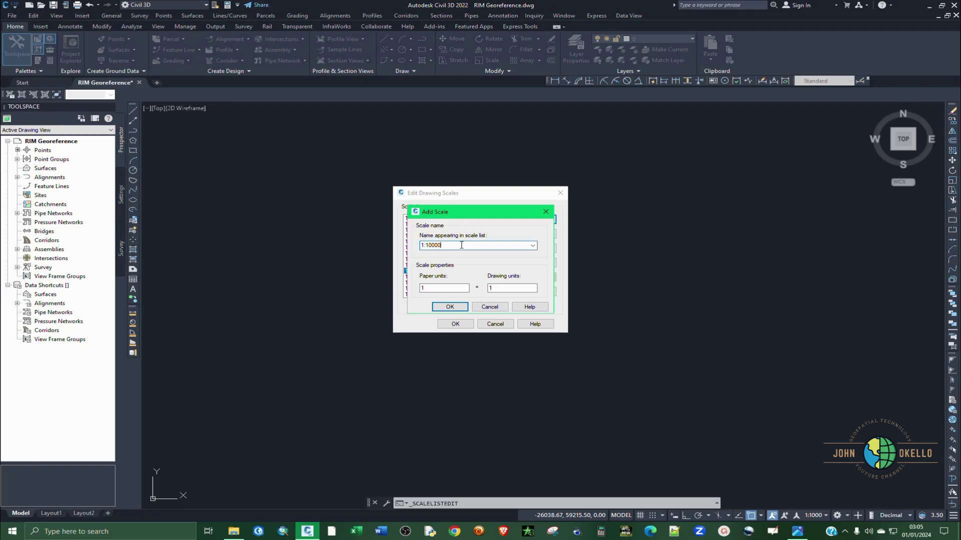
pyautogui.click(440, 287)
pyautogui.click(505, 289)
pyautogui.write('0')
pyautogui.click(450, 307)
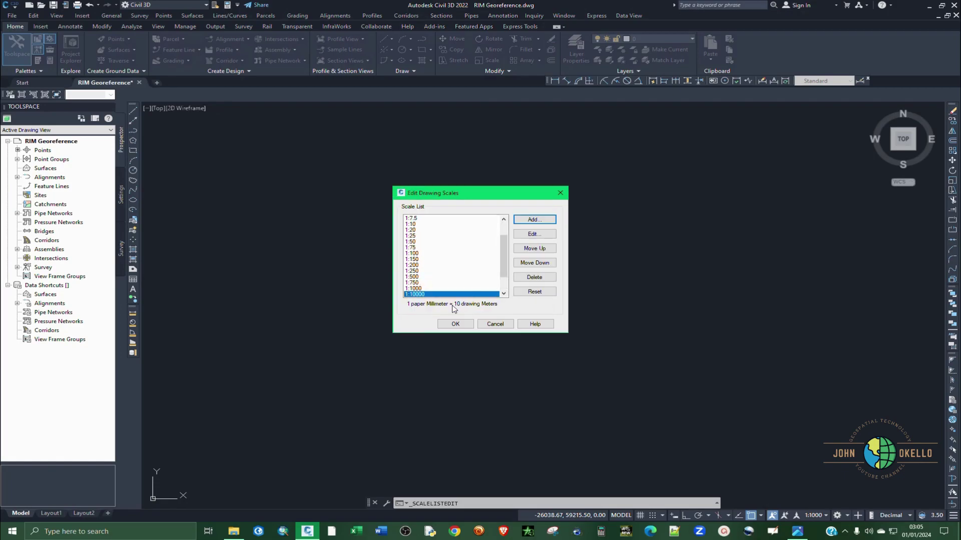
# - Confirm the edited scale list and set the drawing's annotation scale to 1:10000
pyautogui.click(455, 324)
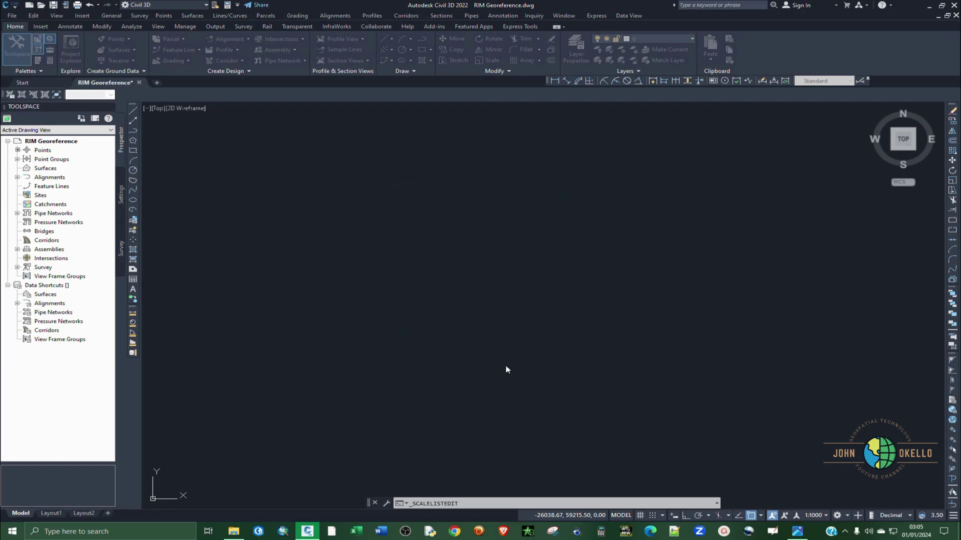
pyautogui.click(813, 515)
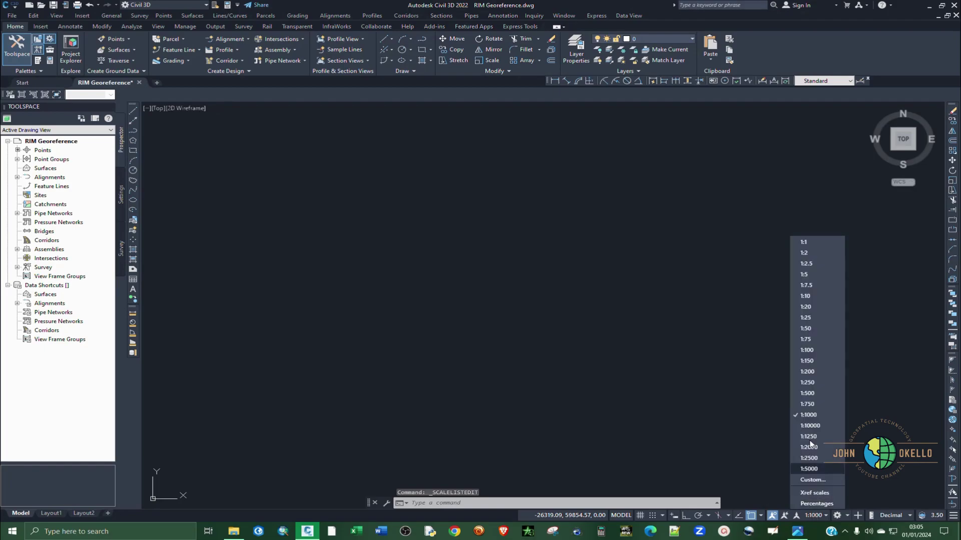
pyautogui.click(811, 425)
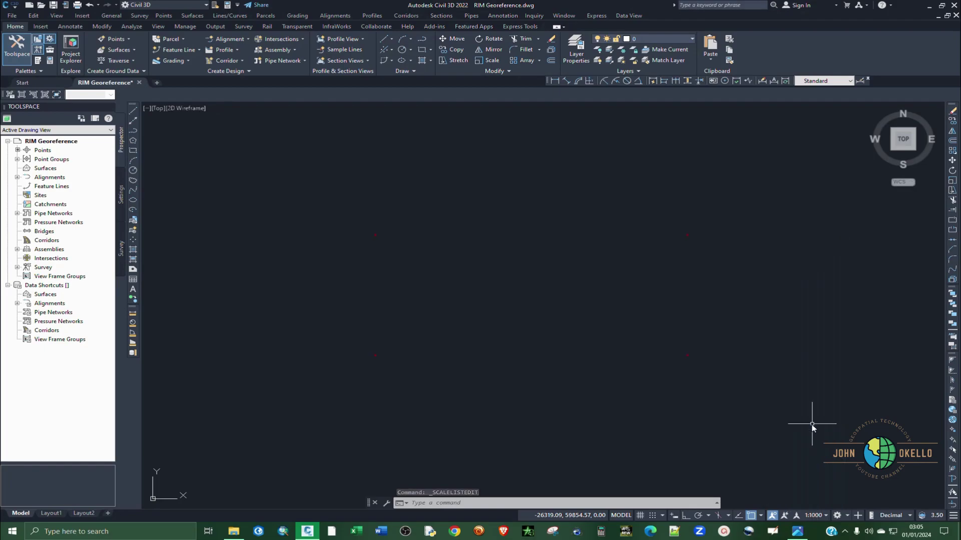
pyautogui.scroll(-2, 394, 244)
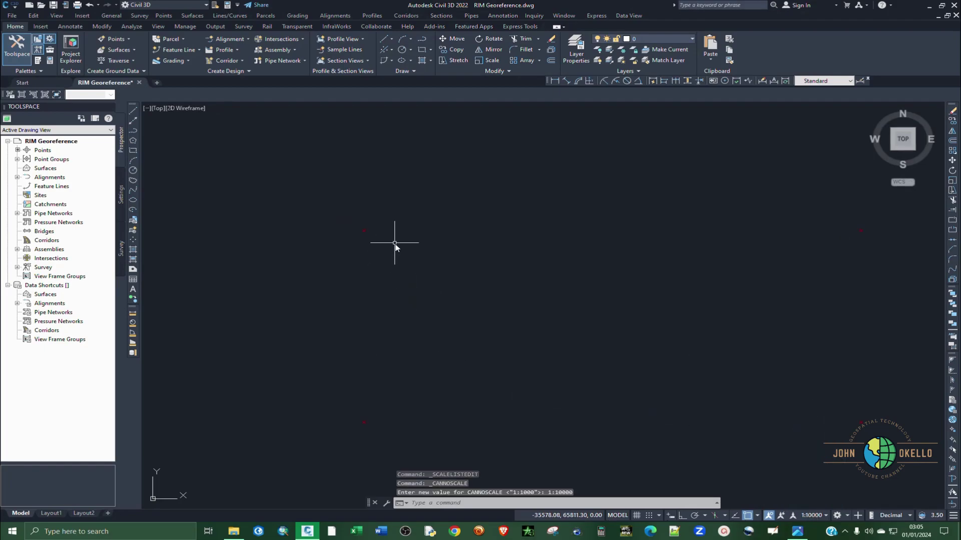
# - Select the upper-left control point, extend the selection to all similar COGO points, and open their properties
pyautogui.click(382, 242)
pyautogui.click(327, 198)
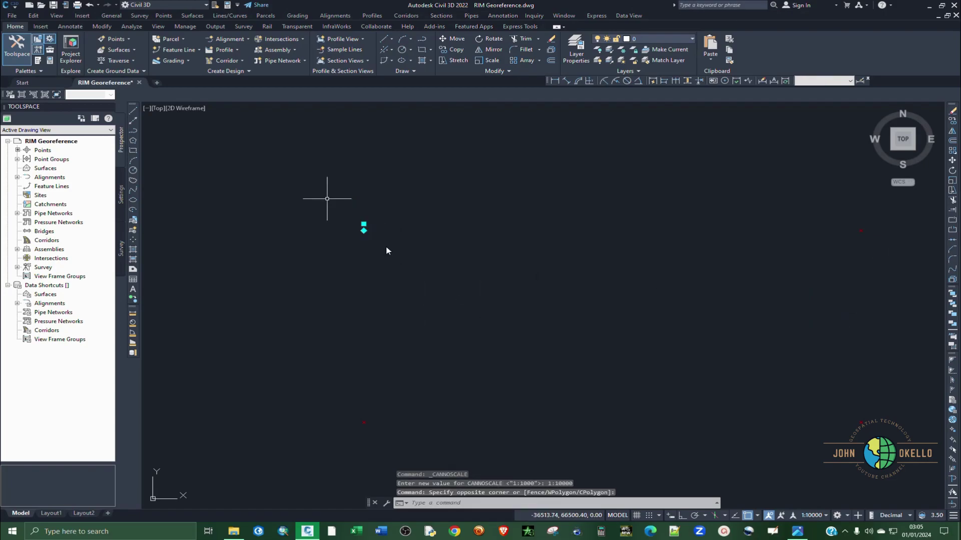
pyautogui.rightClick(582, 280)
pyautogui.click(616, 506)
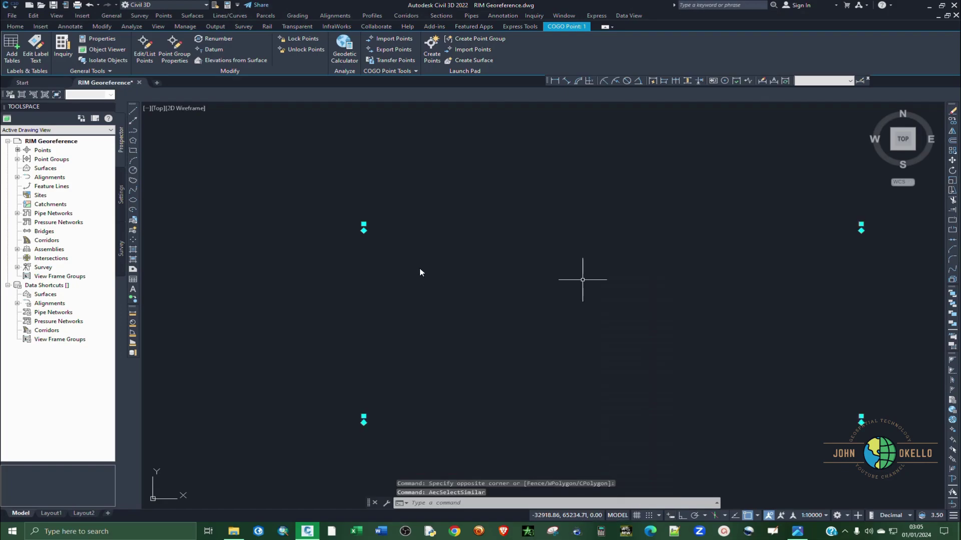
pyautogui.click(62, 39)
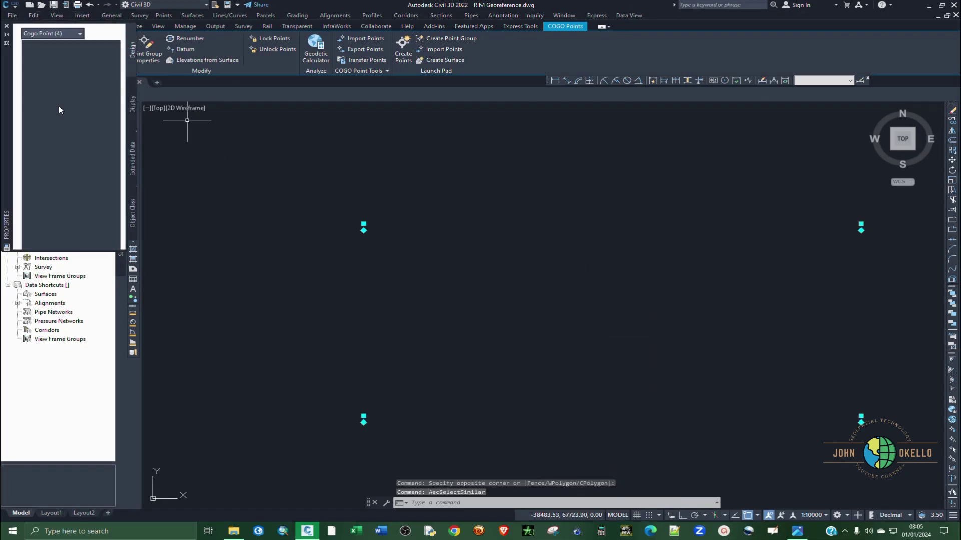
# - For the selected points' style, choose Create/Edit and open the Basic point style for editing
pyautogui.click(101, 101)
pyautogui.click(95, 91)
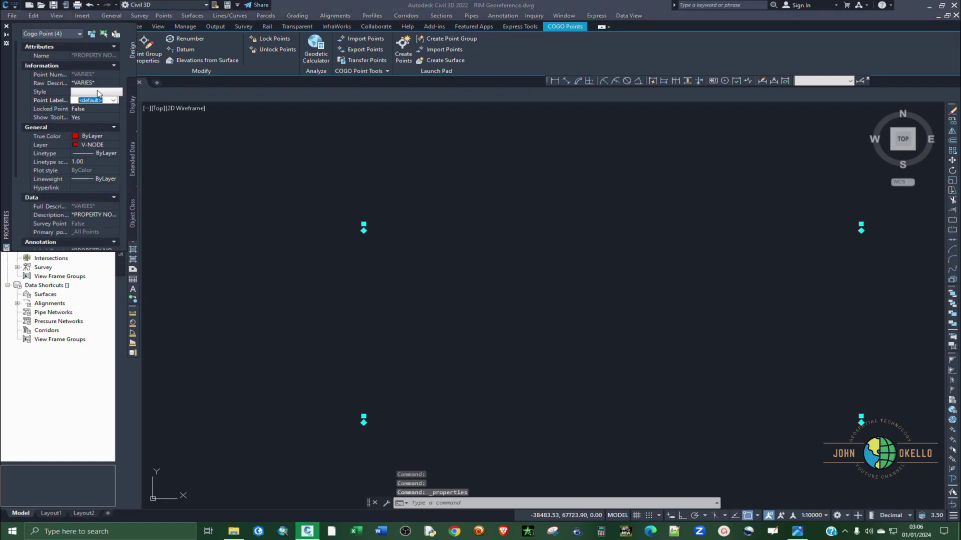
pyautogui.click(114, 92)
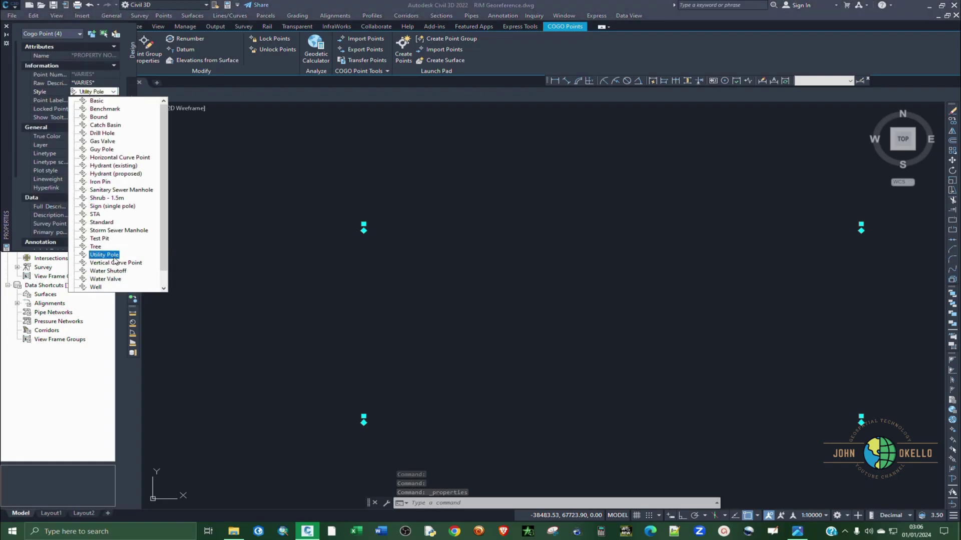
pyautogui.scroll(-1, 115, 261)
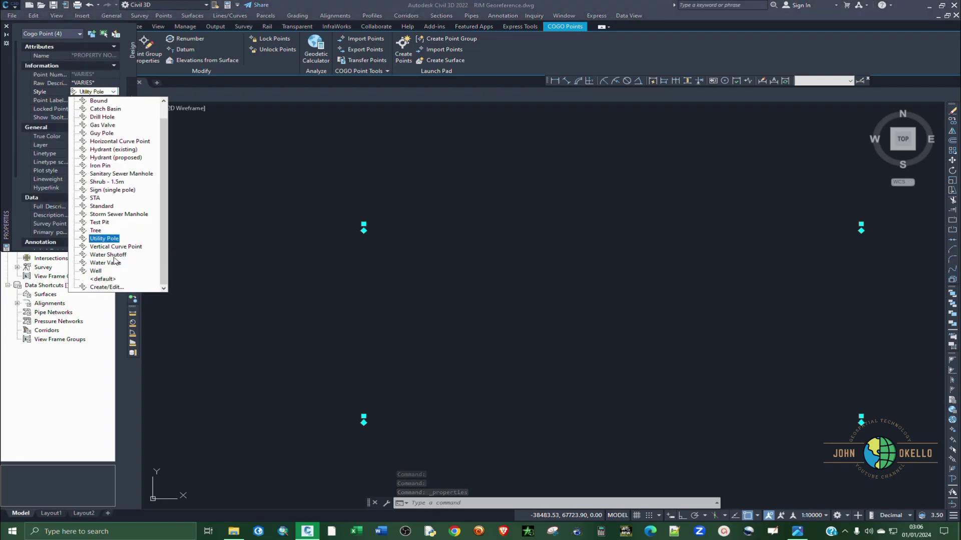
pyautogui.click(106, 287)
pyautogui.click(500, 259)
pyautogui.scroll(2, 465, 311)
pyautogui.click(446, 269)
pyautogui.click(514, 259)
# - Give the Basic point style a custom dot marker with a surrounding circle and assign the style to the selected points
pyautogui.click(341, 228)
pyautogui.click(462, 226)
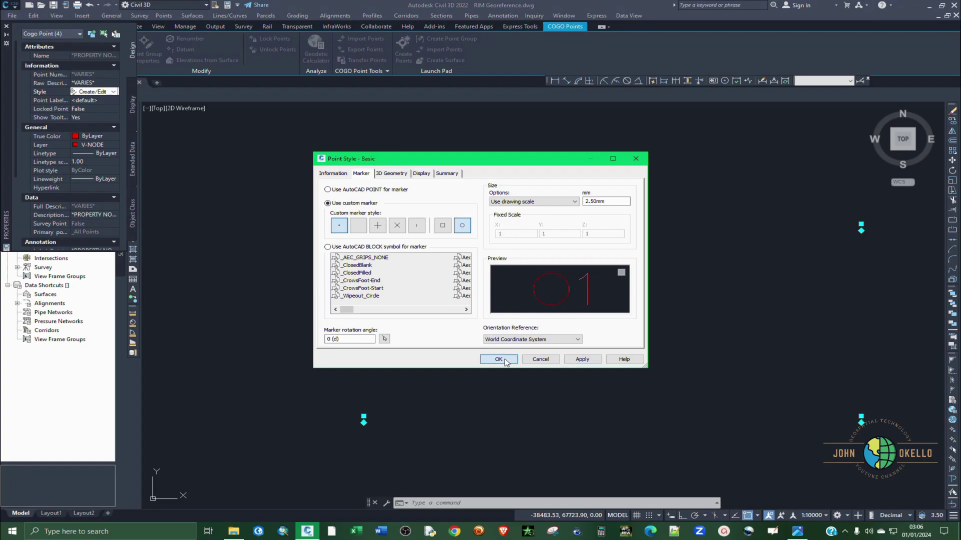
pyautogui.click(506, 362)
pyautogui.click(437, 275)
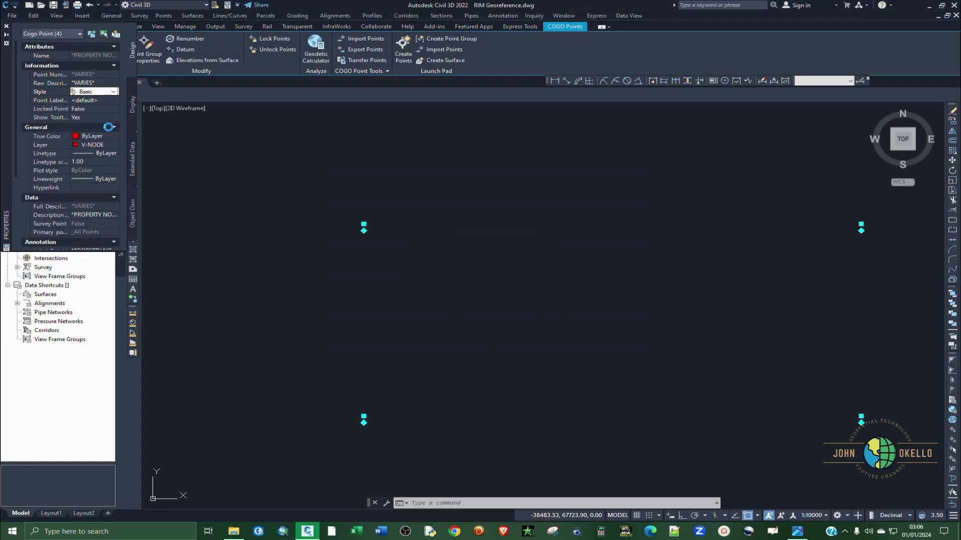
# - Set the selected points' label style to Description Only and close their properties
pyautogui.click(111, 101)
pyautogui.click(112, 100)
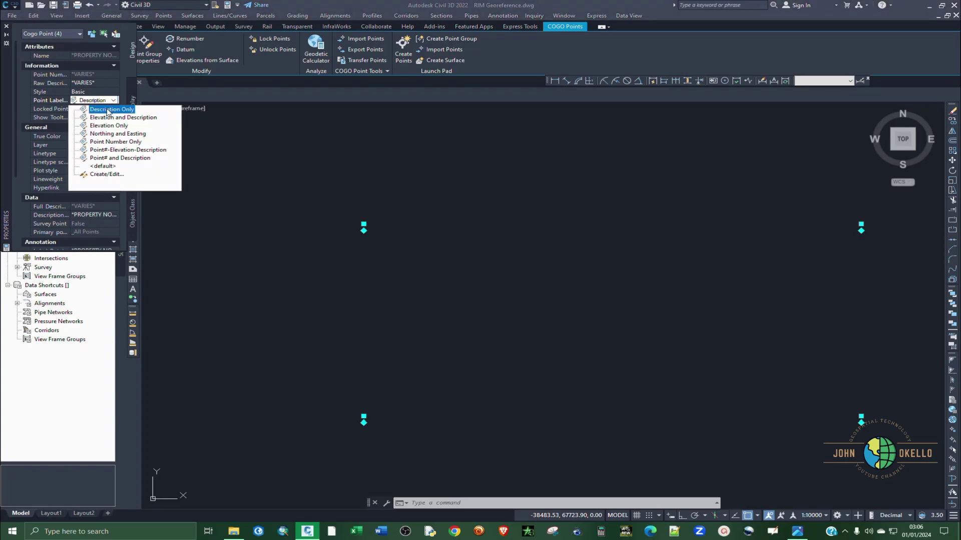
pyautogui.click(108, 109)
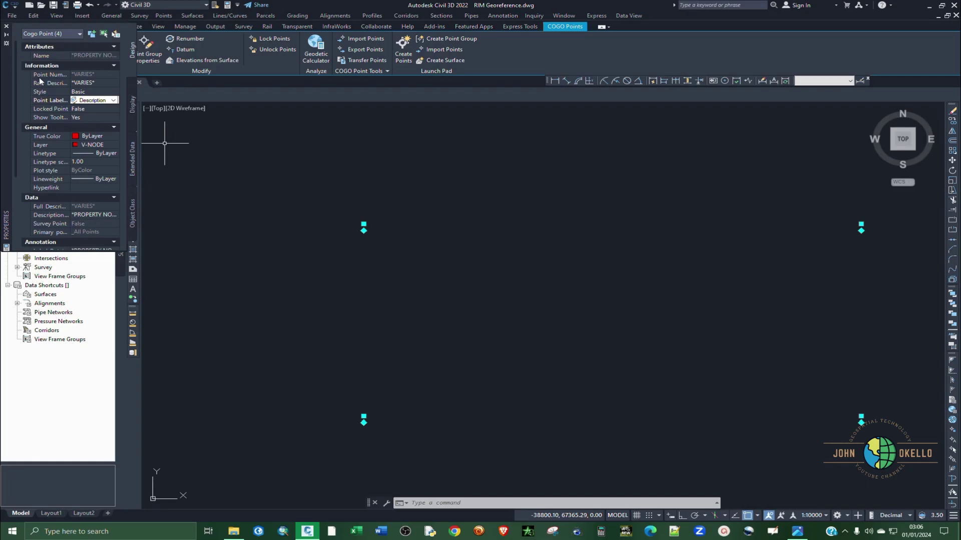
pyautogui.click(6, 25)
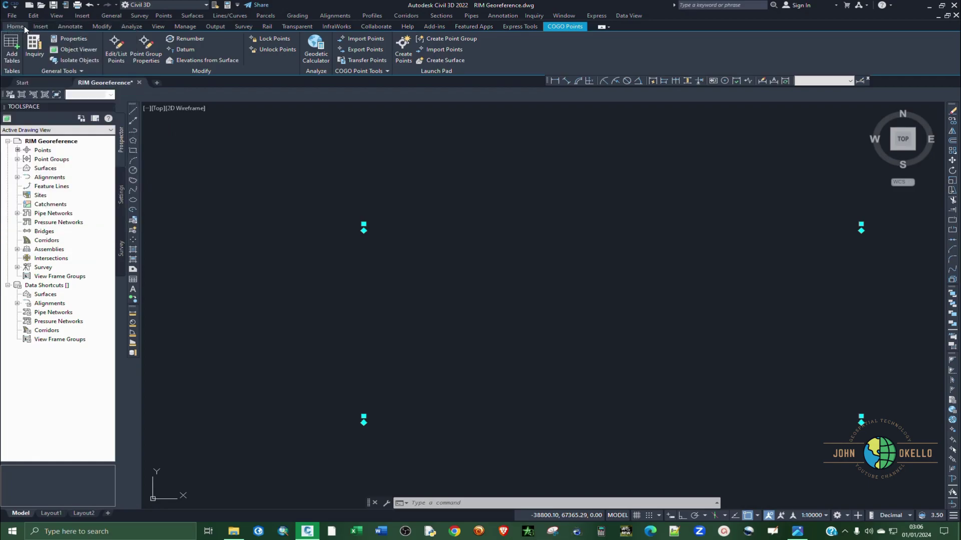
# - Change the Standard text style's font to Times New Roman, apply it, and close the text style settings
pyautogui.click(70, 26)
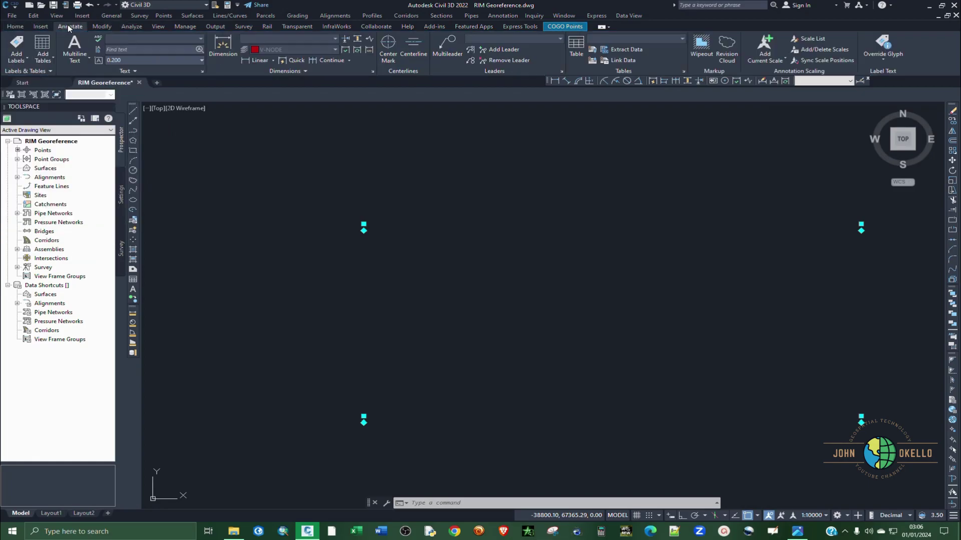
pyautogui.click(202, 72)
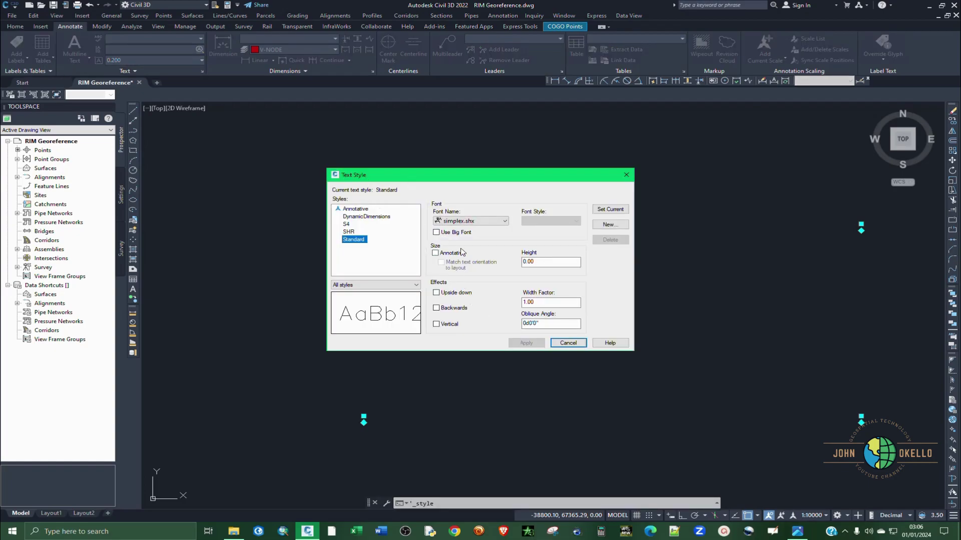
pyautogui.click(476, 222)
pyautogui.press('t')
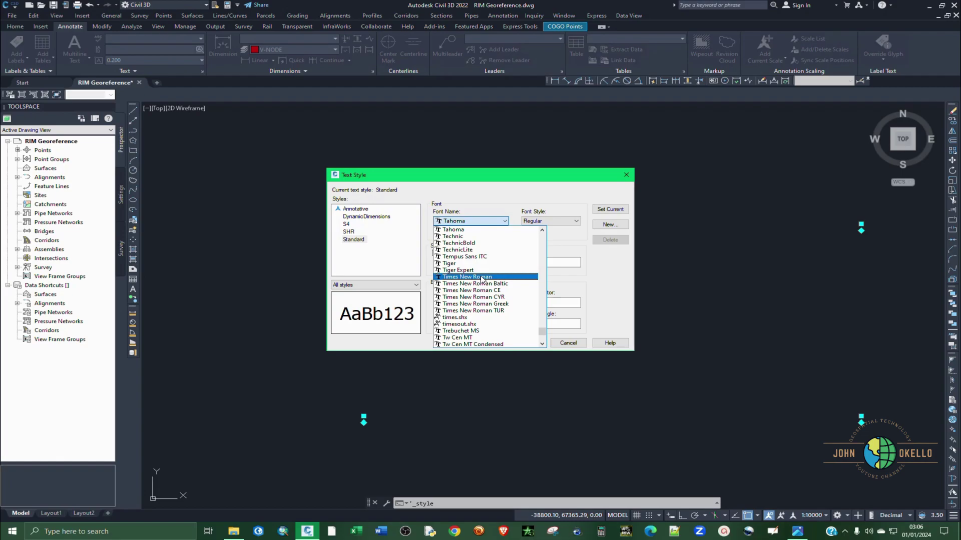
pyautogui.click(482, 278)
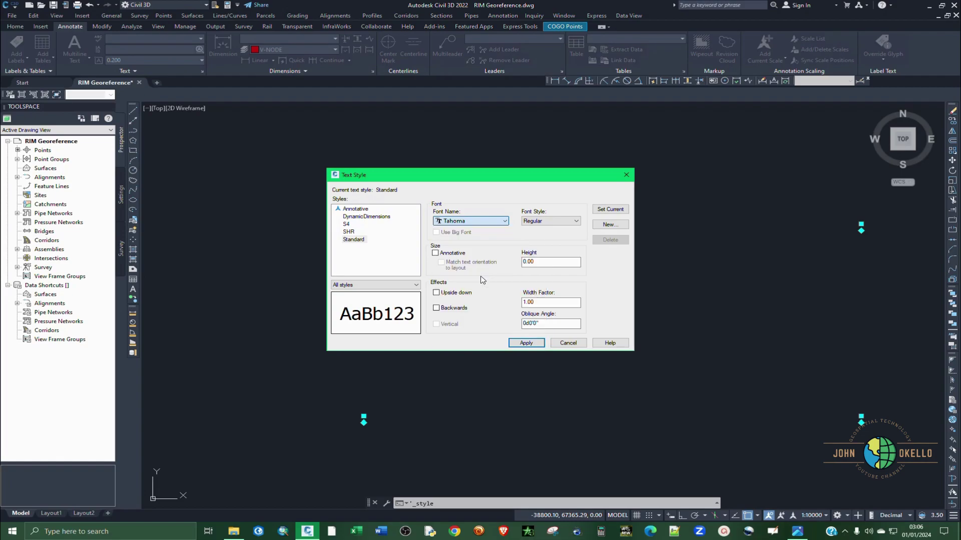
pyautogui.click(525, 343)
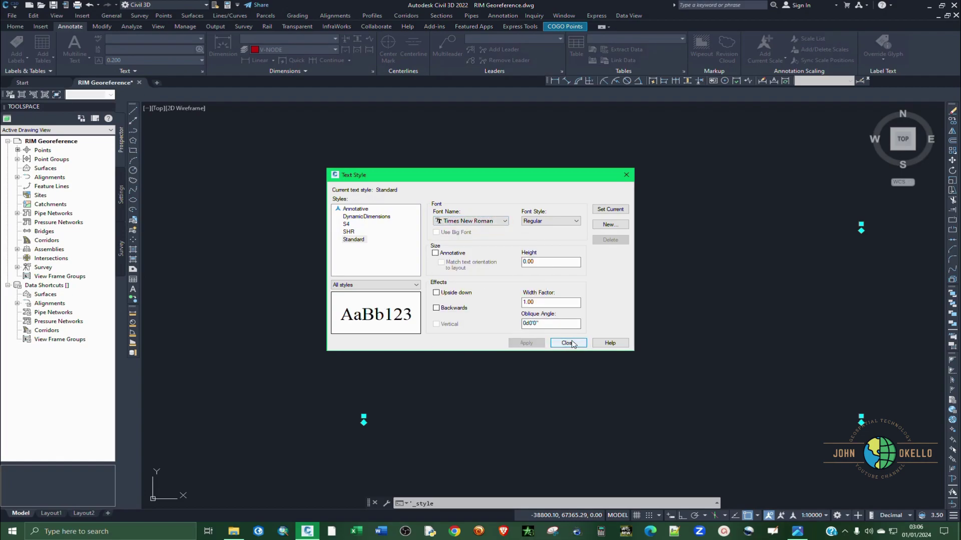
pyautogui.click(568, 343)
# - Save the RIM Georeference drawing
pyautogui.scroll(-5, 371, 239)
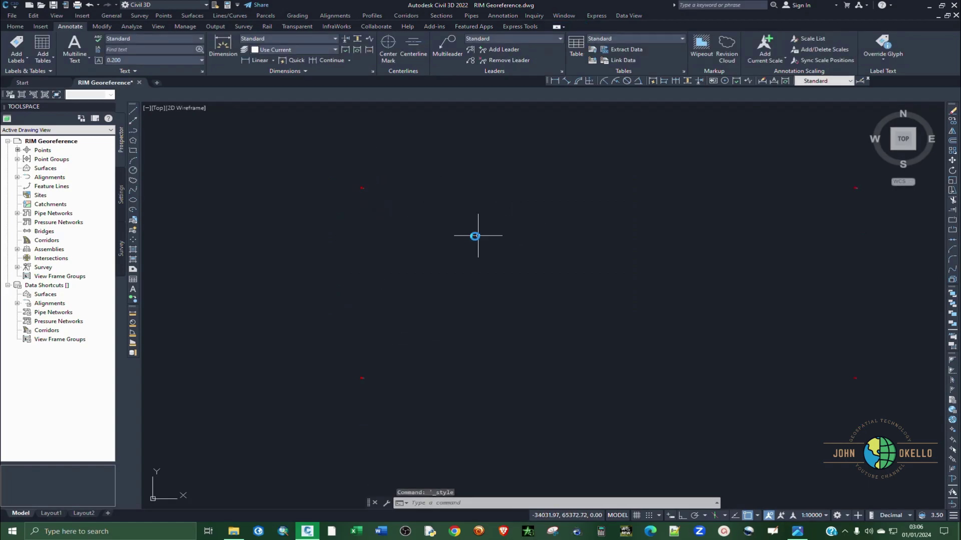
pyautogui.moveTo(458, 243); pyautogui.dragTo(420, 245, button='middle')
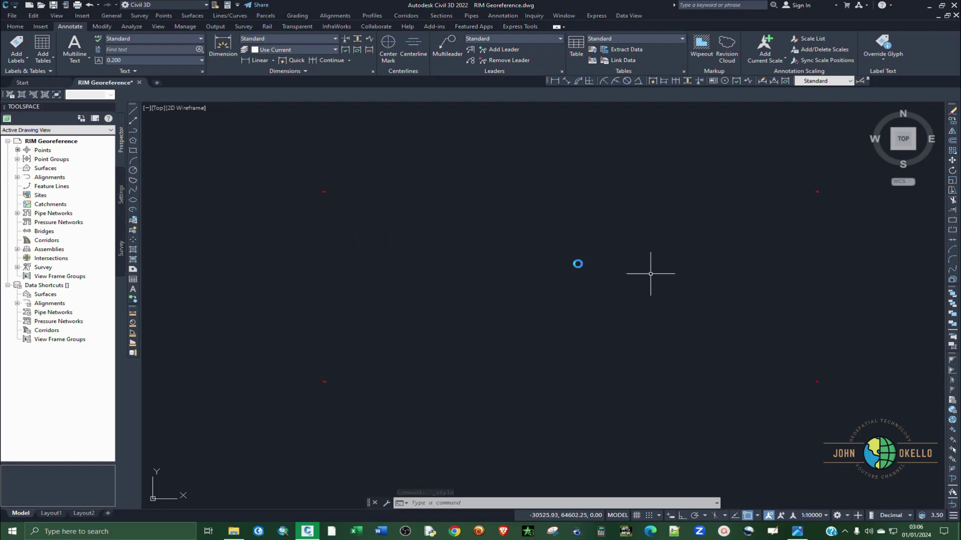
pyautogui.click(15, 27)
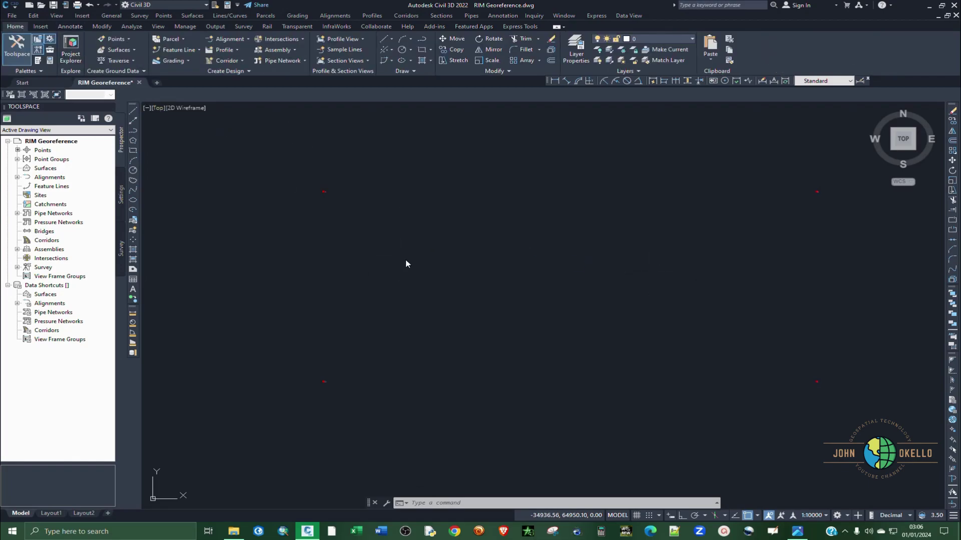
pyautogui.hotkey('ctrl', 's')
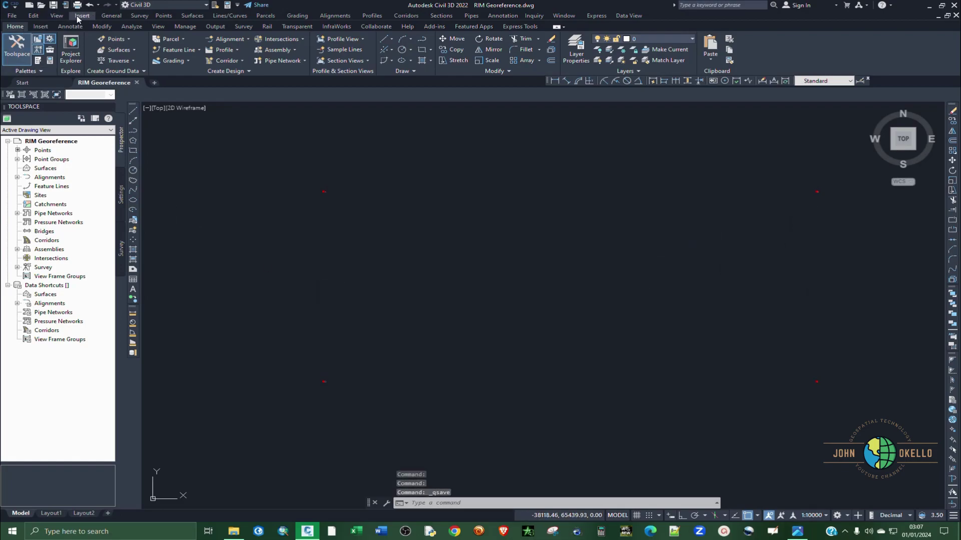
# - Start attaching a raster image reference and choose RIM.jpg from the Desktop folder Georeference & Digitize
pyautogui.scroll(-4, 228, 198)
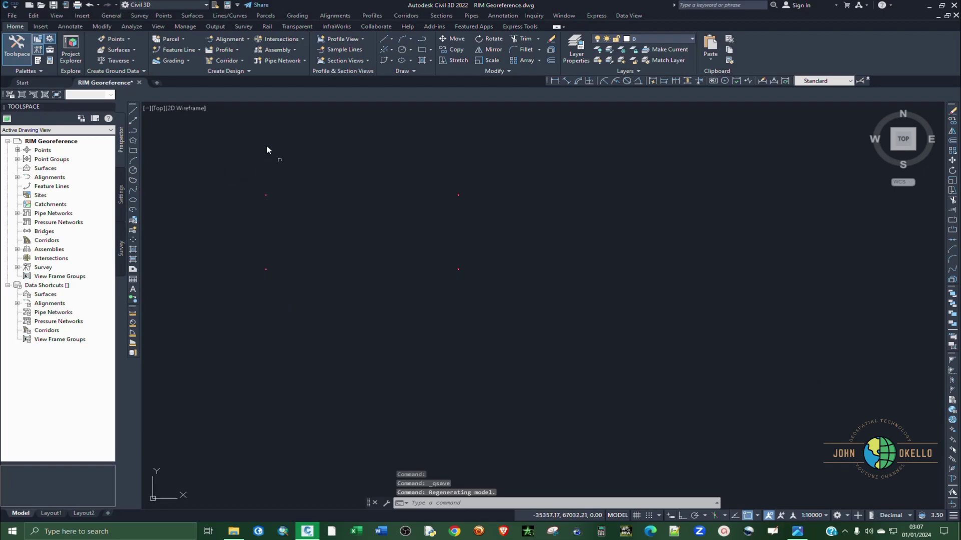
pyautogui.click(82, 17)
pyautogui.click(82, 17)
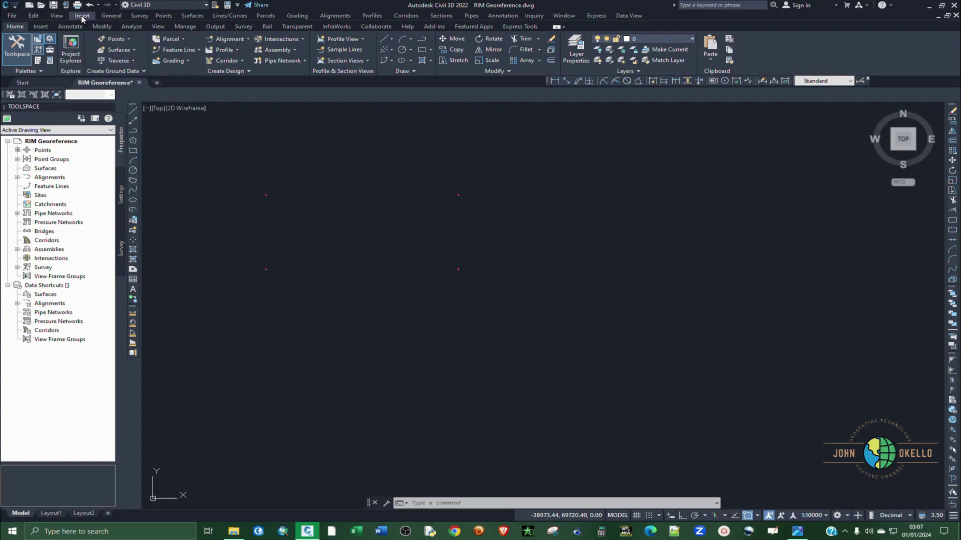
pyautogui.click(84, 17)
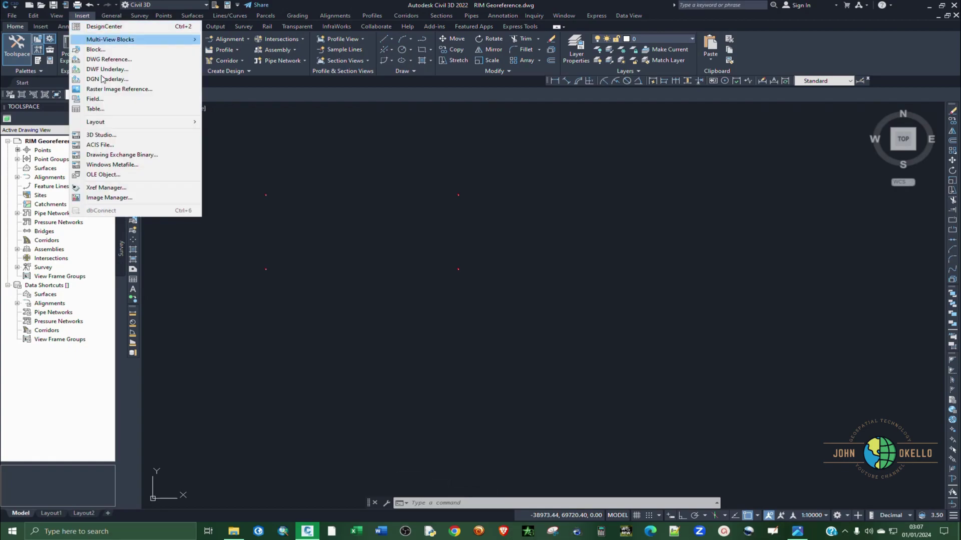
pyautogui.click(114, 89)
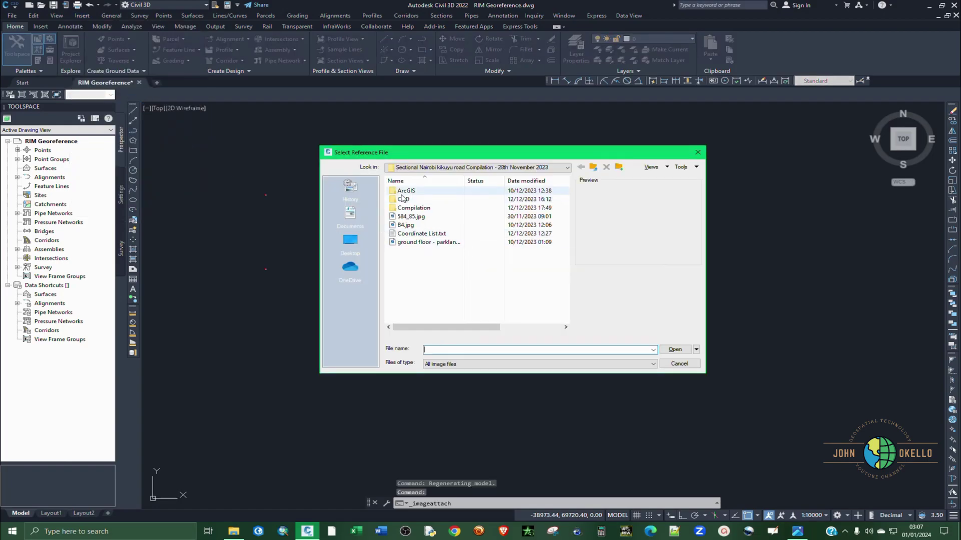
pyautogui.click(350, 242)
pyautogui.doubleClick(428, 234)
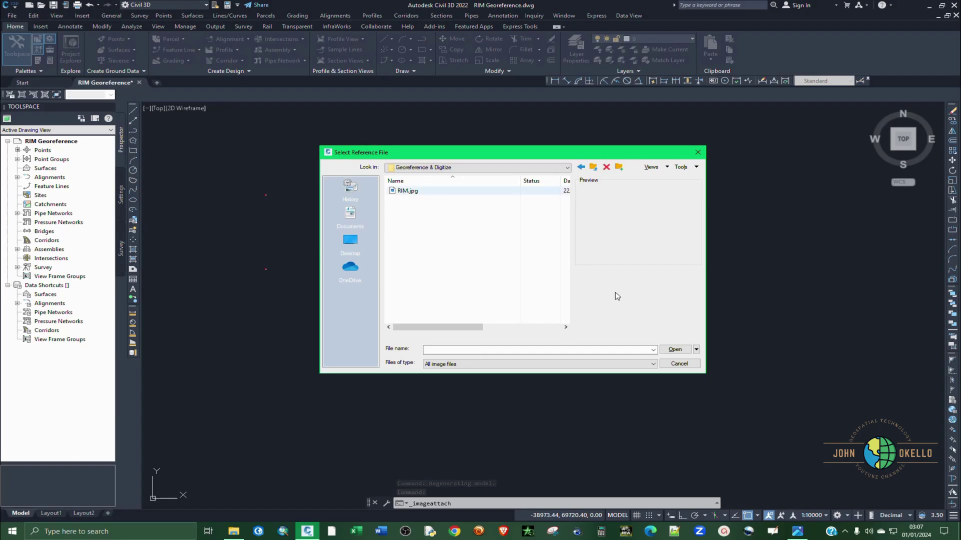
pyautogui.click(675, 349)
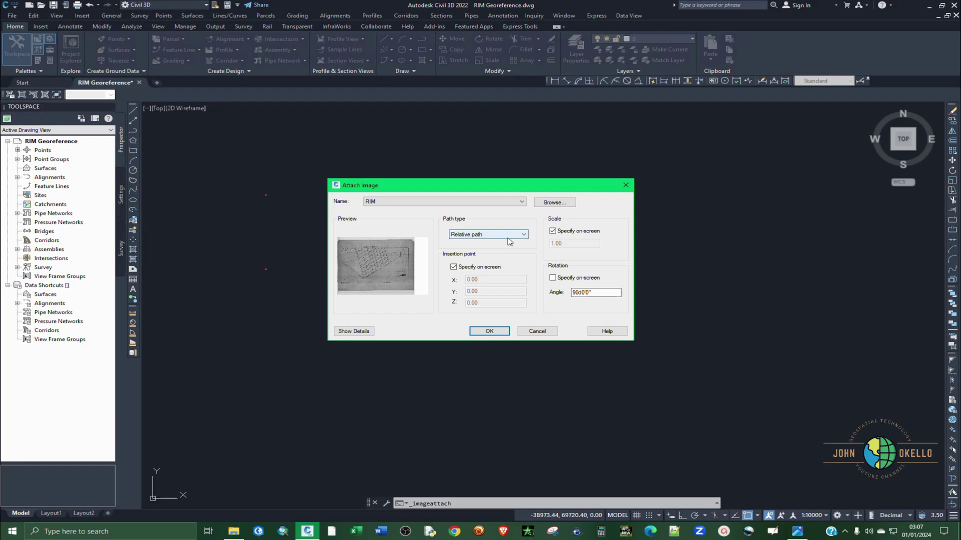
# - Check the scale note in RIM.jpg, set a fixed image scale of 10000 instead of specifying it on-screen, and confirm the attachment settings
pyautogui.click(552, 232)
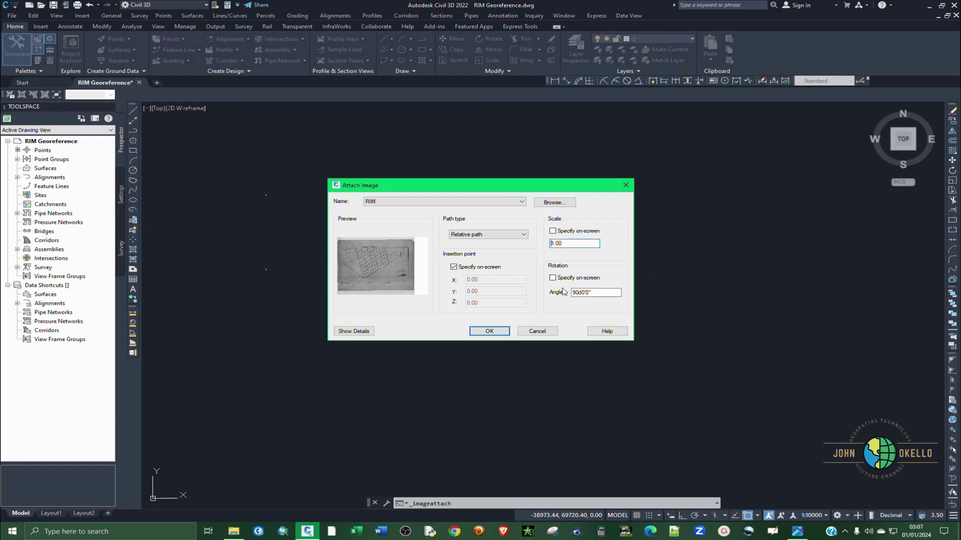
pyautogui.click(797, 531)
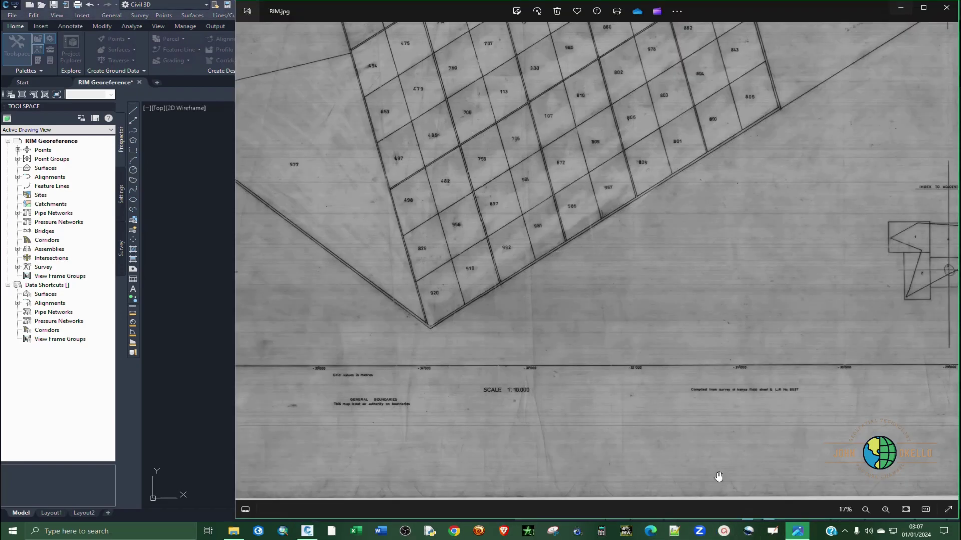
pyautogui.scroll(6, 510, 418)
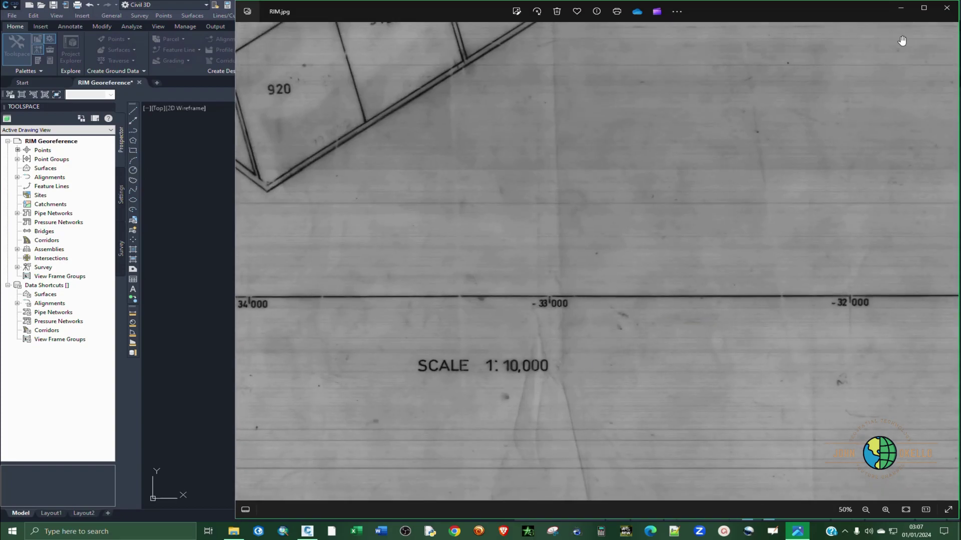
pyautogui.click(901, 10)
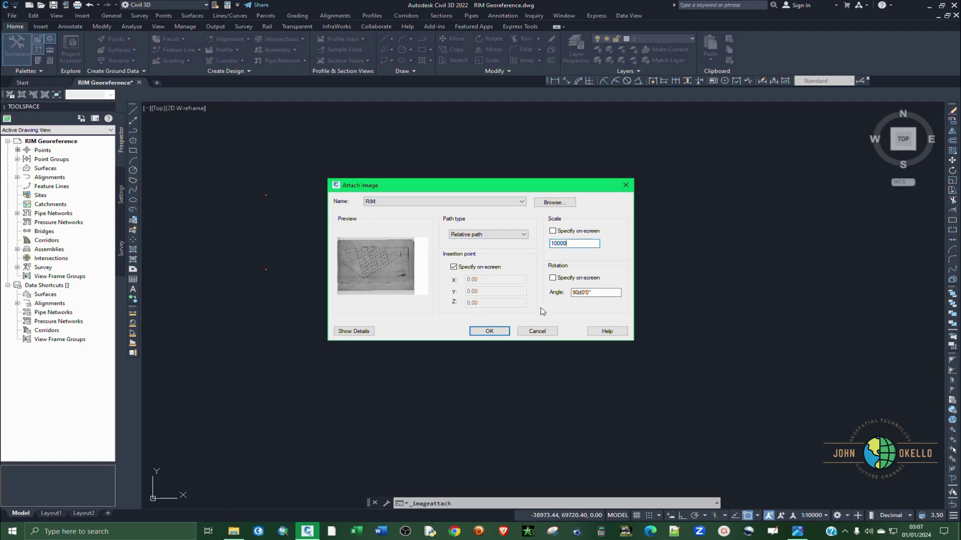
pyautogui.click(489, 331)
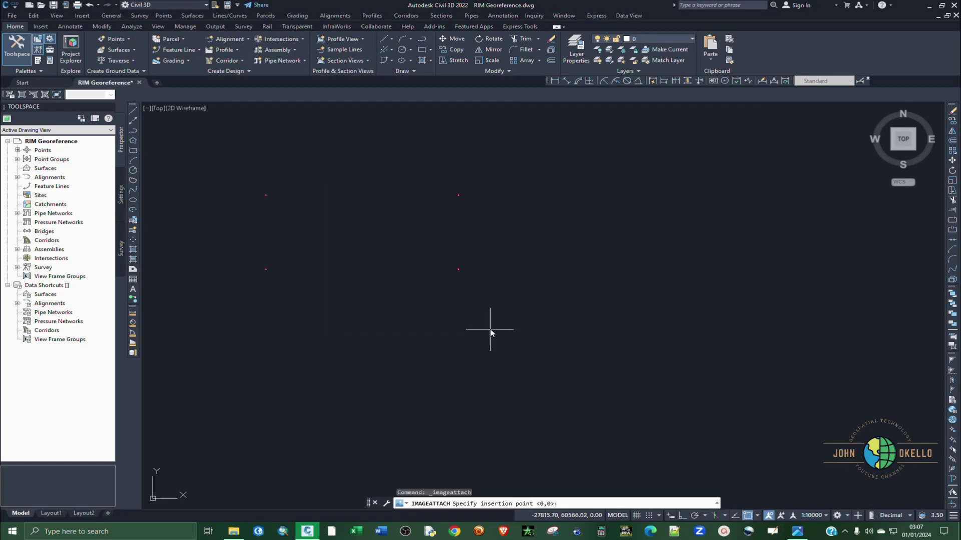
# - Place the RIM.jpg image in the empty drawing area east of the four control points
pyautogui.click(540, 387)
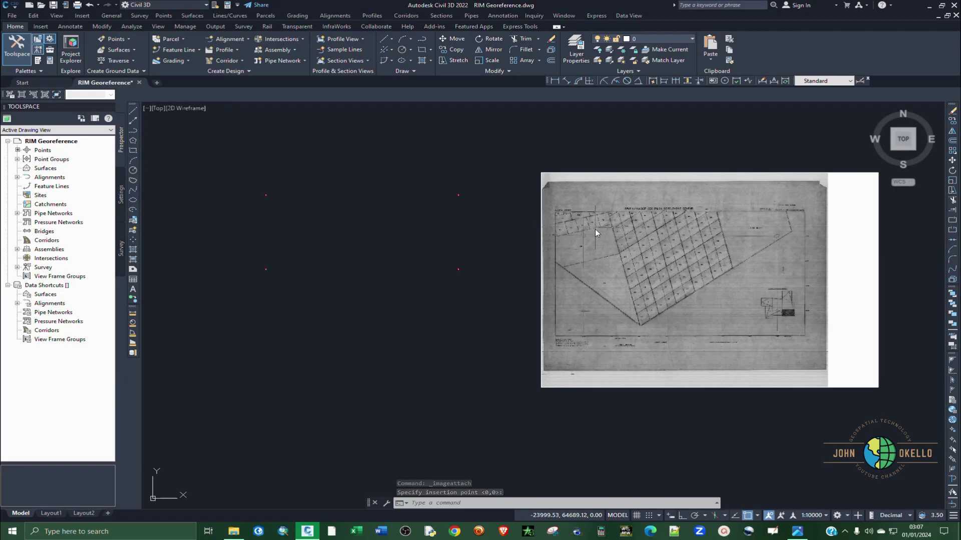
pyautogui.scroll(2, 278, 192)
pyautogui.scroll(-2, 236, 204)
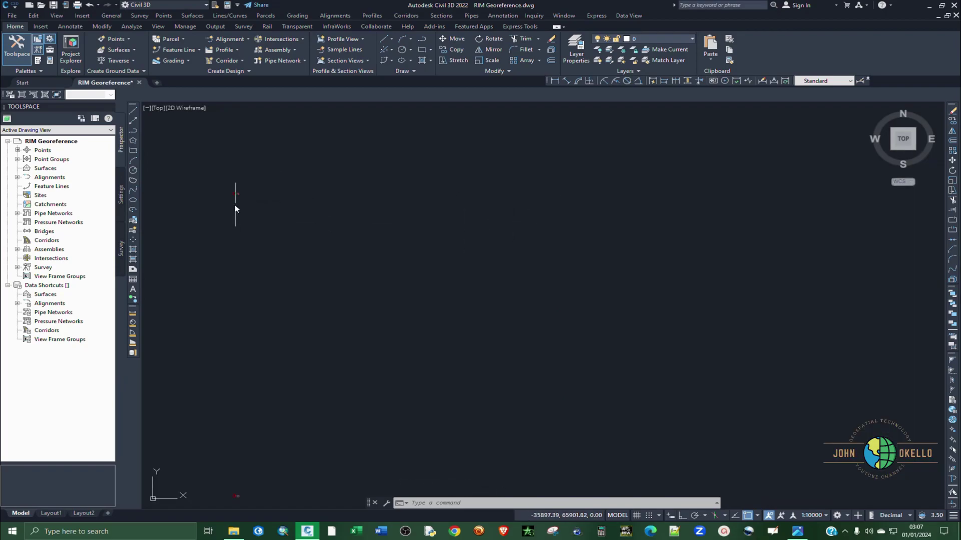
# - Compare the circled grid intersections on the scanned map with the four control points in the drawing
pyautogui.scroll(10, 563, 239)
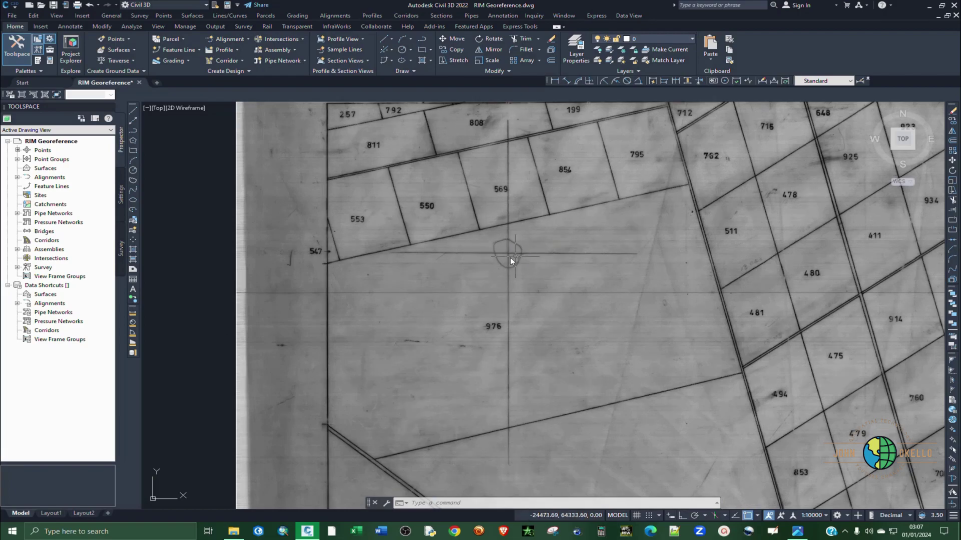
pyautogui.scroll(-4, 508, 271)
pyautogui.scroll(-4, 501, 257)
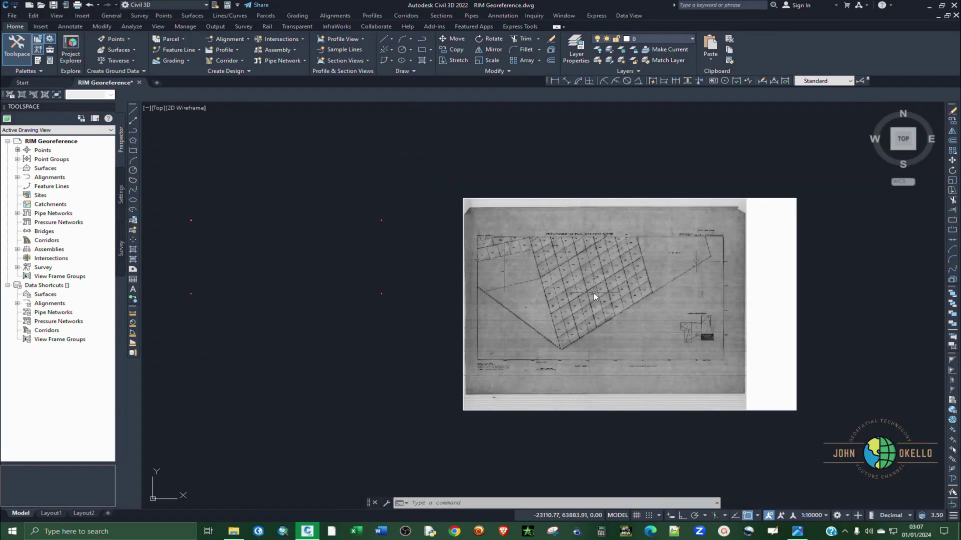
pyautogui.scroll(4, 719, 372)
pyautogui.scroll(-2, 659, 322)
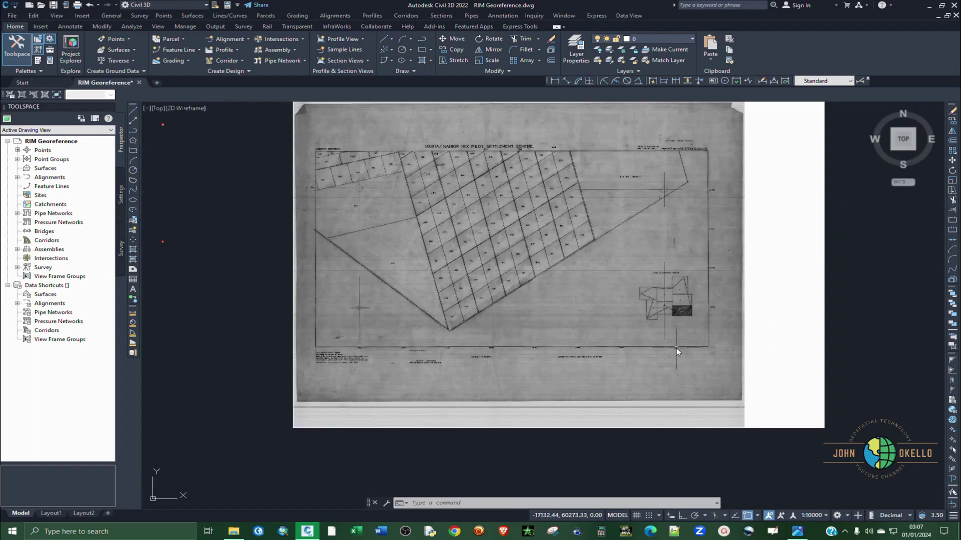
pyautogui.scroll(-2, 640, 322)
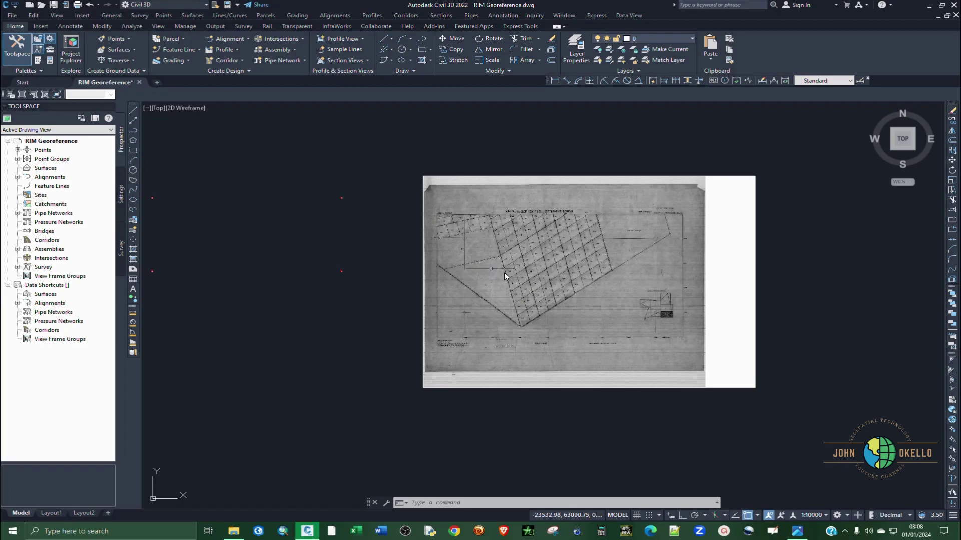
pyautogui.scroll(-1, 481, 293)
pyautogui.scroll(3, 258, 238)
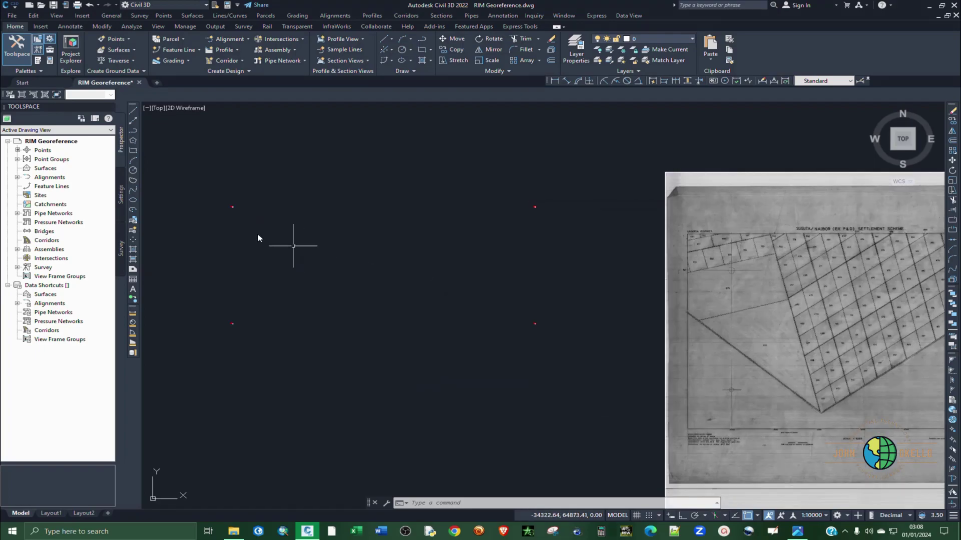
pyautogui.scroll(2, 551, 215)
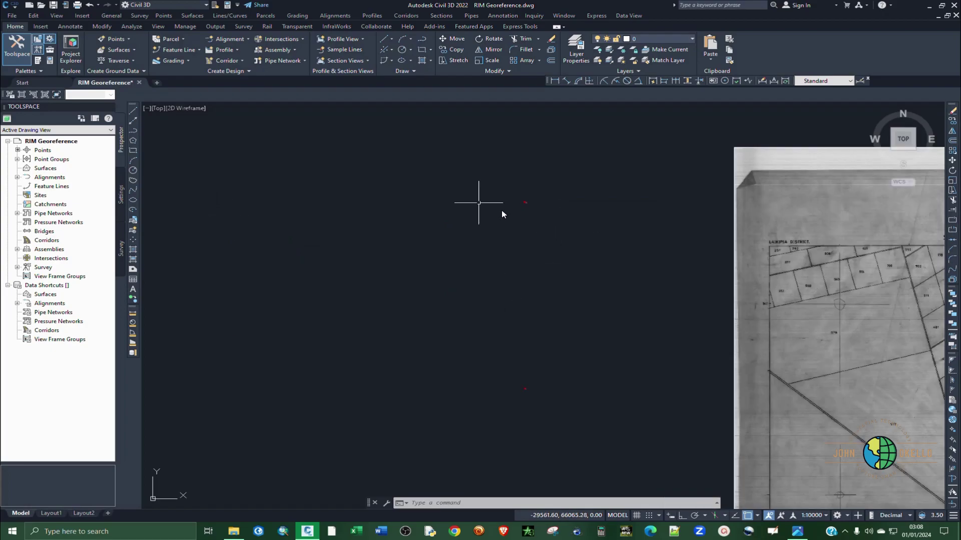
pyautogui.scroll(-3, 475, 216)
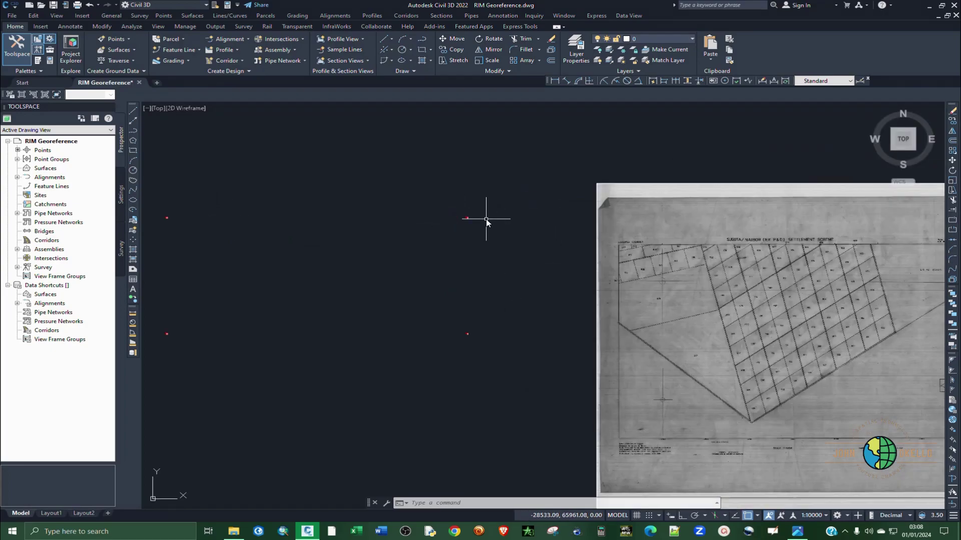
pyautogui.scroll(-2, 463, 236)
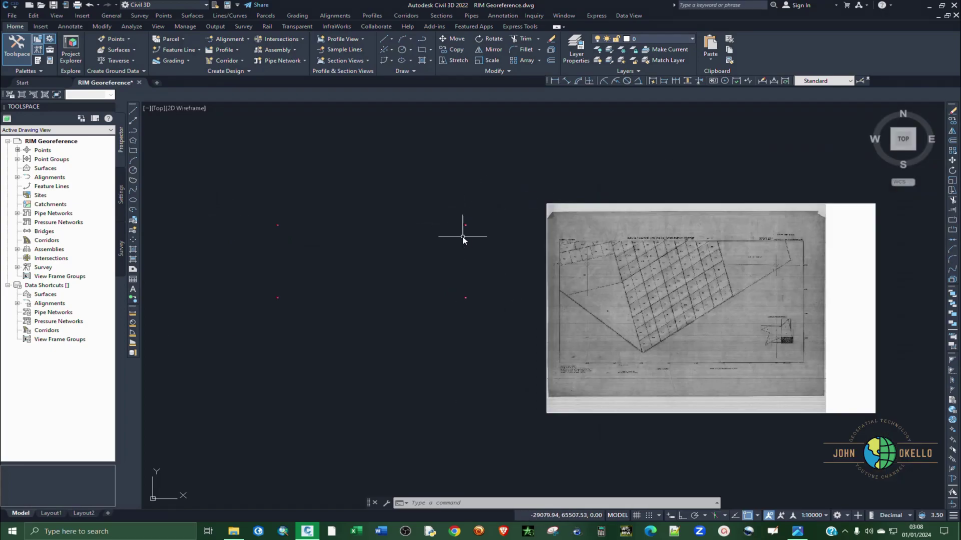
# - Start scaling the attached map image, using the circled grid intersection above parcel 976 as the base point
pyautogui.click(853, 440)
pyautogui.click(821, 382)
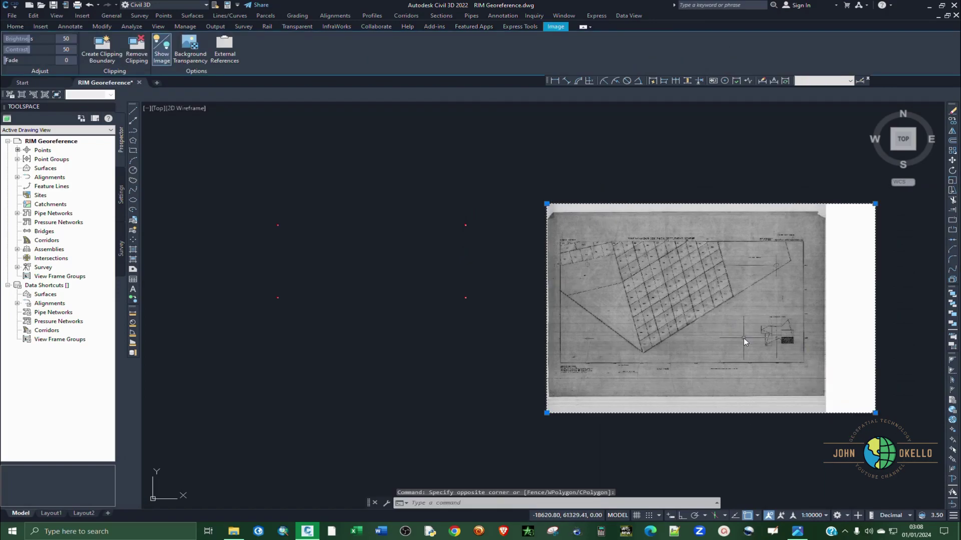
pyautogui.write('SC')
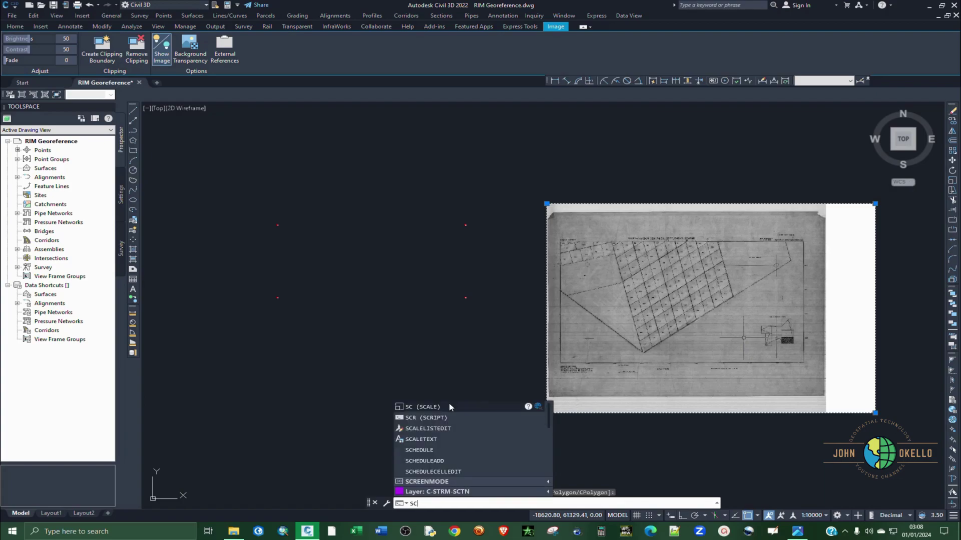
pyautogui.click(425, 408)
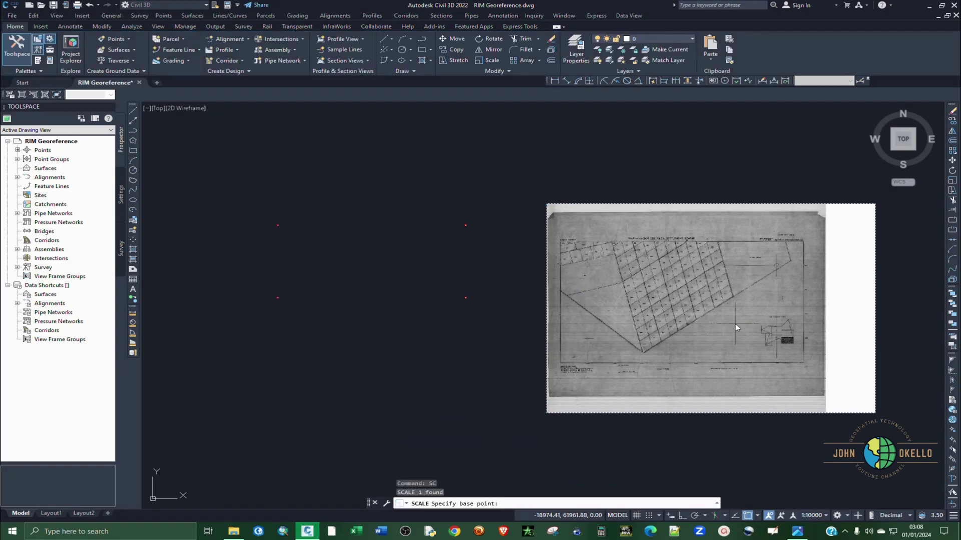
pyautogui.scroll(6, 773, 342)
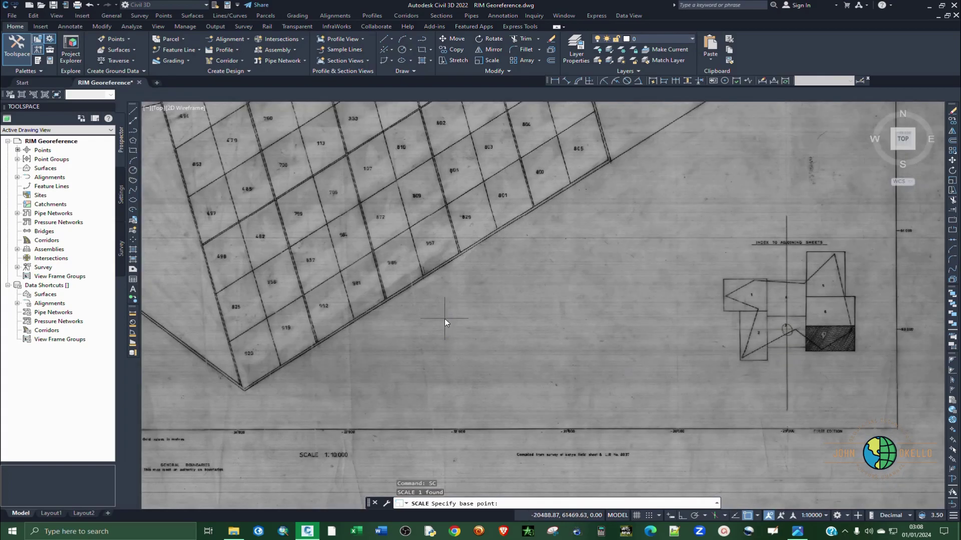
pyautogui.scroll(-2, 440, 318)
pyautogui.scroll(-2, 437, 317)
pyautogui.scroll(5, 263, 191)
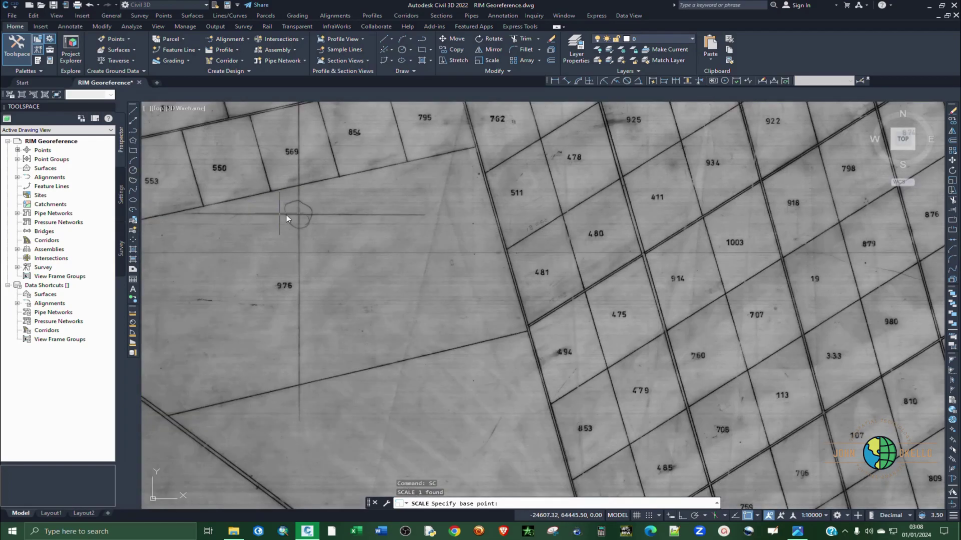
pyautogui.scroll(-5, 295, 215)
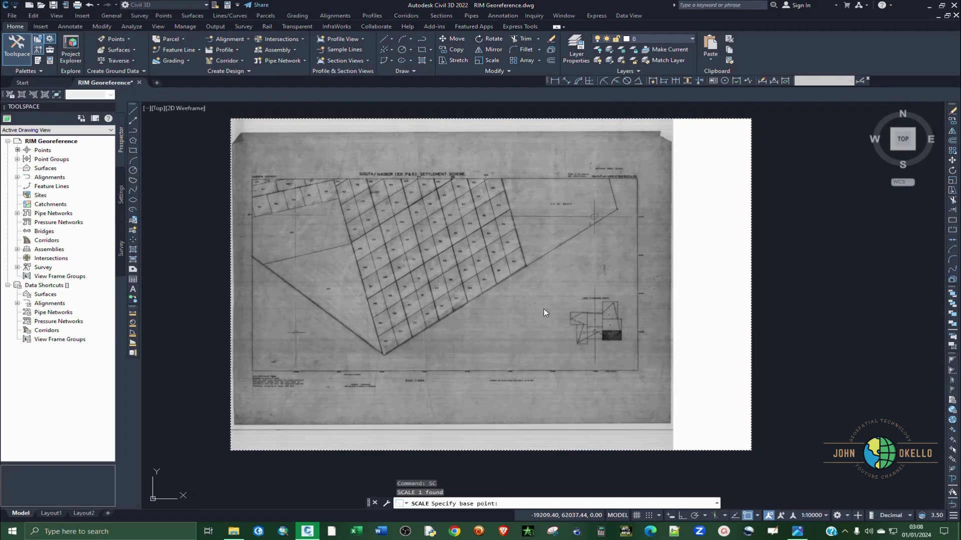
pyautogui.scroll(5, 603, 338)
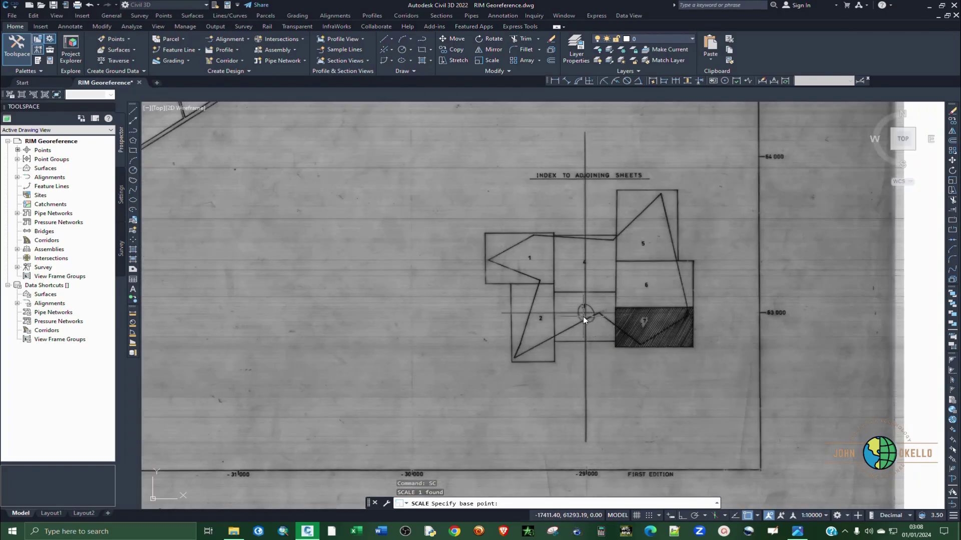
pyautogui.scroll(-5, 617, 341)
pyautogui.scroll(5, 299, 213)
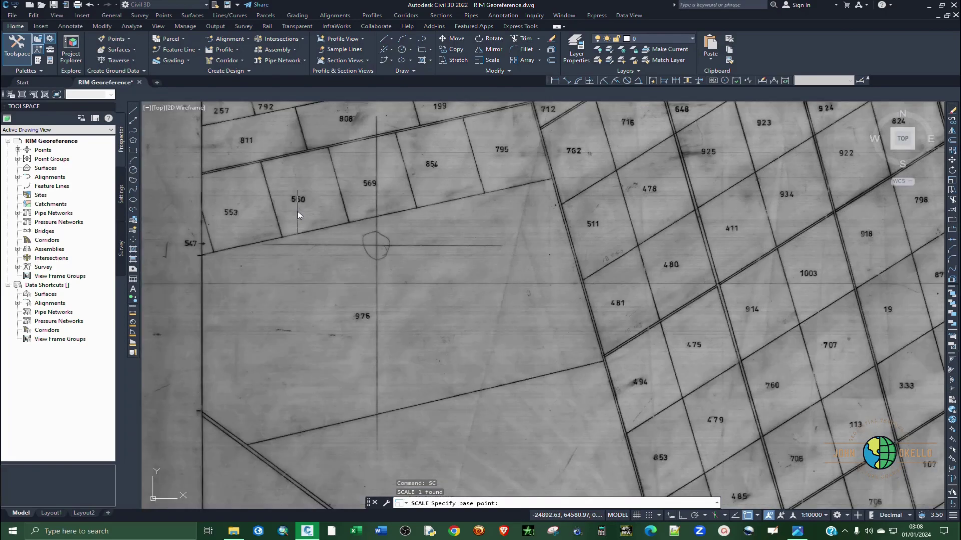
pyautogui.scroll(5, 488, 294)
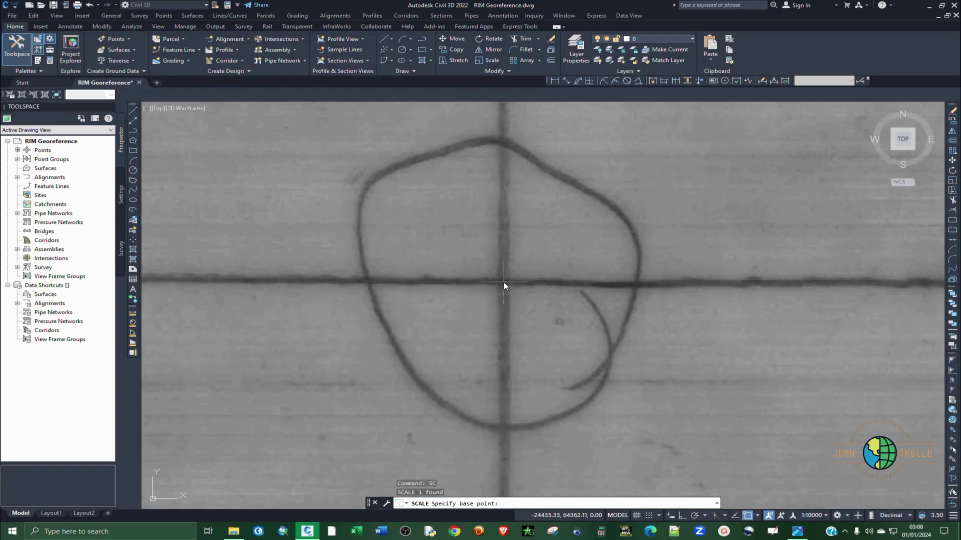
pyautogui.click(503, 282)
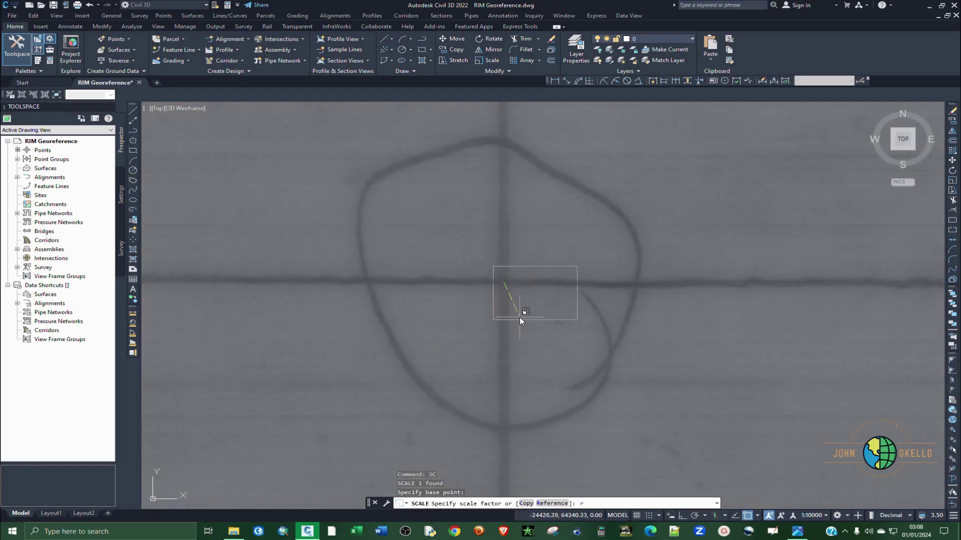
# - Define the scale's reference length from the circled intersection above parcel 976 to the one beside number 3 in the adjoining-sheets index
pyautogui.press('Return')
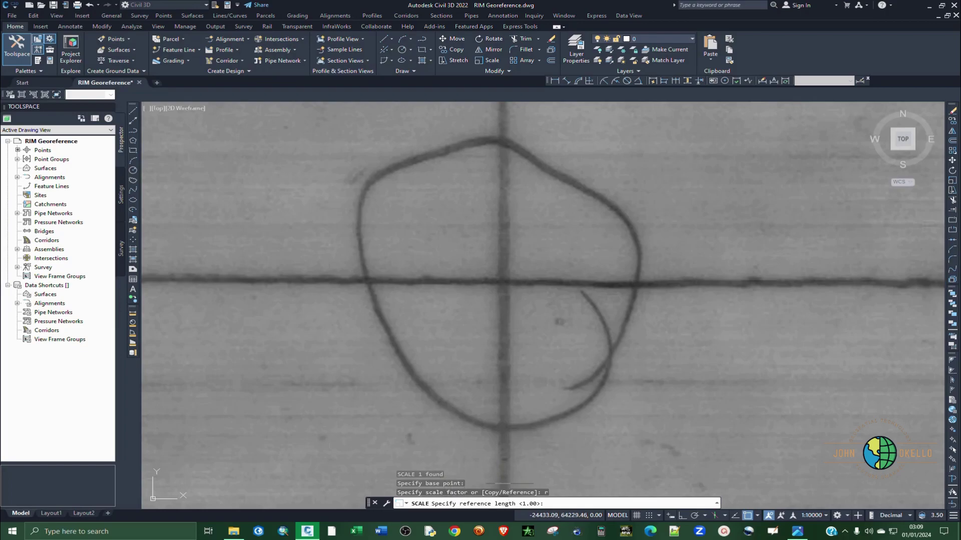
pyautogui.click(505, 282)
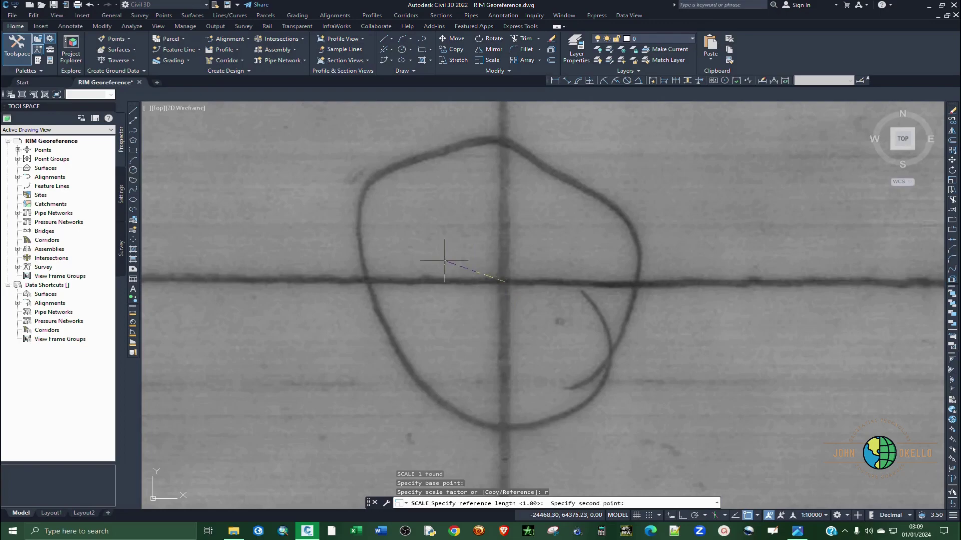
pyautogui.scroll(-8, 444, 261)
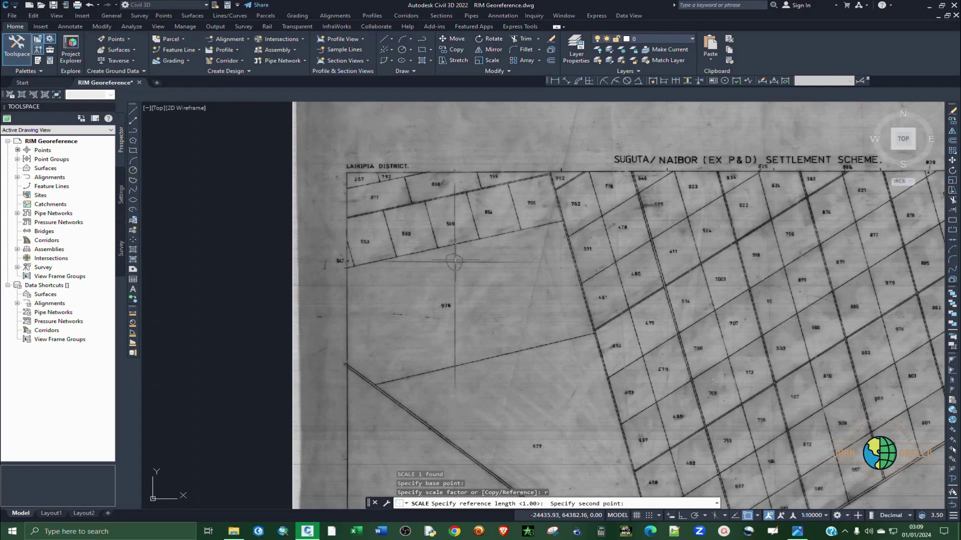
pyautogui.scroll(-4, 550, 275)
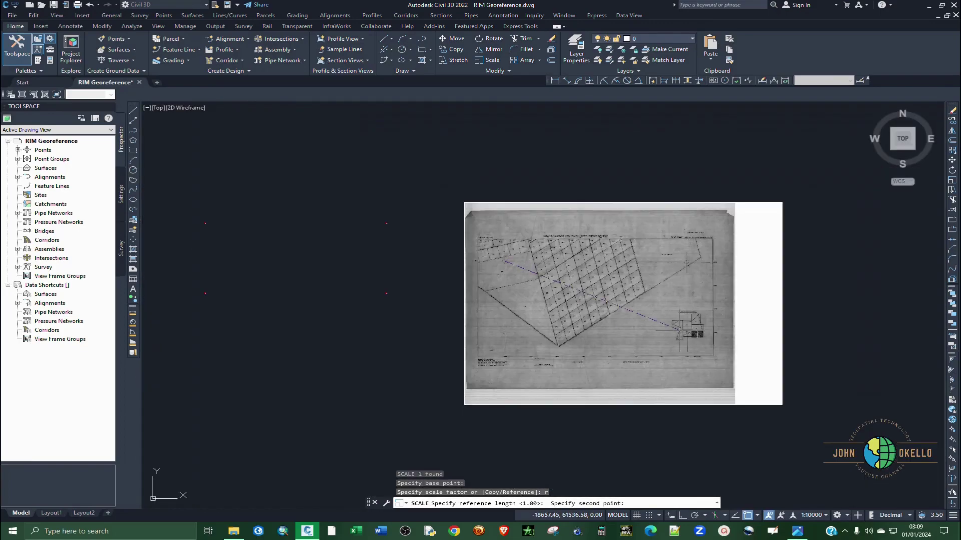
pyautogui.scroll(7, 707, 336)
pyautogui.scroll(10, 626, 305)
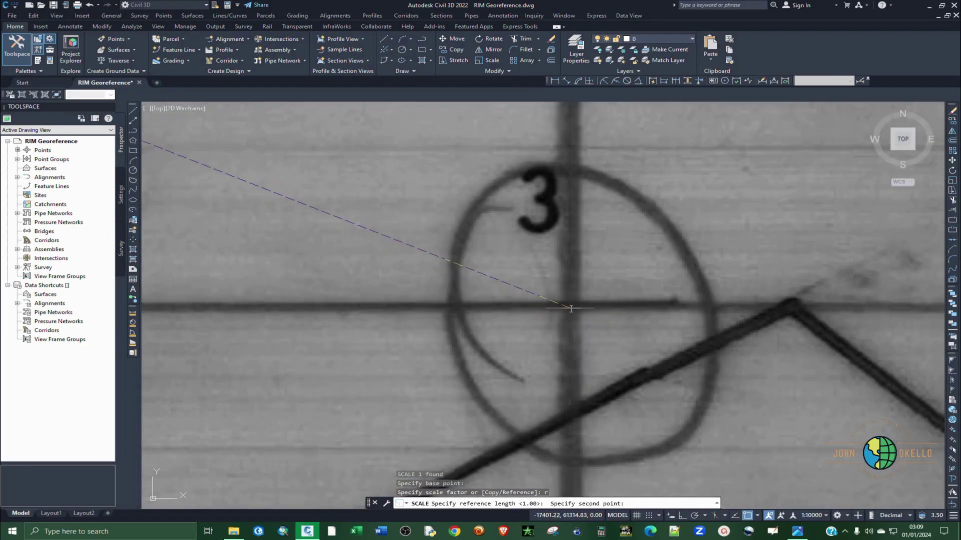
pyautogui.scroll(2, 571, 306)
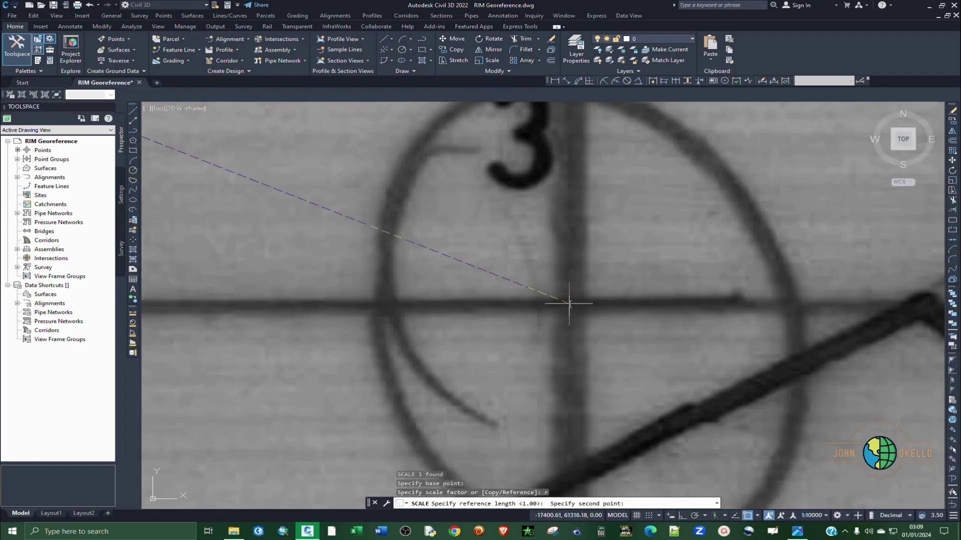
pyautogui.click(569, 304)
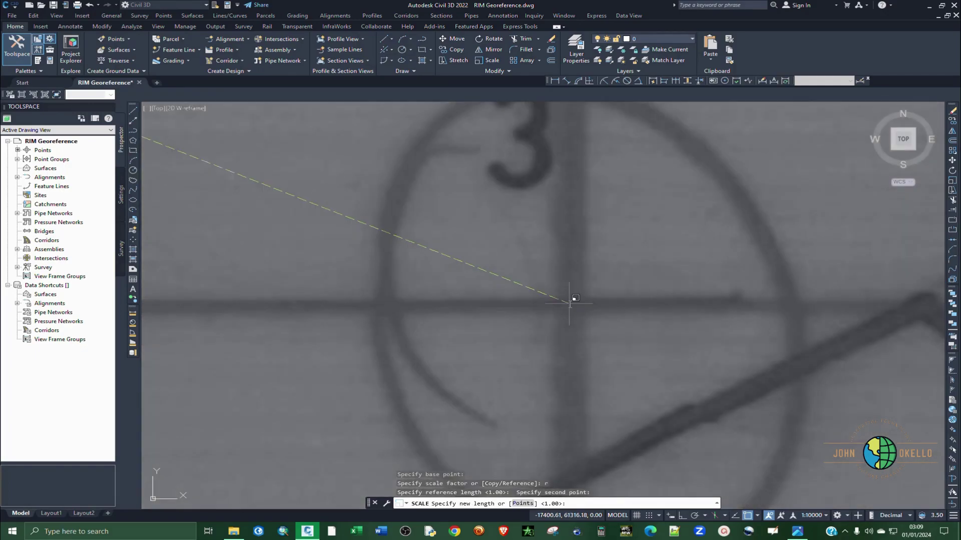
# - Specify the scale's new length by points, with control point A as the first point
pyautogui.click(521, 504)
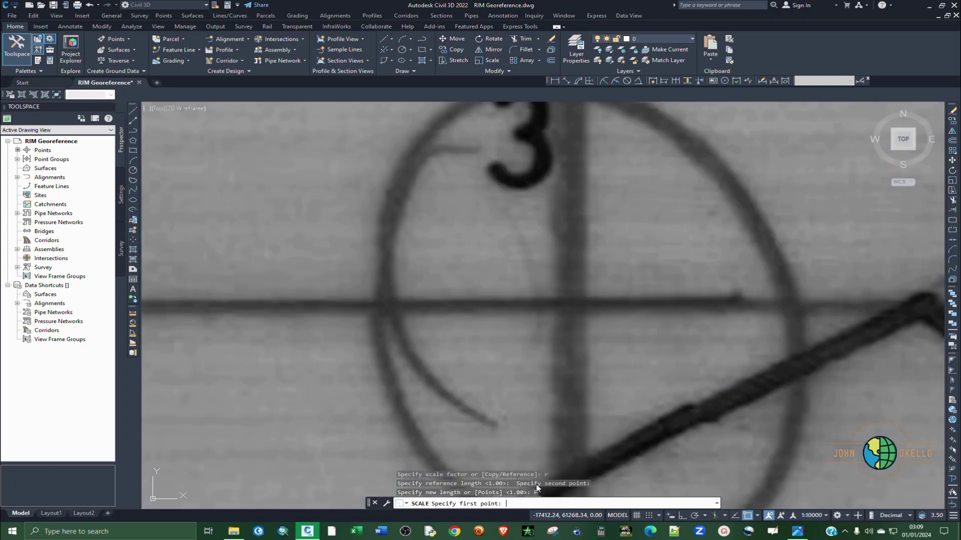
pyautogui.scroll(-10, 631, 386)
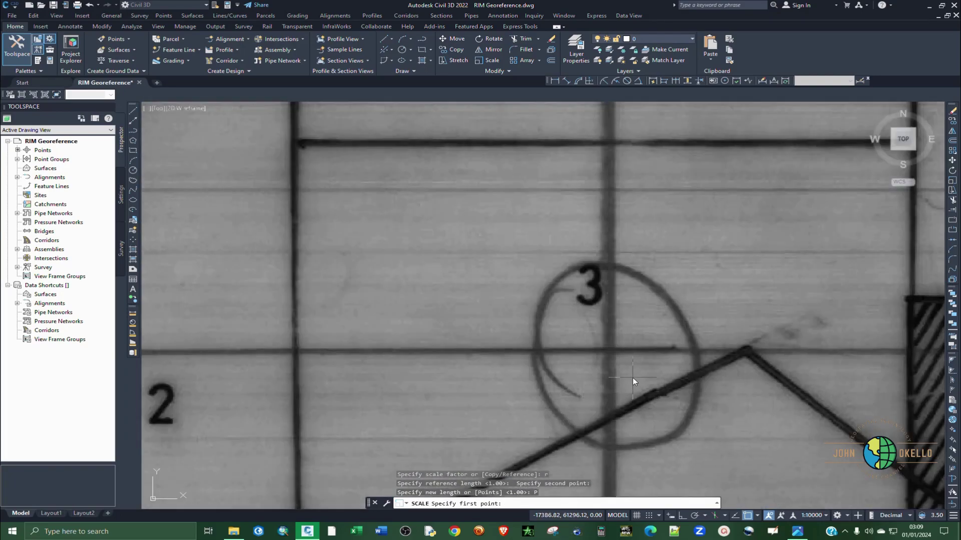
pyautogui.scroll(-8, 632, 378)
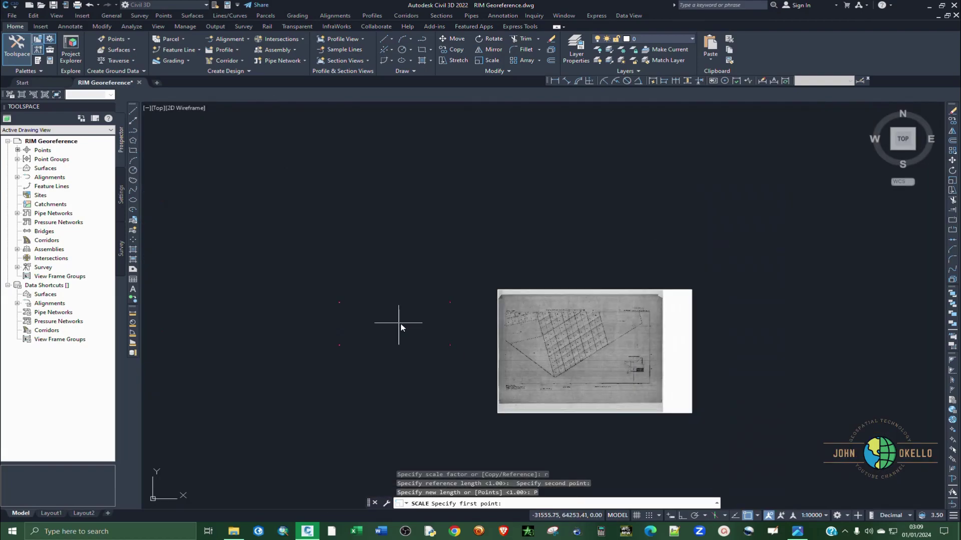
pyautogui.scroll(2, 334, 306)
pyautogui.scroll(6, 335, 306)
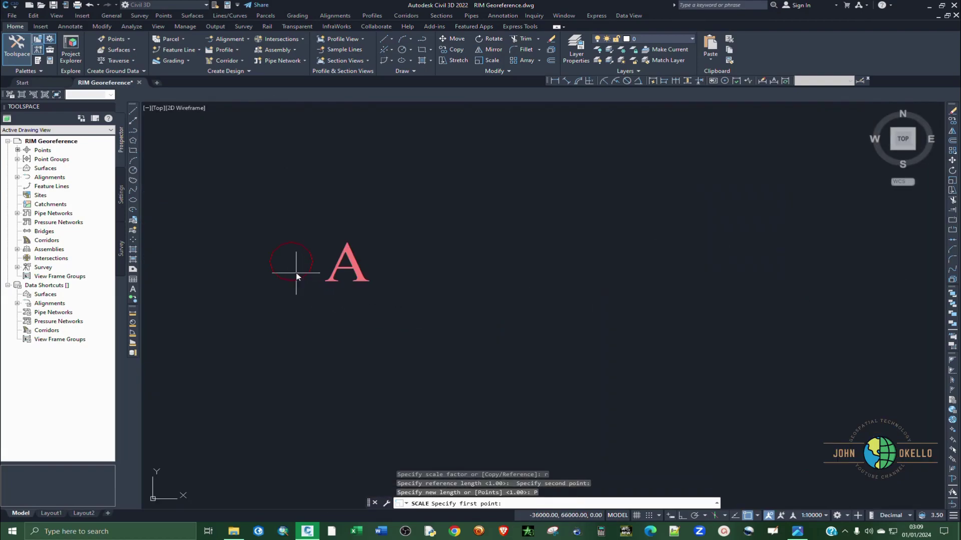
pyautogui.scroll(-8, 321, 283)
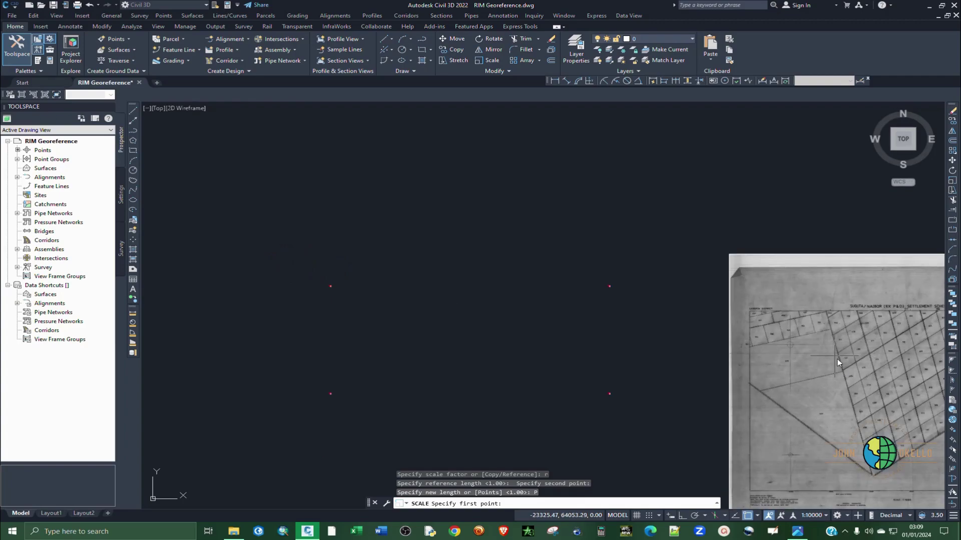
pyautogui.scroll(8, 841, 358)
pyautogui.scroll(-7, 602, 307)
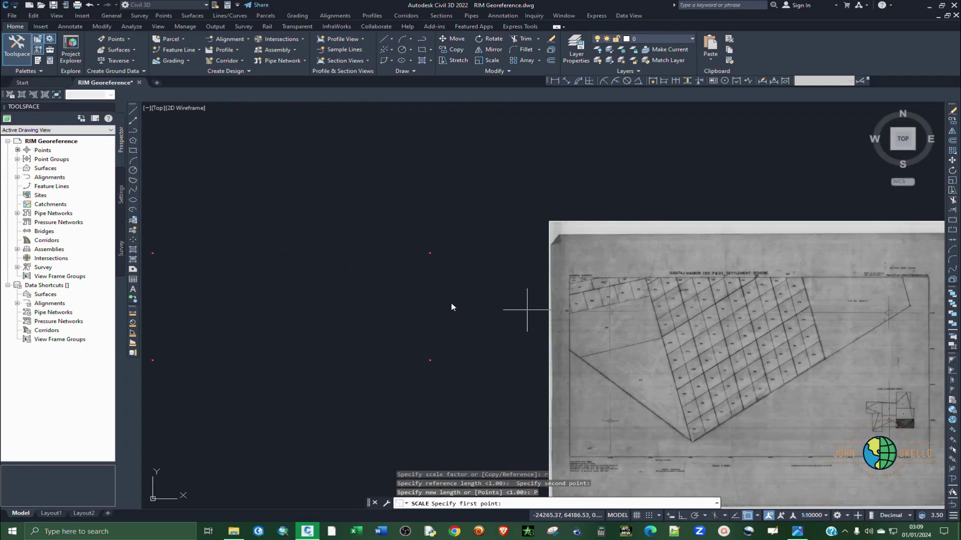
pyautogui.scroll(-3, 443, 282)
pyautogui.scroll(8, 371, 253)
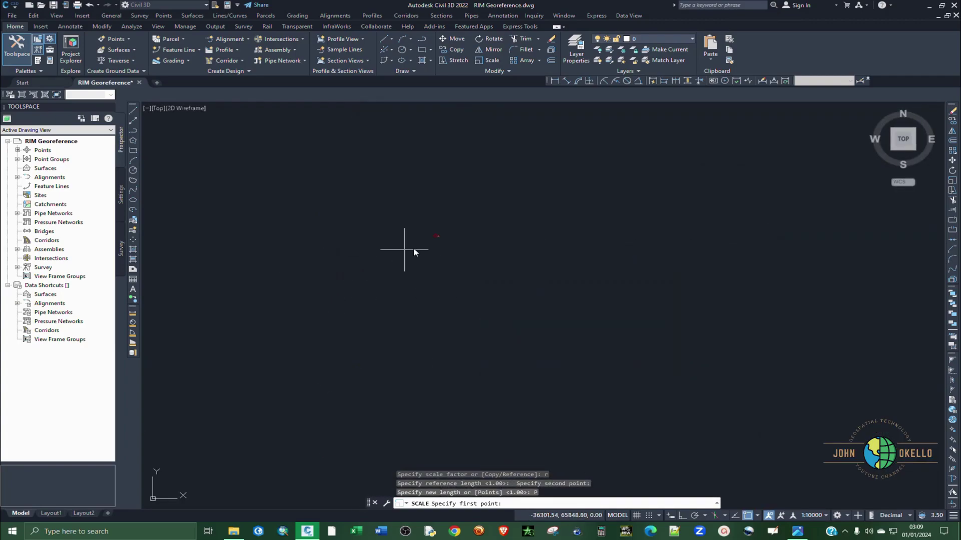
pyautogui.scroll(2, 440, 241)
pyautogui.click(426, 221)
# - Complete the map image's scaling by setting control point C as the second point of the new length
pyautogui.scroll(-5, 421, 222)
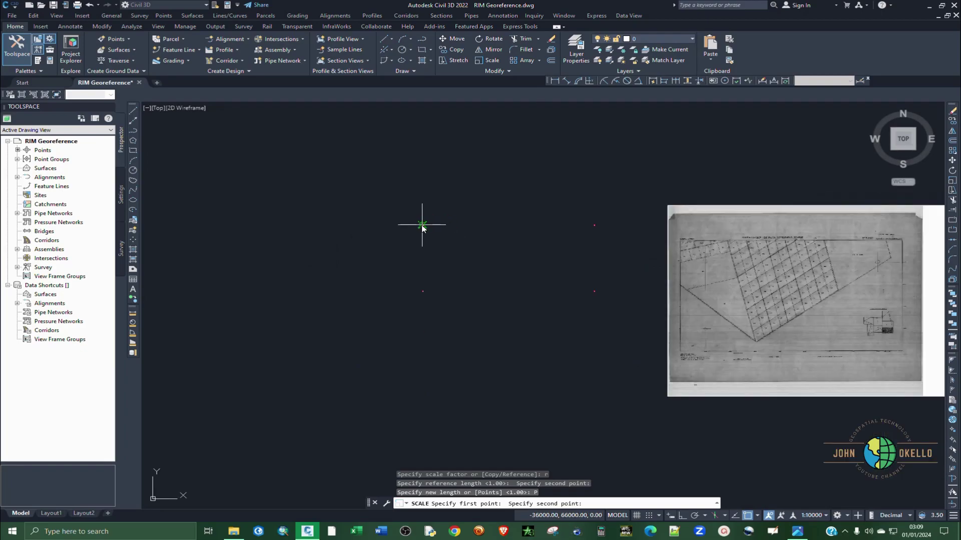
pyautogui.scroll(-2, 622, 357)
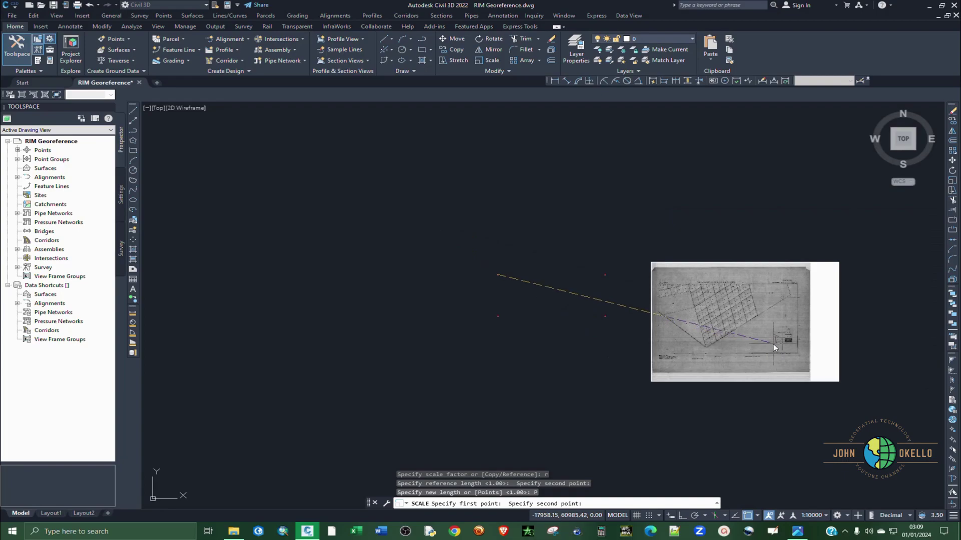
pyautogui.scroll(5, 661, 342)
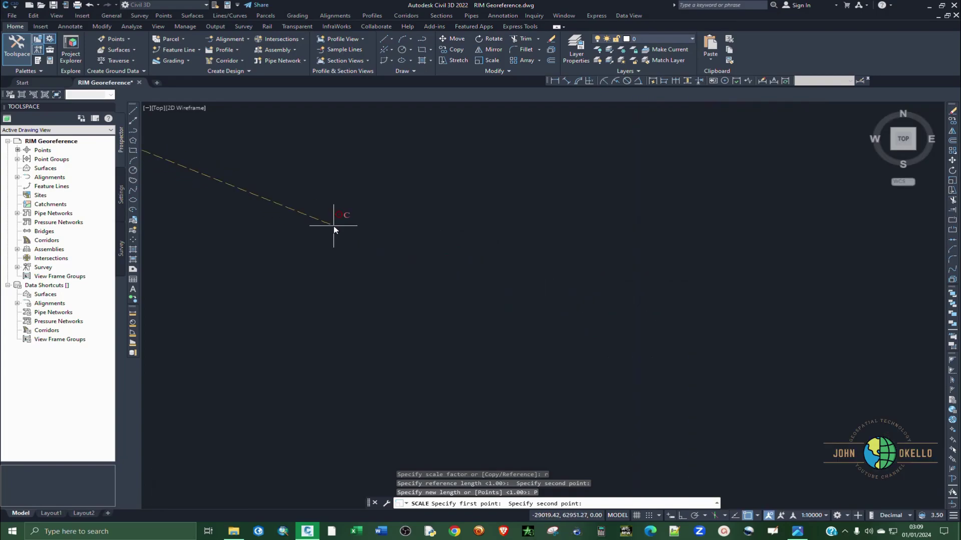
pyautogui.scroll(-4, 310, 257)
pyautogui.scroll(4, 781, 316)
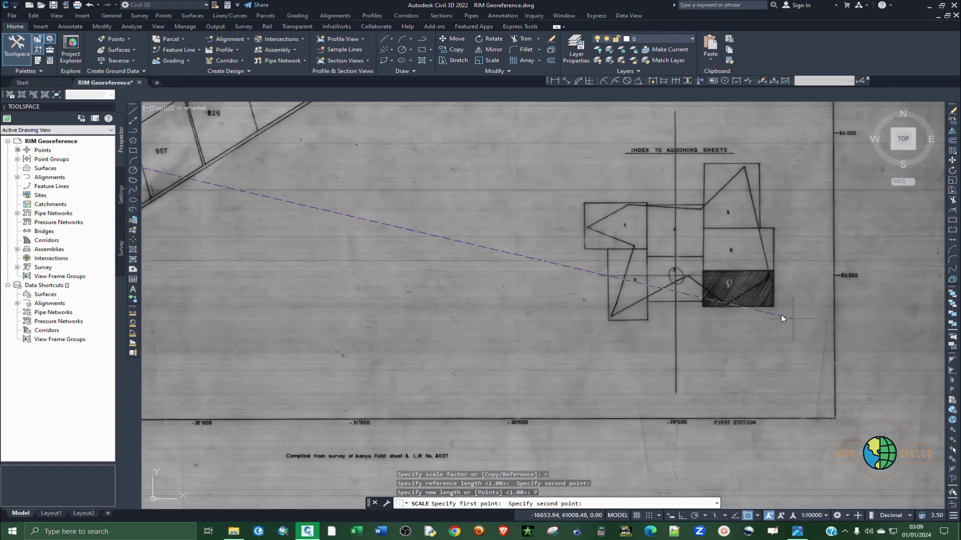
pyautogui.scroll(2, 717, 310)
pyautogui.scroll(3, 655, 253)
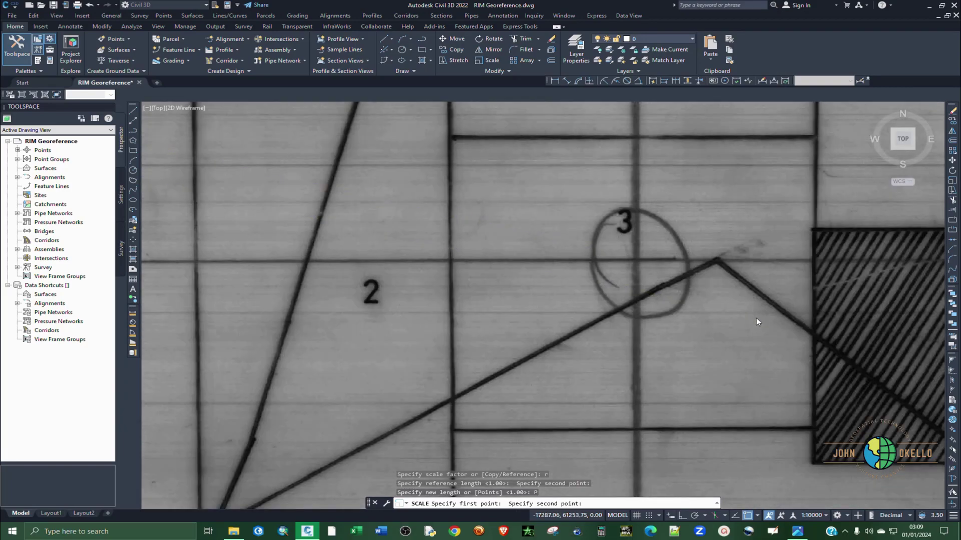
pyautogui.scroll(-8, 756, 317)
pyautogui.scroll(8, 622, 279)
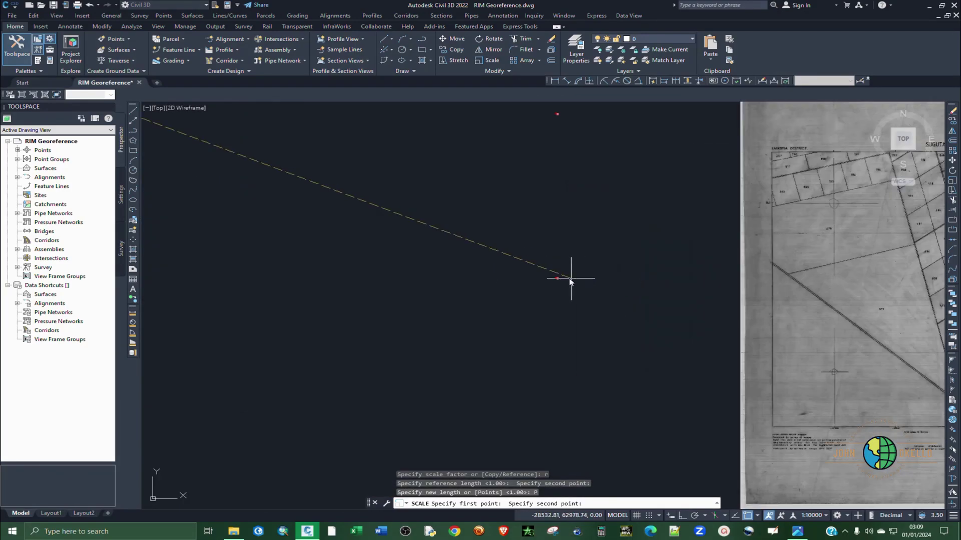
pyautogui.click(600, 272)
pyautogui.scroll(5, 532, 303)
pyautogui.scroll(-10, 506, 317)
pyautogui.scroll(-5, 505, 318)
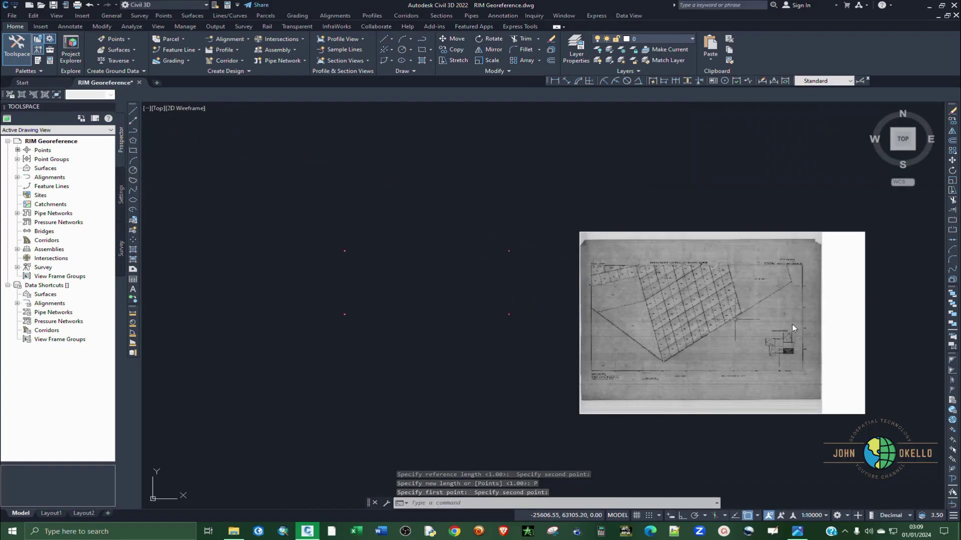
# - Examine the scaled map image and its circled grid intersections against the four control points
pyautogui.click(846, 425)
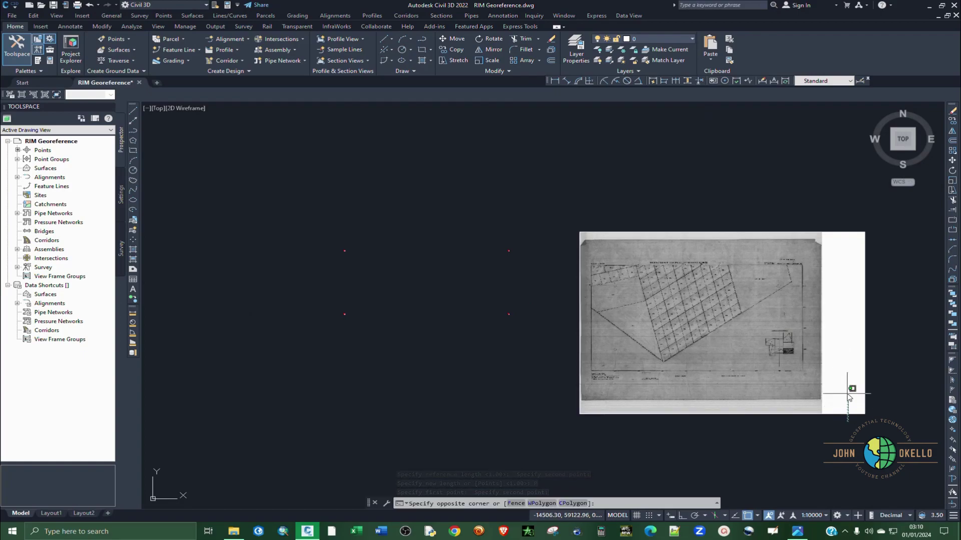
pyautogui.click(809, 399)
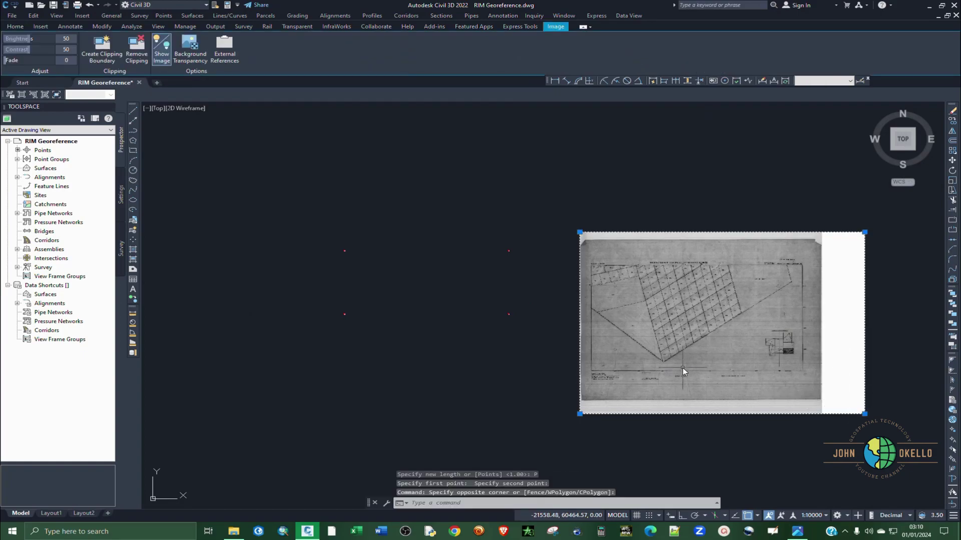
pyautogui.press('Escape')
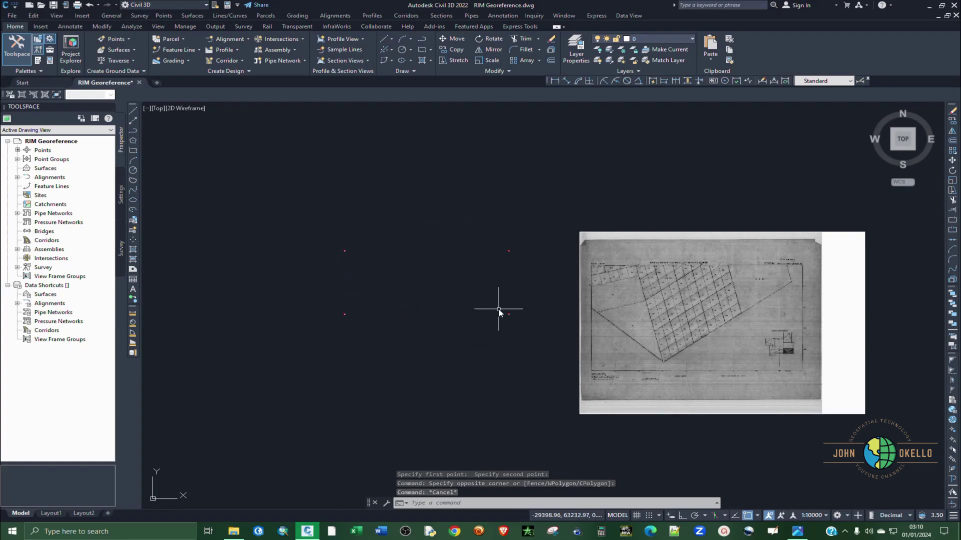
pyautogui.scroll(1, 528, 310)
pyautogui.scroll(-1, 410, 290)
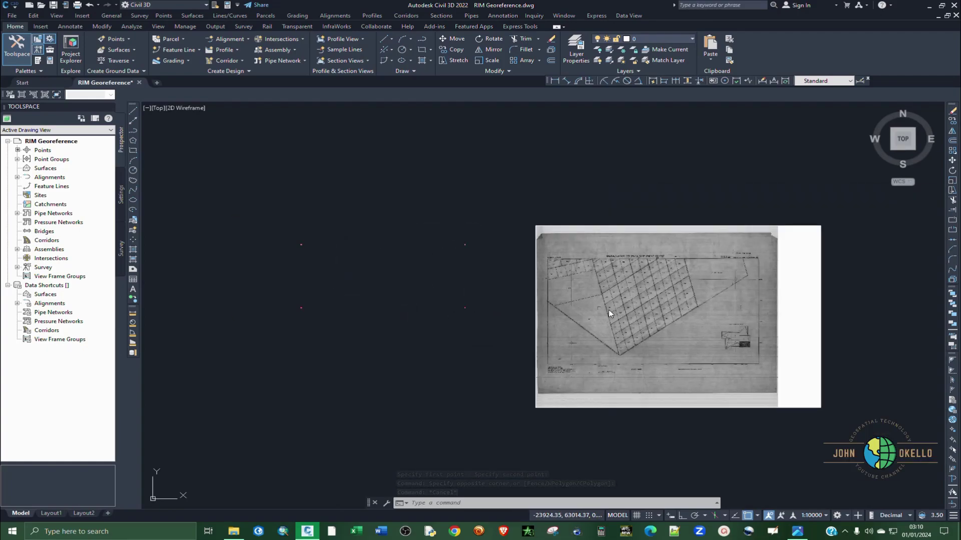
pyautogui.scroll(2, 731, 335)
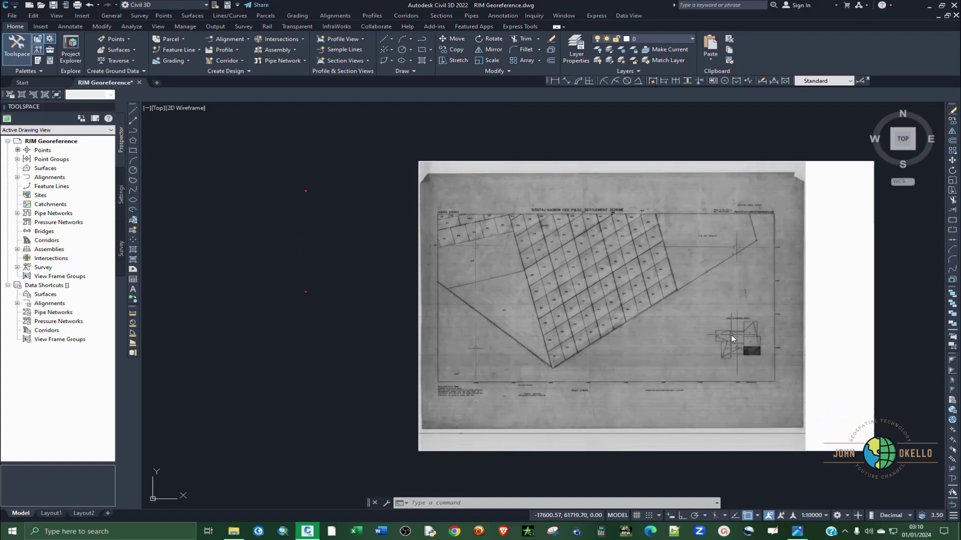
pyautogui.scroll(2, 481, 250)
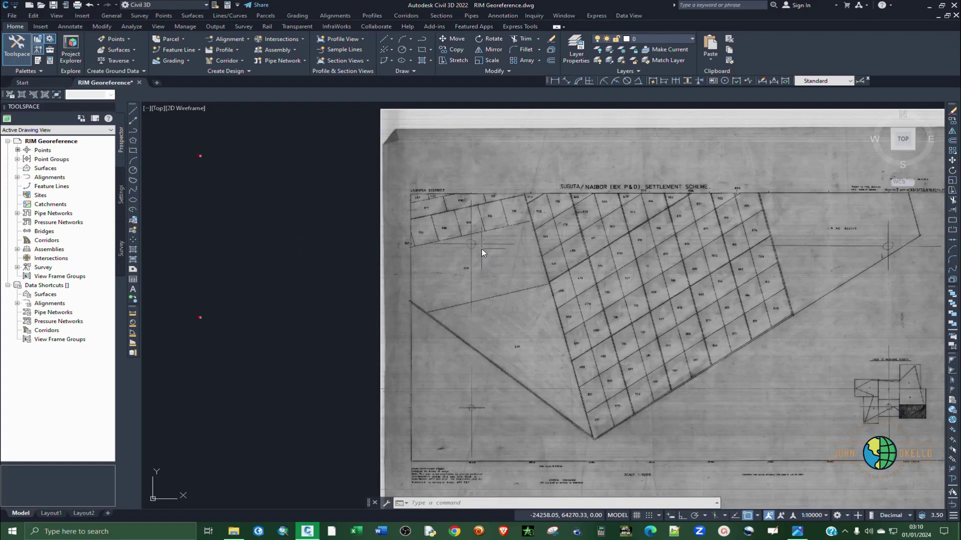
pyautogui.scroll(-3, 468, 239)
pyautogui.scroll(7, 638, 319)
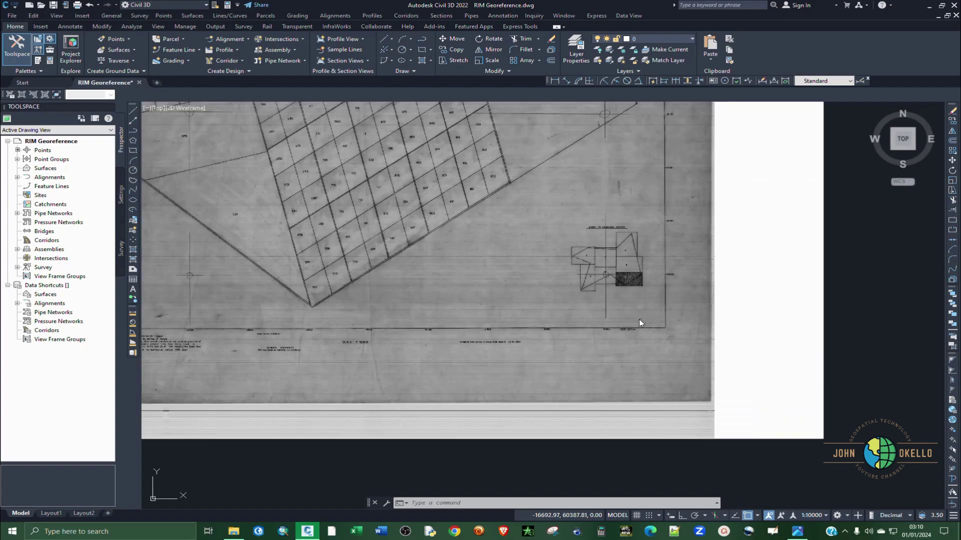
pyautogui.scroll(-8, 655, 359)
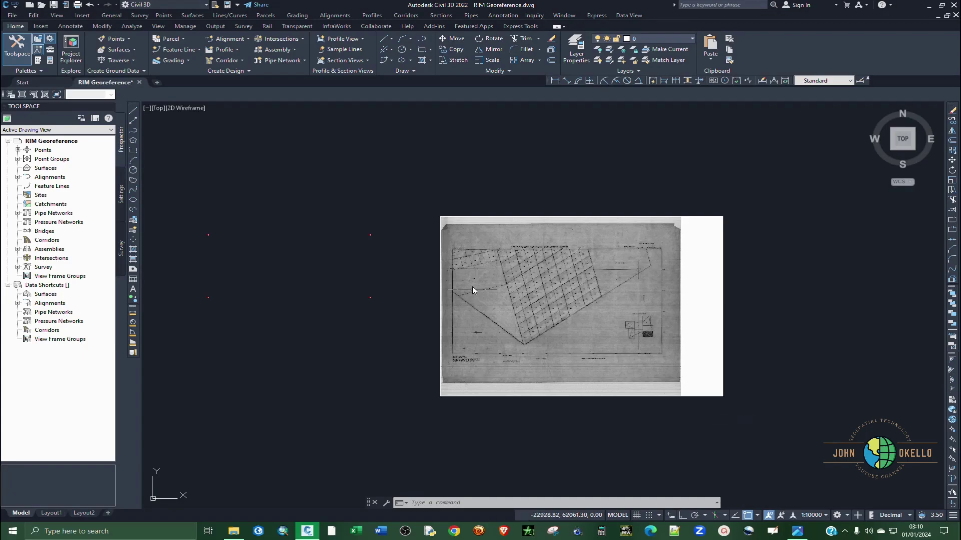
# - Start rotating the scaled map image, using the circled grid intersection above parcel 976 as the base point
pyautogui.click(727, 412)
pyautogui.click(635, 354)
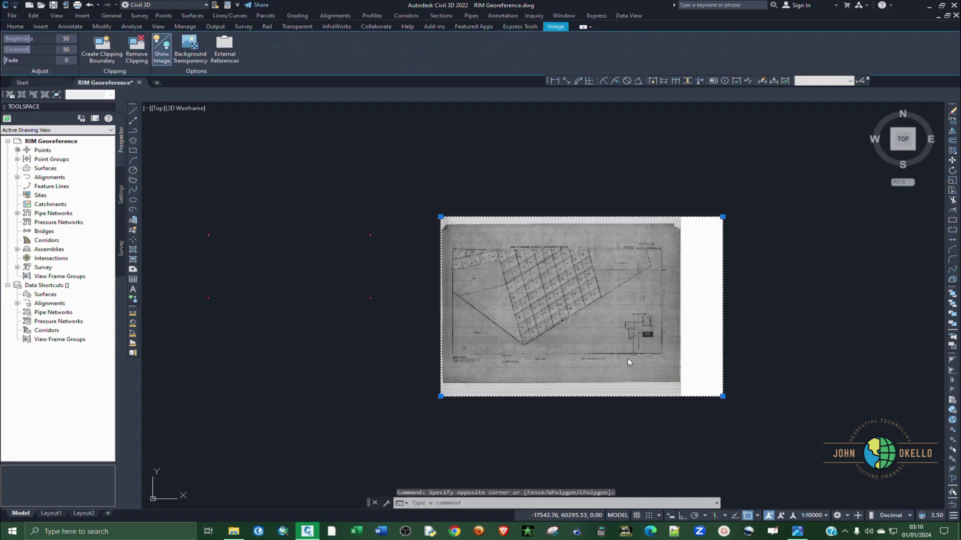
pyautogui.scroll(4, 496, 266)
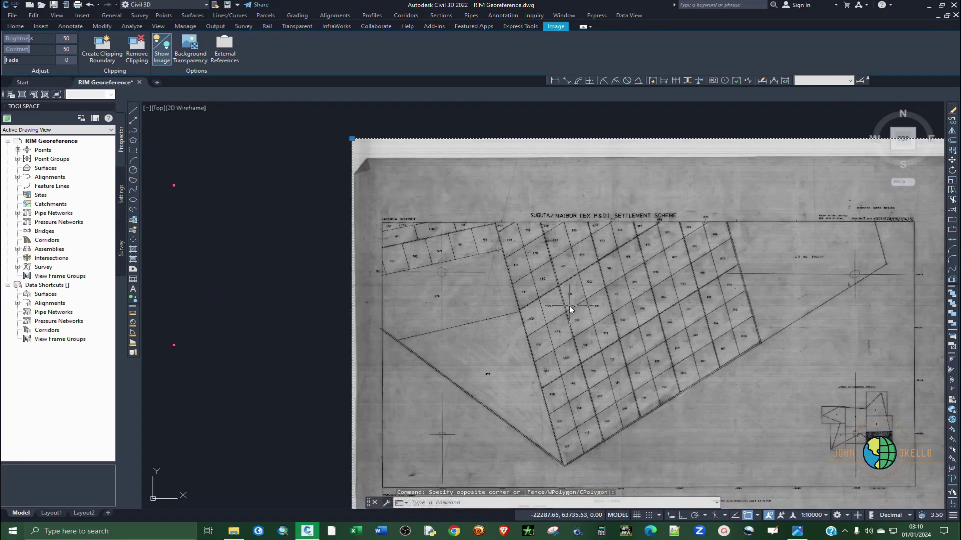
pyautogui.write('RO')
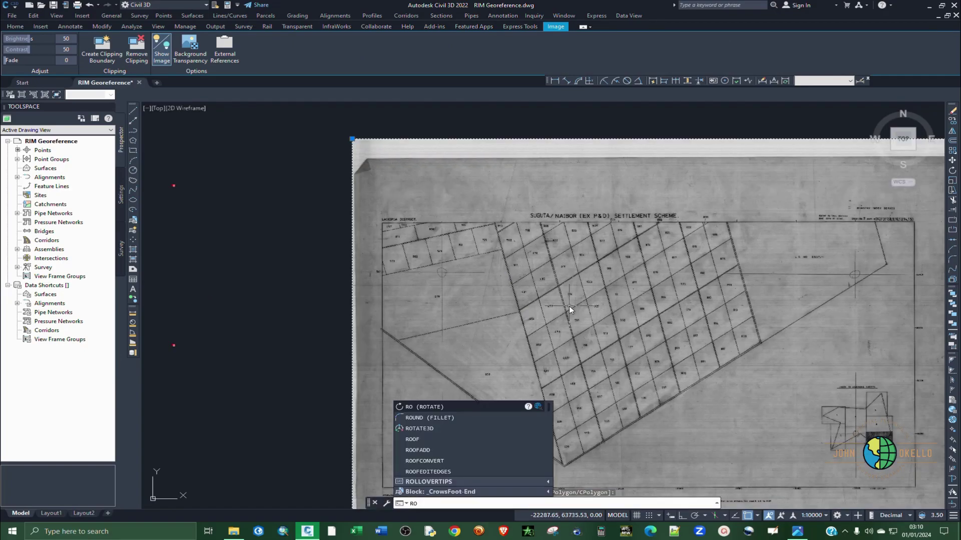
pyautogui.press('Return')
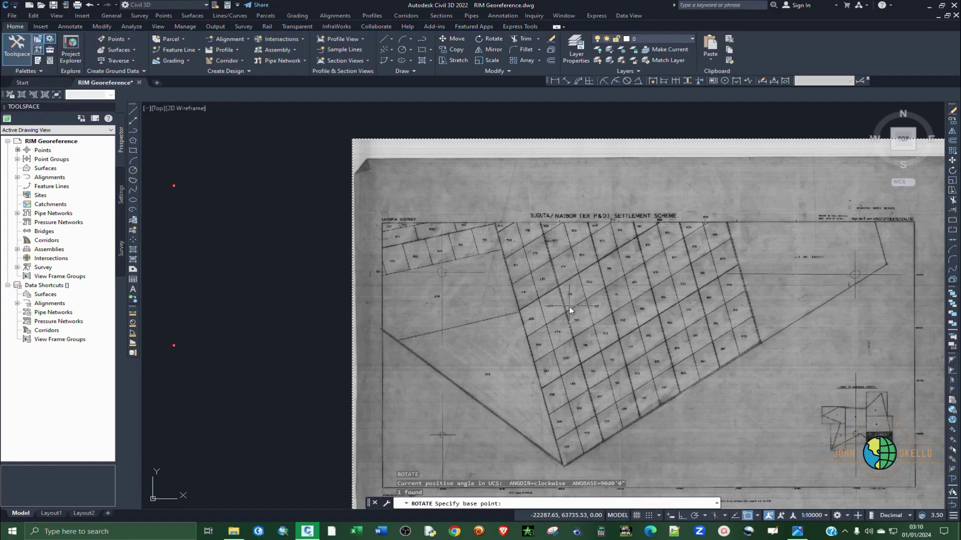
pyautogui.scroll(10, 440, 269)
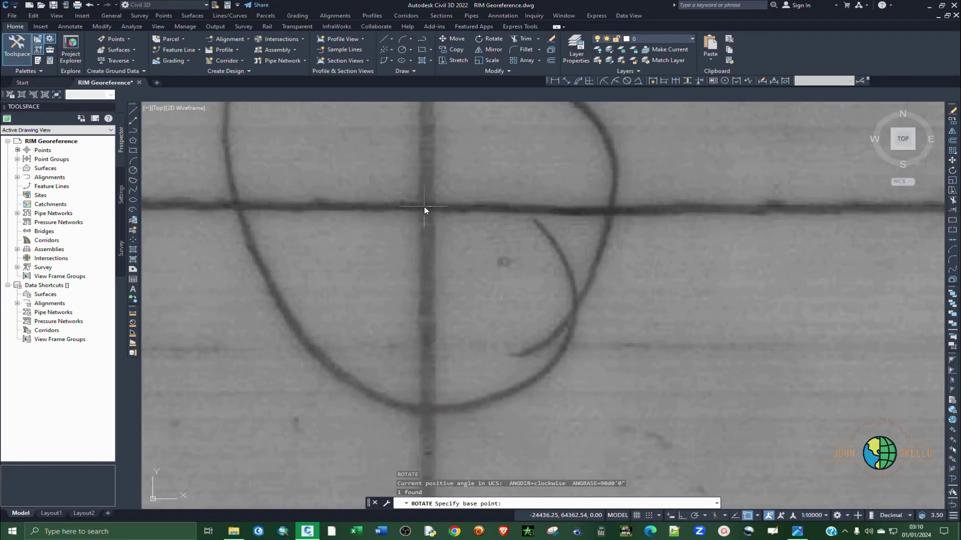
pyautogui.click(426, 210)
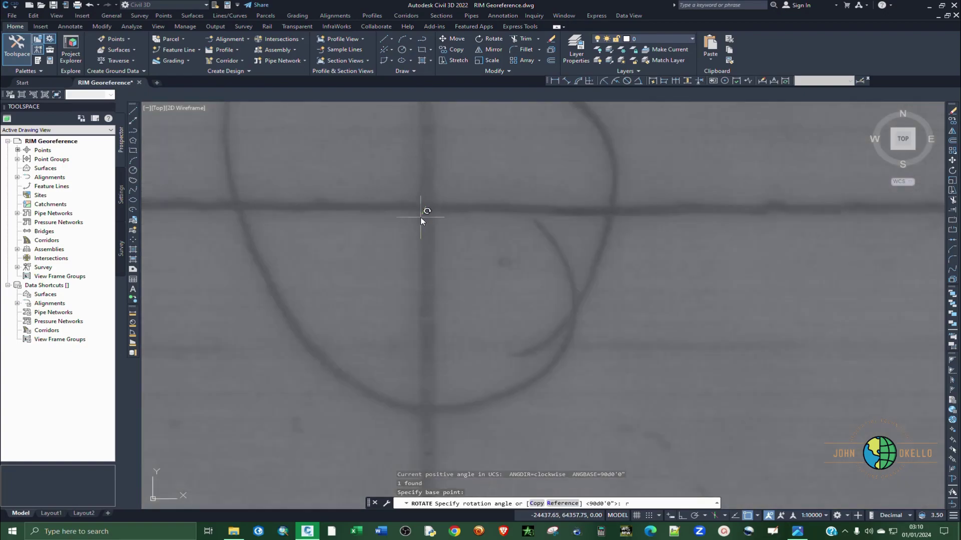
# - Define the rotation's reference angle from the circled grid intersection above parcel 976 to the circled intersection in box 3 of the sheet index diagram
pyautogui.press('Return')
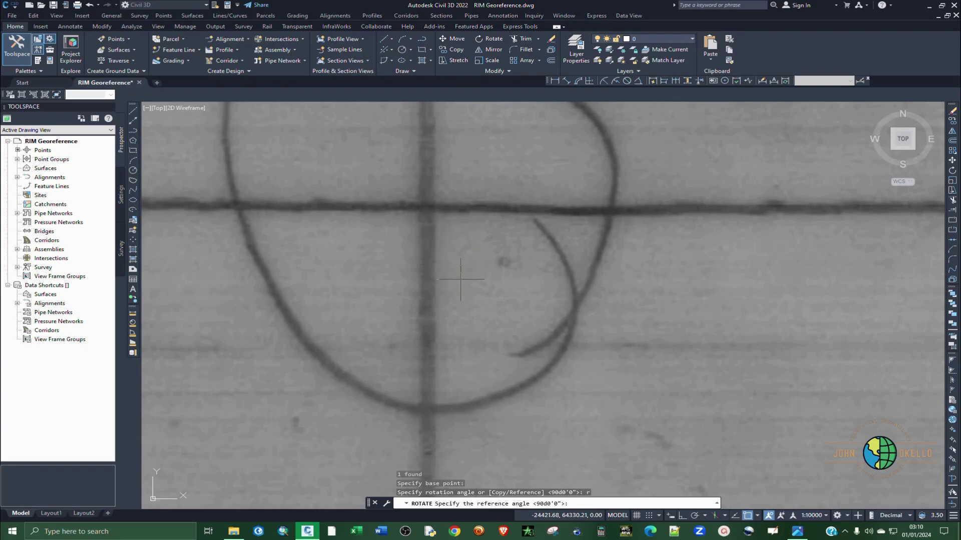
pyautogui.click(425, 207)
pyautogui.scroll(3, 401, 208)
pyautogui.scroll(-7, 407, 211)
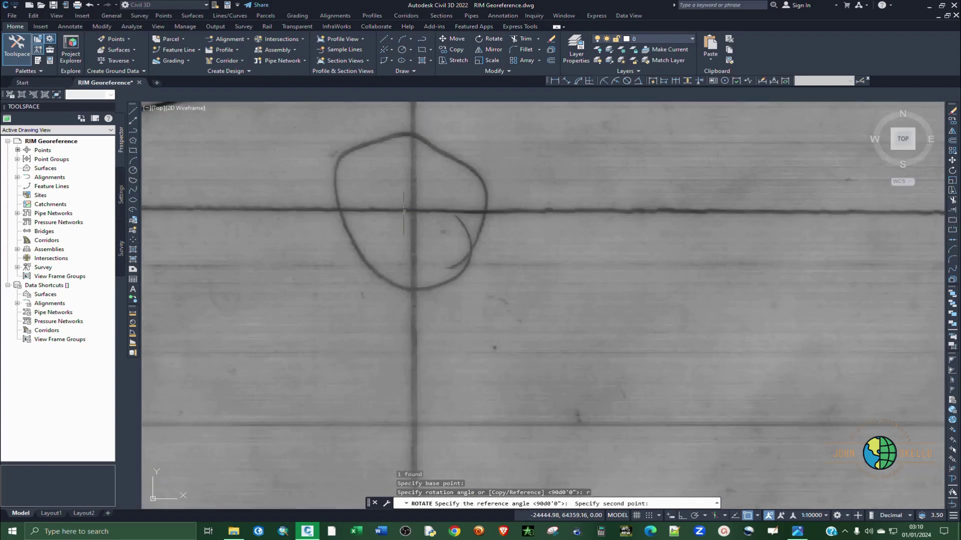
pyautogui.scroll(-5, 406, 212)
pyautogui.scroll(2, 412, 219)
pyautogui.scroll(-8, 425, 218)
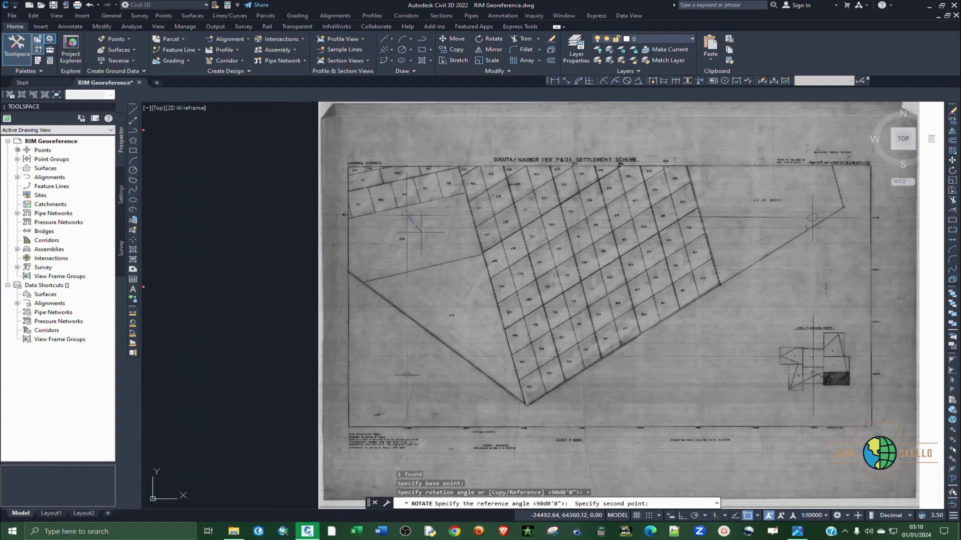
pyautogui.scroll(-2, 493, 231)
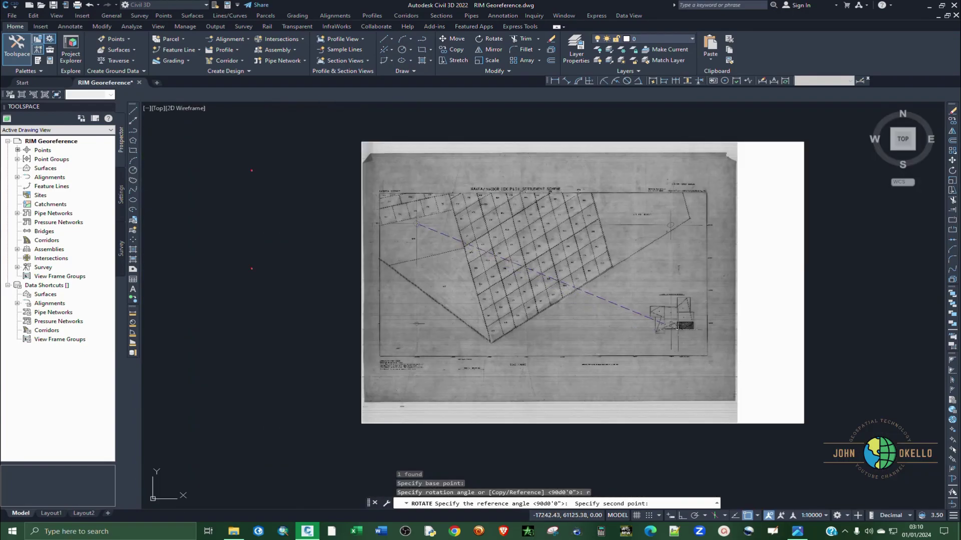
pyautogui.scroll(8, 692, 328)
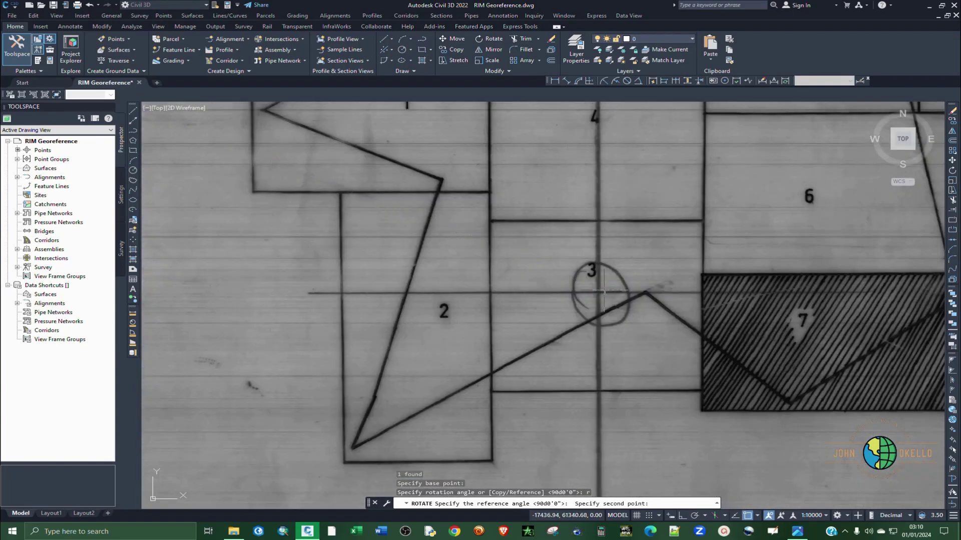
pyautogui.scroll(5, 597, 288)
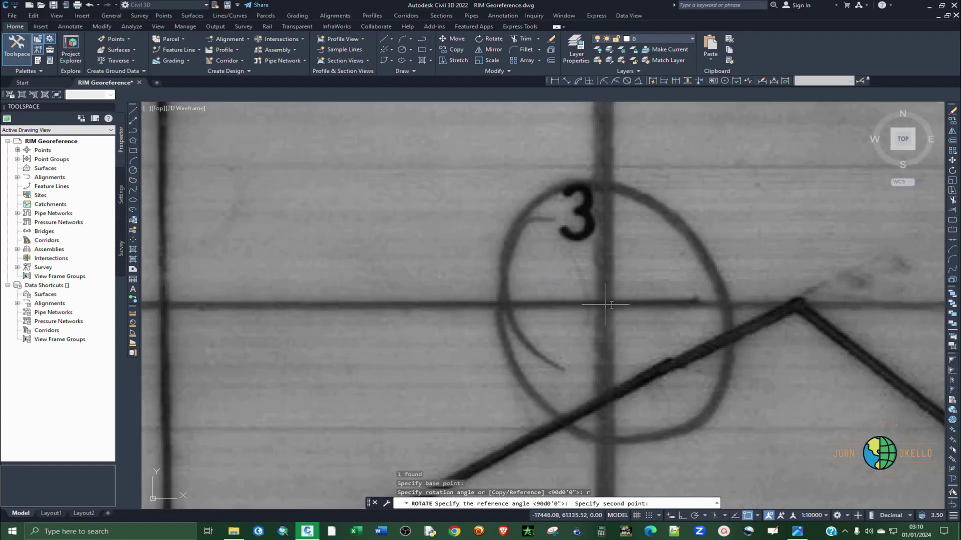
pyautogui.scroll(2, 605, 305)
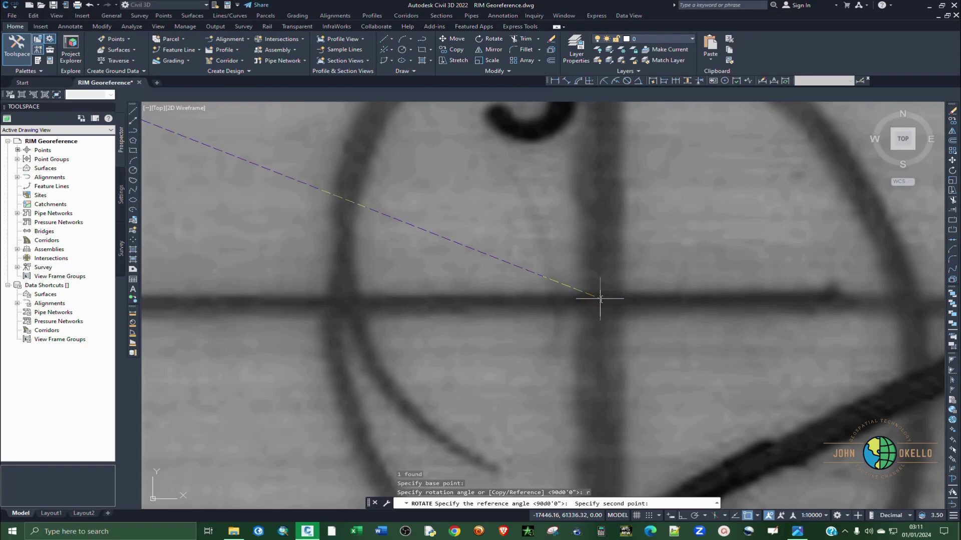
pyautogui.click(599, 298)
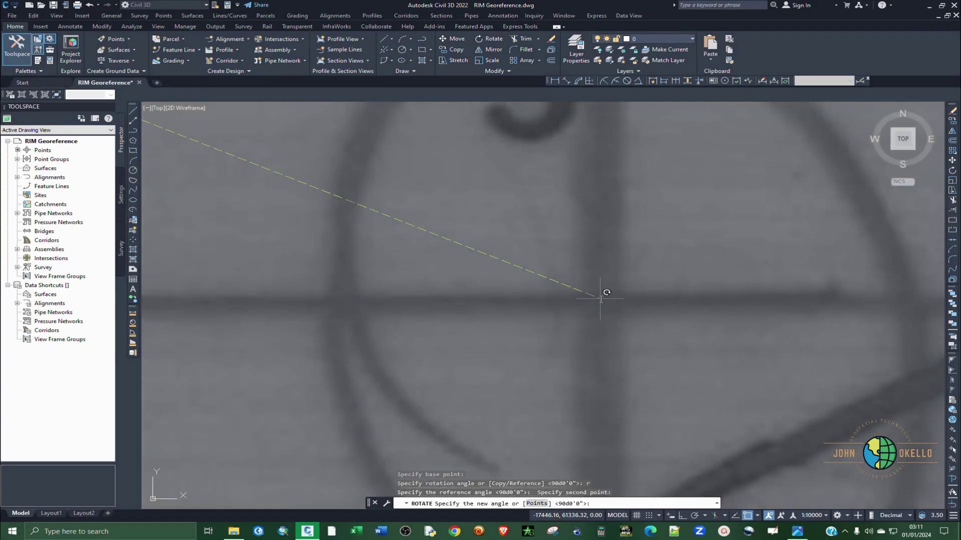
# - Specify the rotation's new angle by points, with control point A as the first point
pyautogui.write('p')
pyautogui.press('Return')
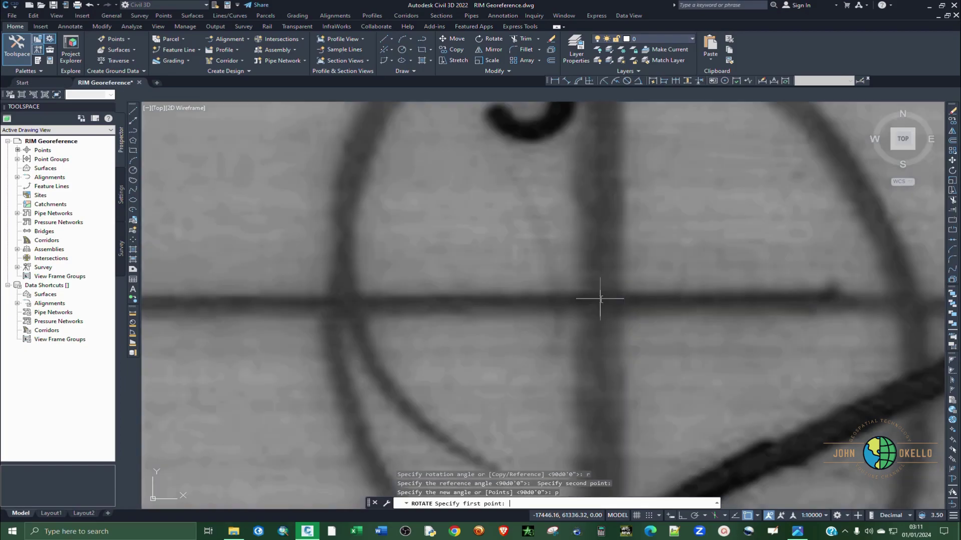
pyautogui.scroll(3, 625, 301)
pyautogui.scroll(-5, 631, 305)
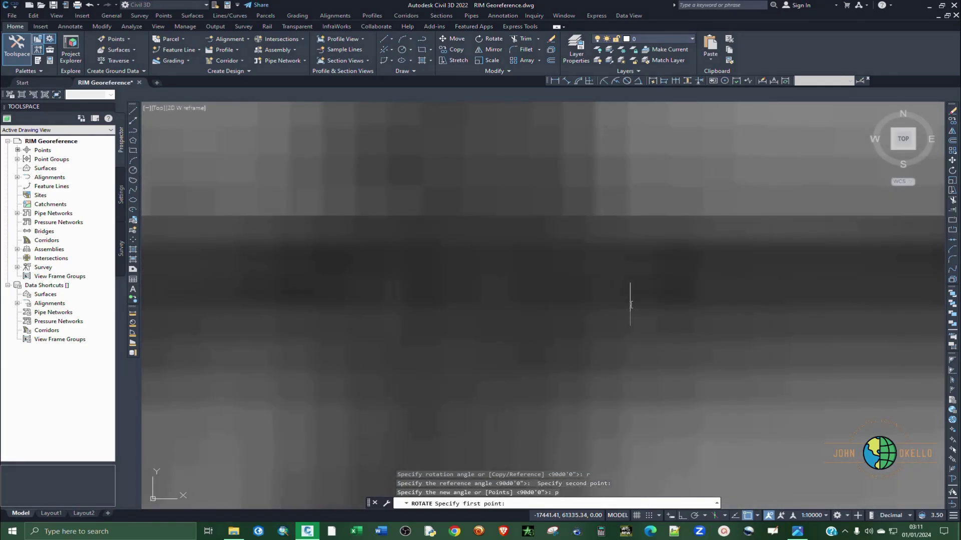
pyautogui.scroll(-8, 630, 304)
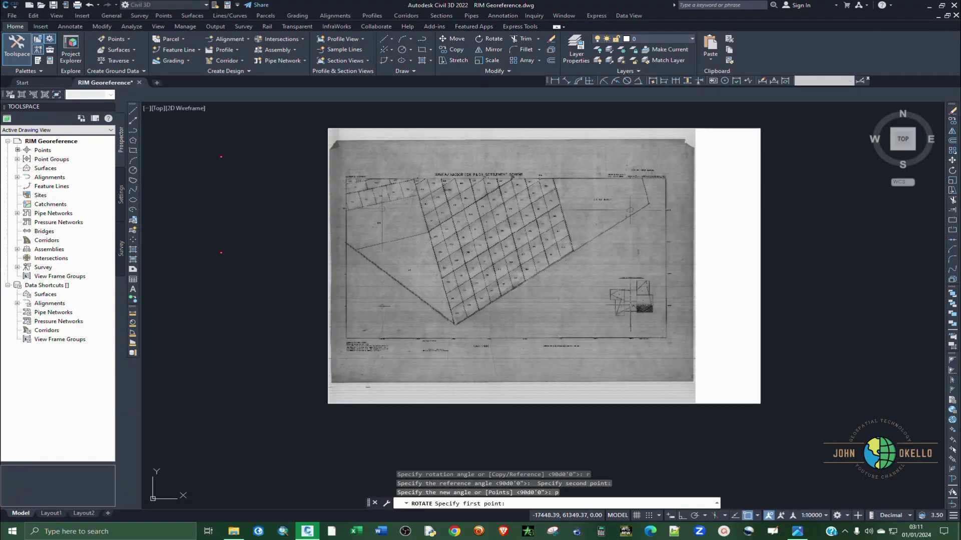
pyautogui.scroll(-5, 631, 305)
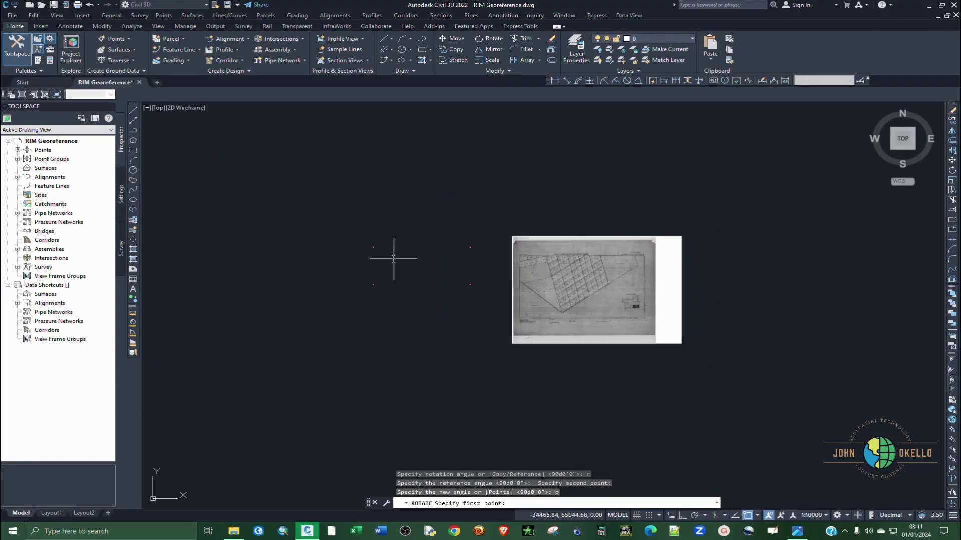
pyautogui.scroll(6, 377, 251)
pyautogui.scroll(3, 320, 222)
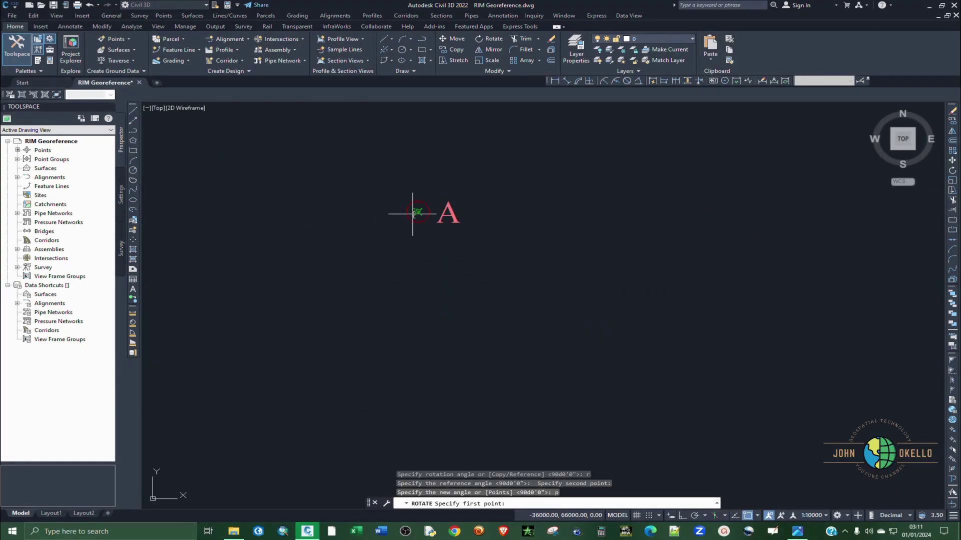
pyautogui.click(417, 212)
# - Complete the map image's rotation by setting control point C as the second point of the new angle
pyautogui.scroll(2, 362, 215)
pyautogui.scroll(-5, 360, 214)
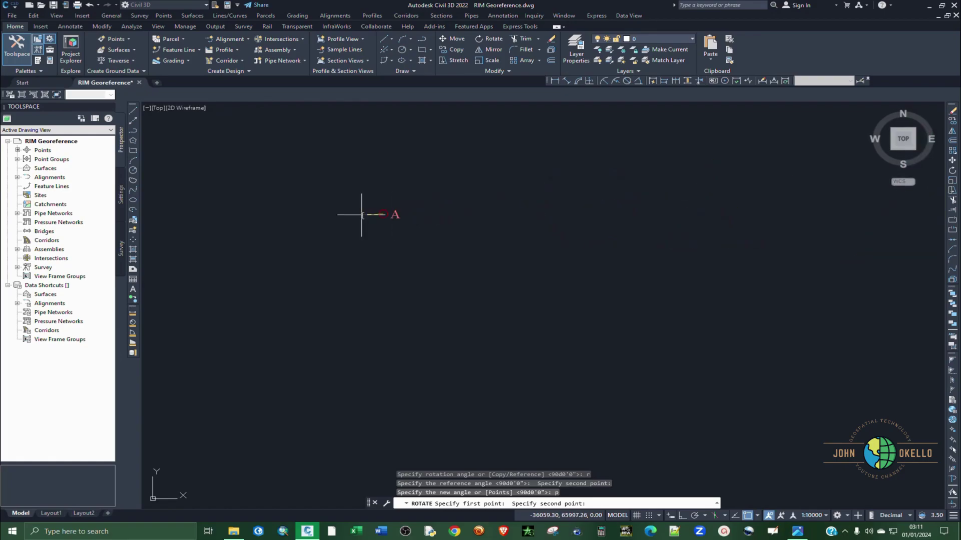
pyautogui.scroll(-3, 399, 240)
pyautogui.scroll(4, 640, 333)
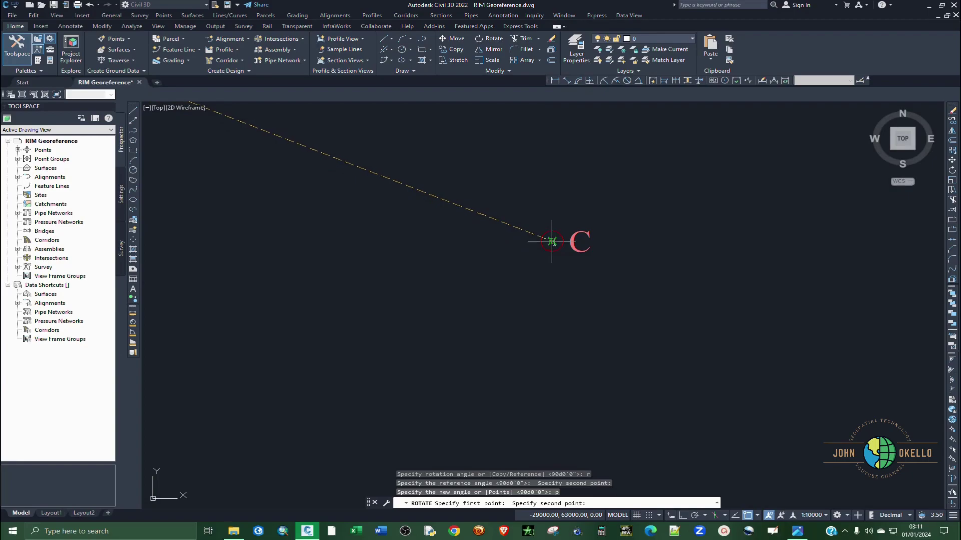
pyautogui.click(552, 247)
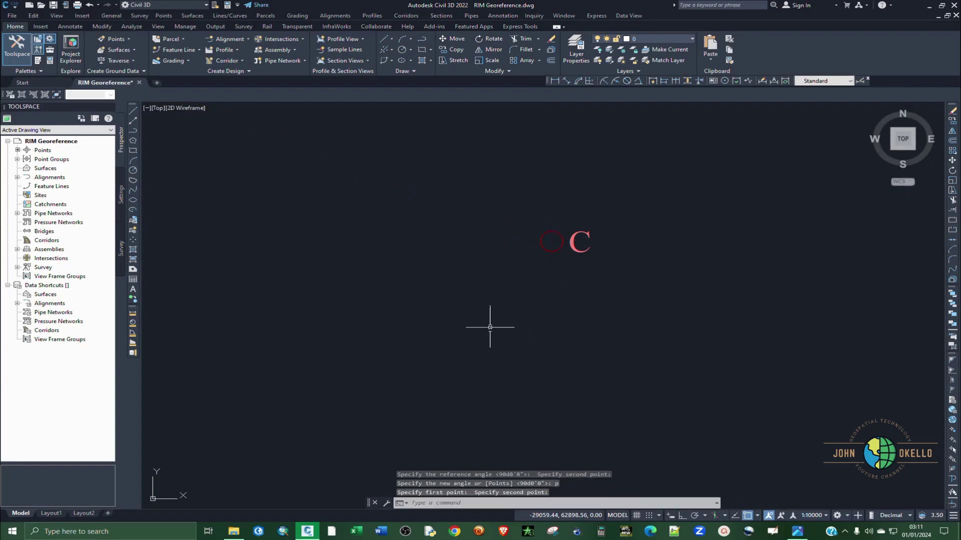
# - Start the Align command on the rotated map image, using the circled grid intersection above parcel 976 as the first source point
pyautogui.scroll(-5, 483, 306)
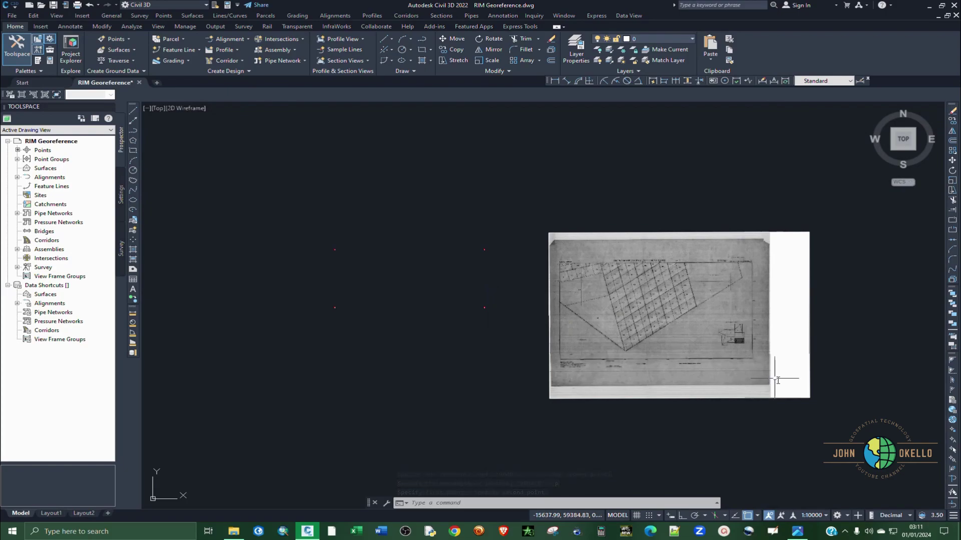
pyautogui.scroll(3, 625, 288)
pyautogui.scroll(-1, 510, 251)
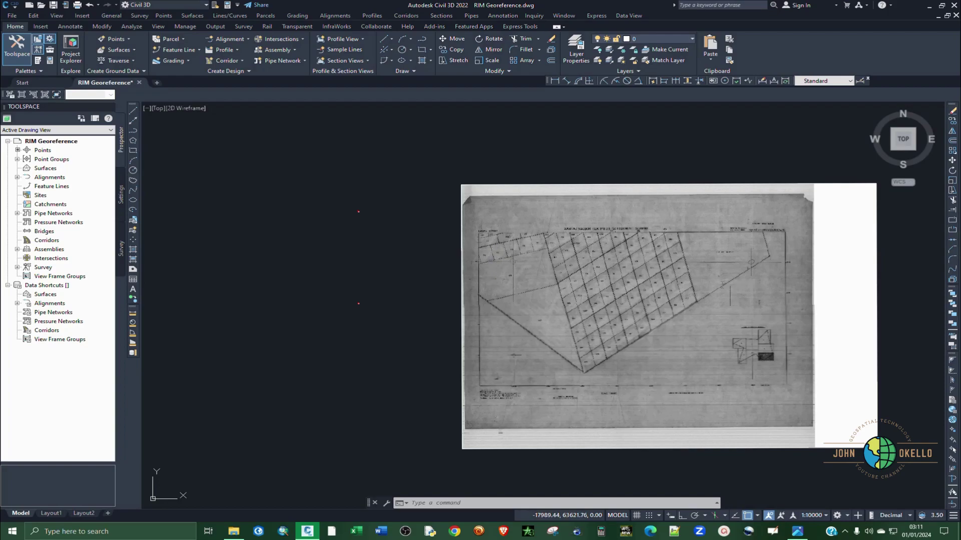
pyautogui.scroll(-4, 605, 276)
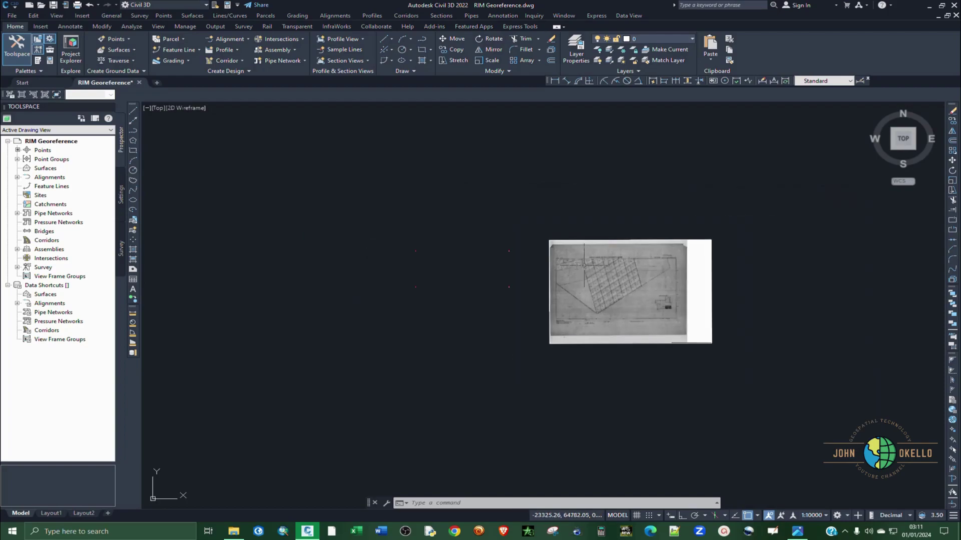
pyautogui.scroll(2, 609, 279)
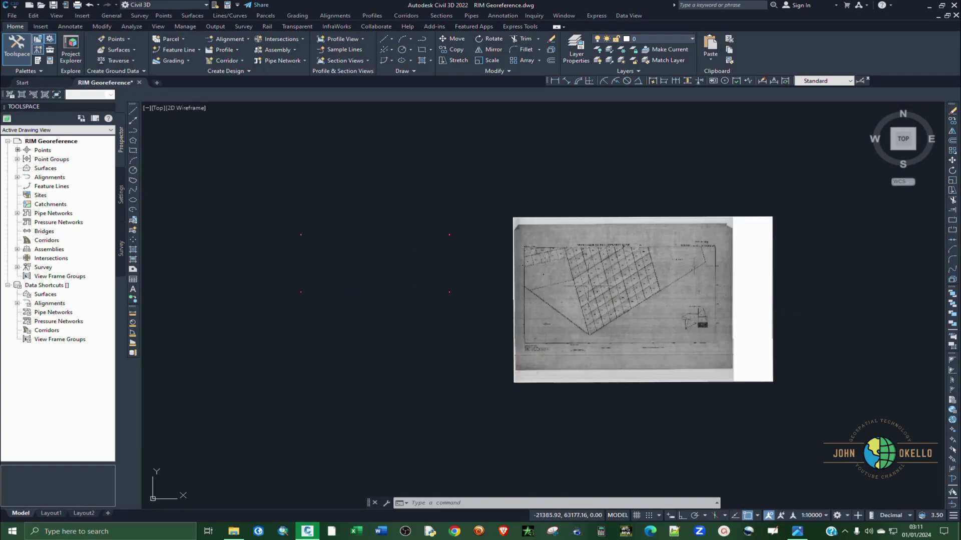
pyautogui.moveTo(809, 399); pyautogui.dragTo(769, 378)
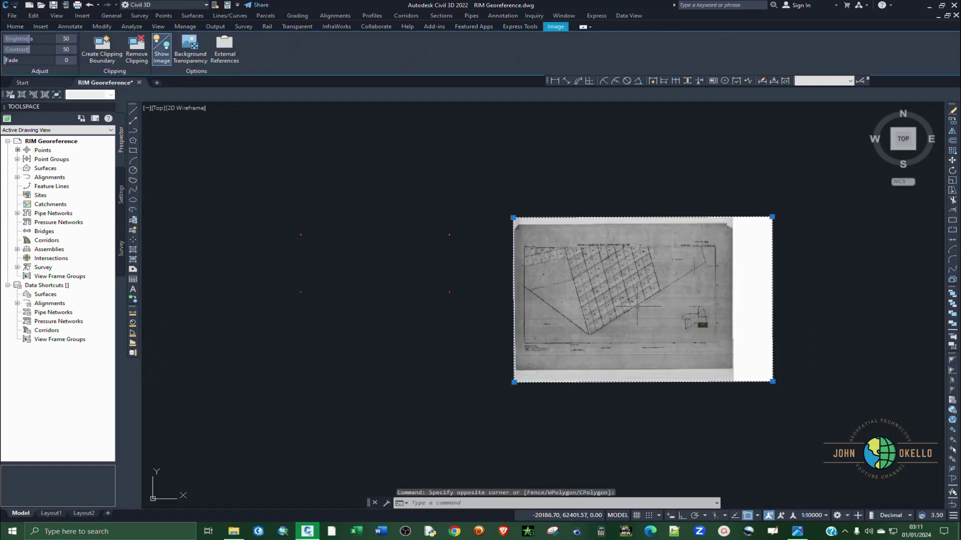
pyautogui.write('al')
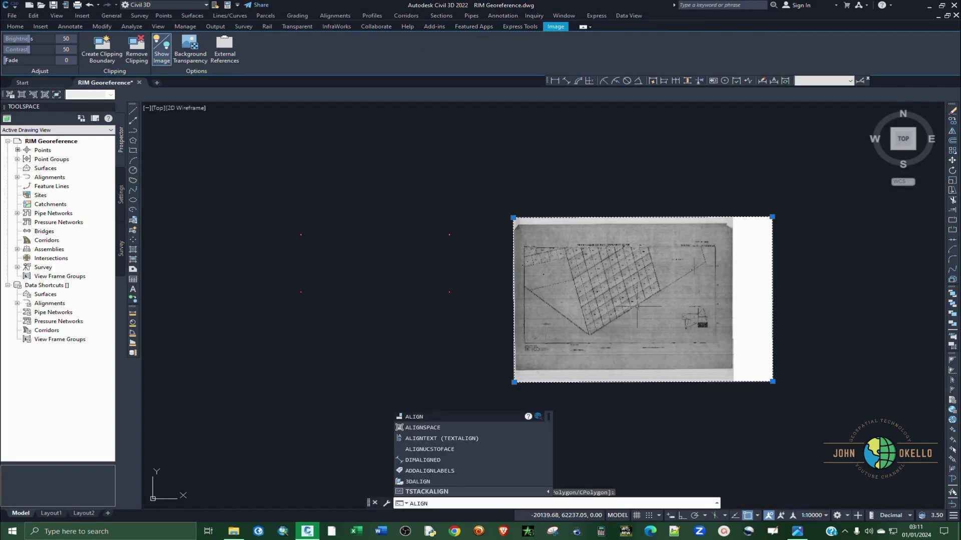
pyautogui.press('Return')
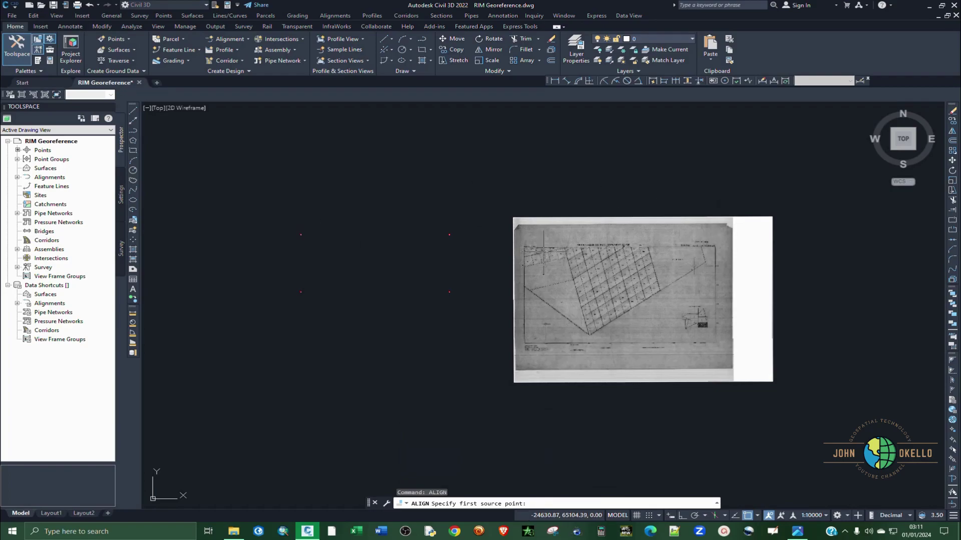
pyautogui.scroll(6, 545, 257)
pyautogui.scroll(10, 545, 296)
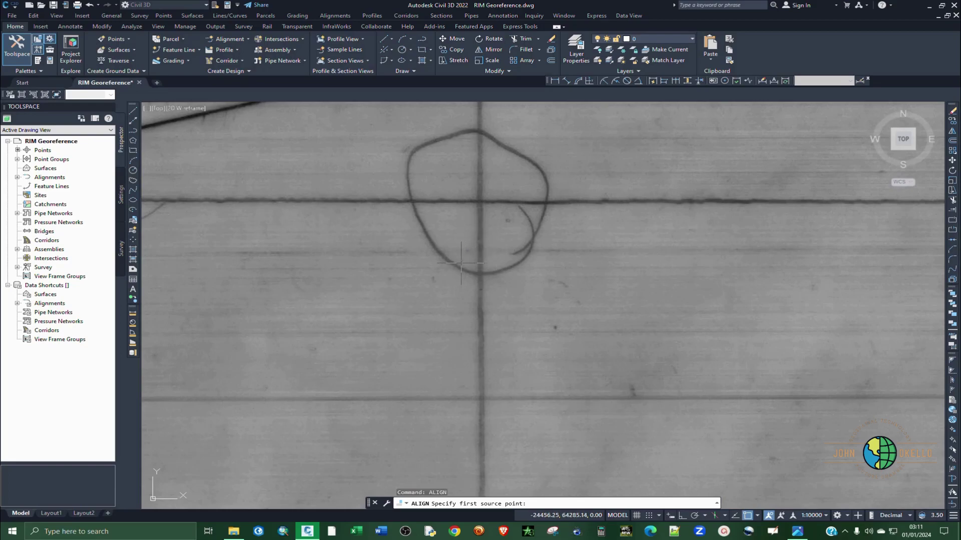
pyautogui.scroll(3, 474, 195)
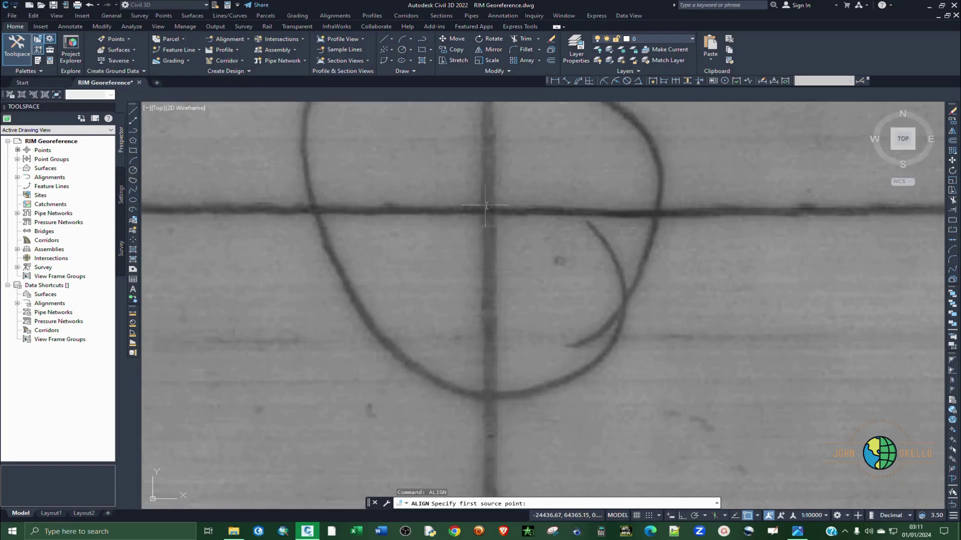
pyautogui.click(487, 210)
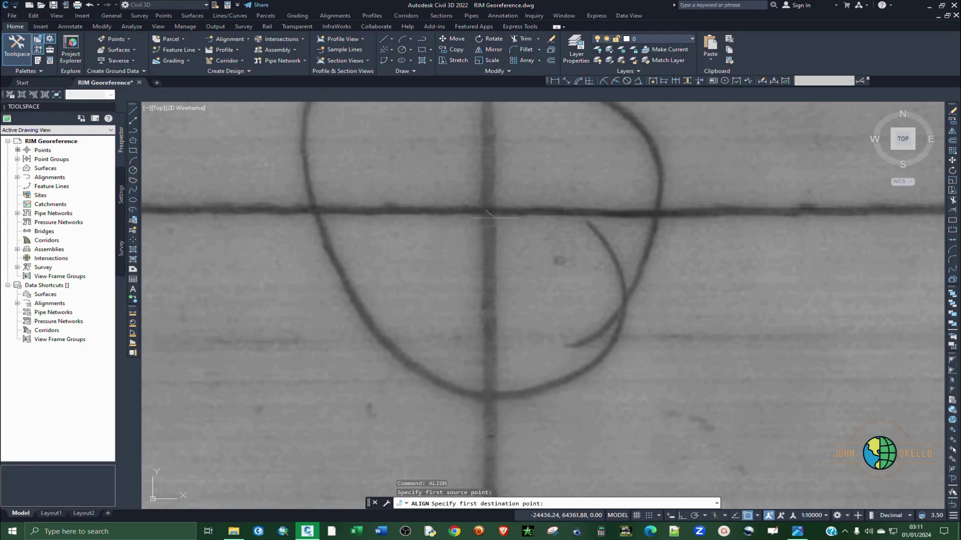
# - Set control point A as the first destination point of the alignment
pyautogui.scroll(-5, 636, 233)
pyautogui.scroll(-5, 685, 277)
pyautogui.scroll(-10, 682, 270)
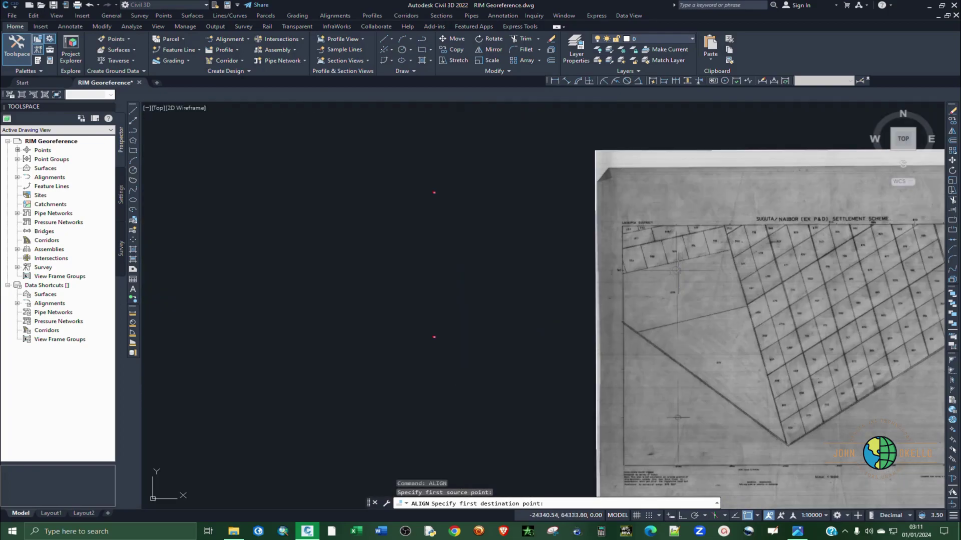
pyautogui.scroll(5, 406, 258)
pyautogui.scroll(6, 502, 227)
pyautogui.click(469, 204)
# - Set the circled grid intersection in box 3 of the sheet index diagram as the alignment's second source point
pyautogui.scroll(-9, 365, 218)
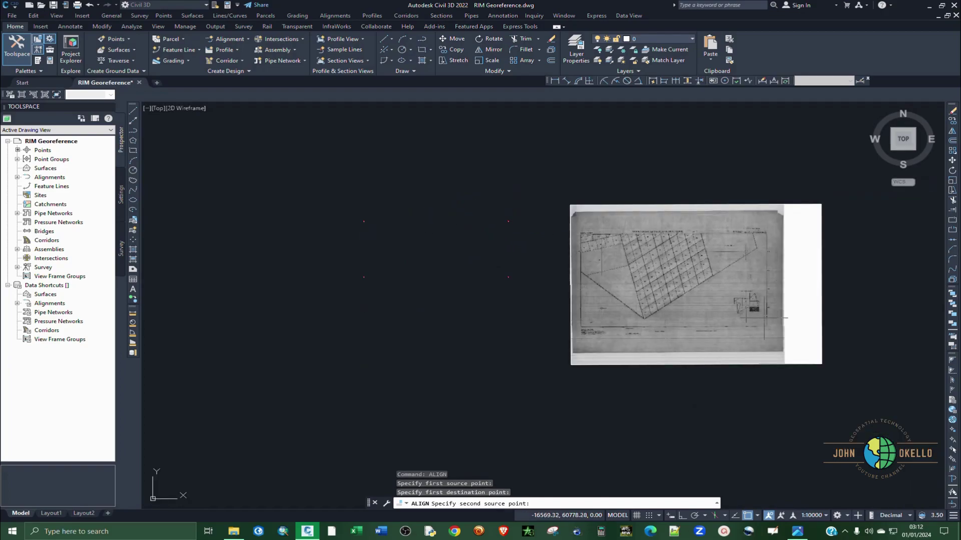
pyautogui.scroll(8, 746, 305)
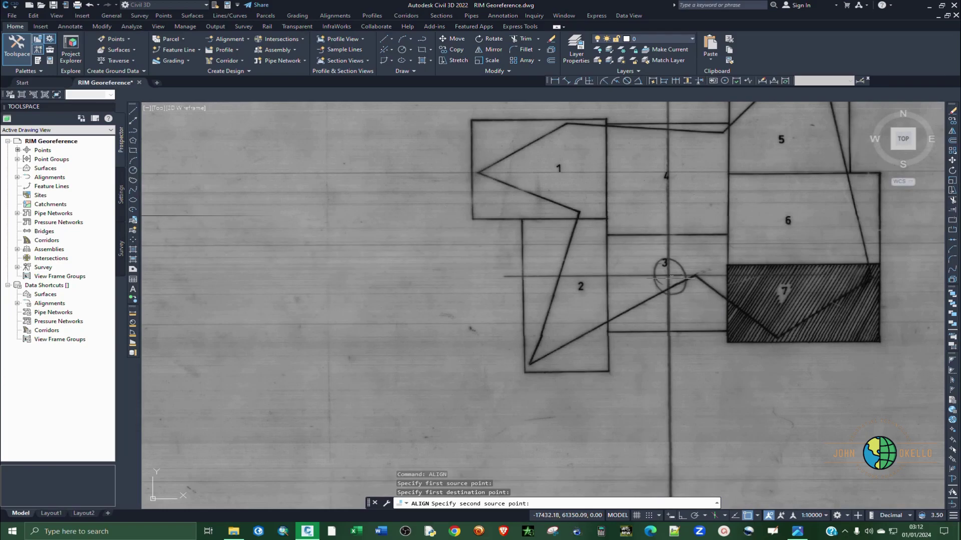
pyautogui.scroll(7, 670, 277)
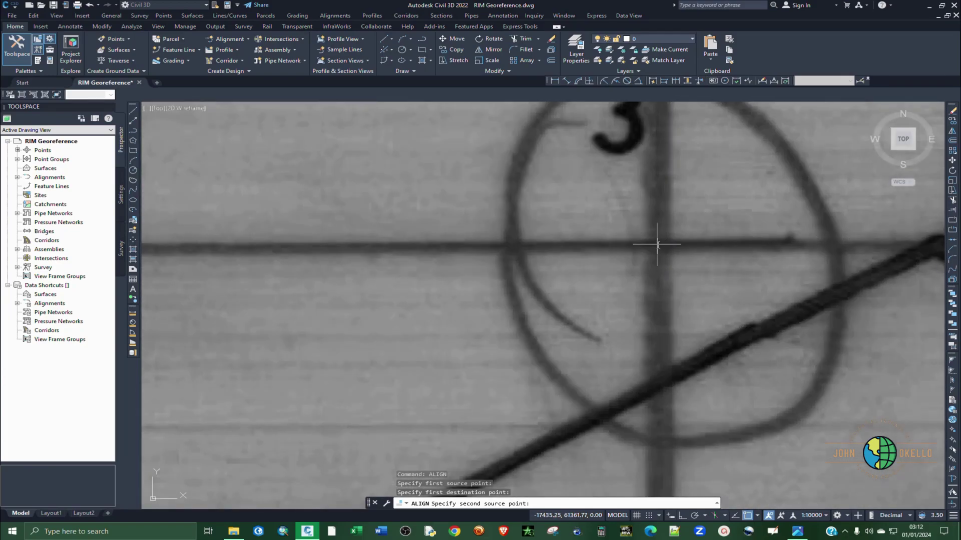
pyautogui.click(657, 242)
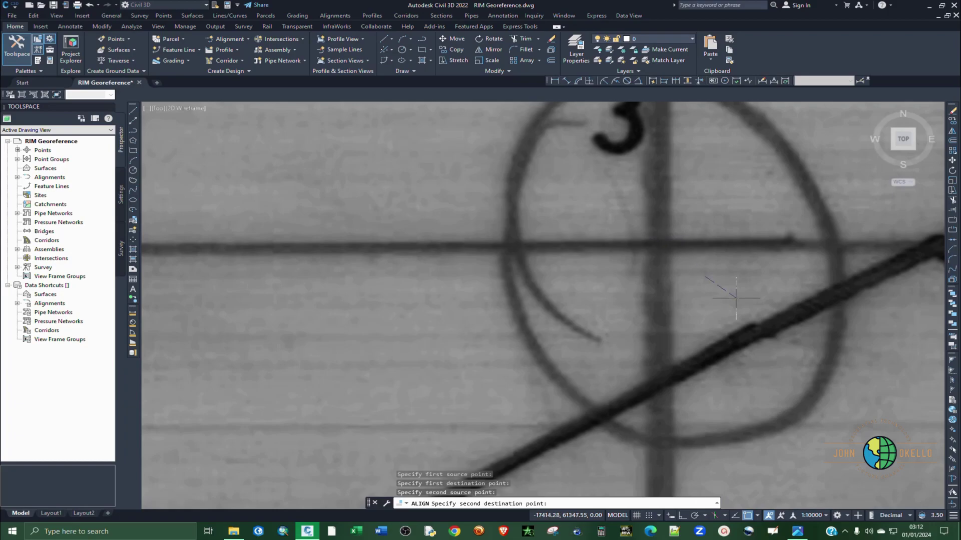
# - Set control point C as the alignment's second destination point and continue without a third source point
pyautogui.scroll(-10, 721, 280)
pyautogui.scroll(-5, 549, 294)
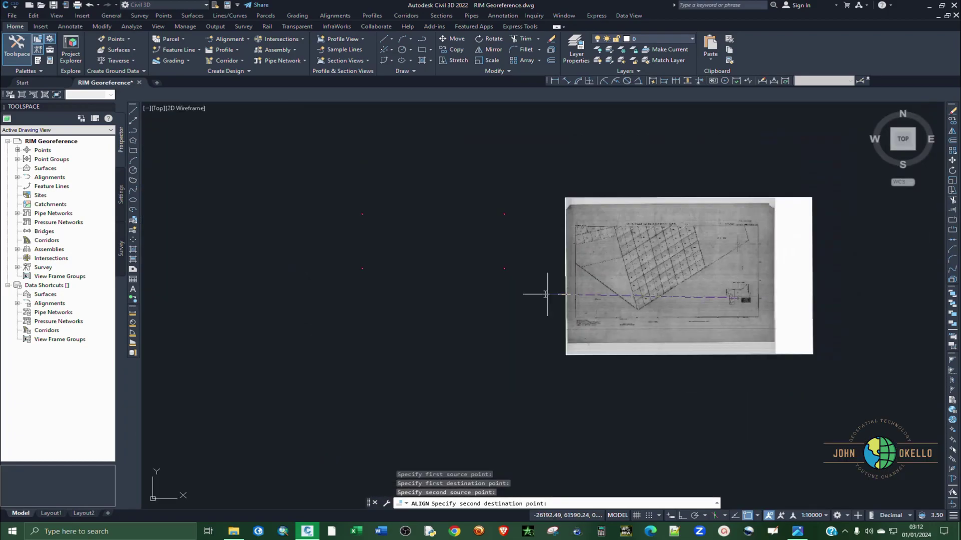
pyautogui.scroll(6, 508, 272)
pyautogui.scroll(5, 452, 248)
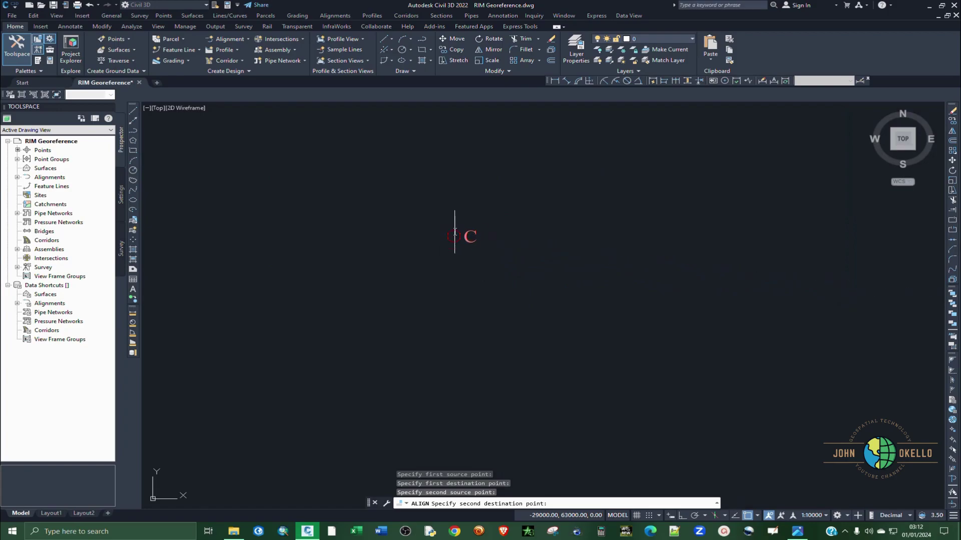
pyautogui.click(451, 243)
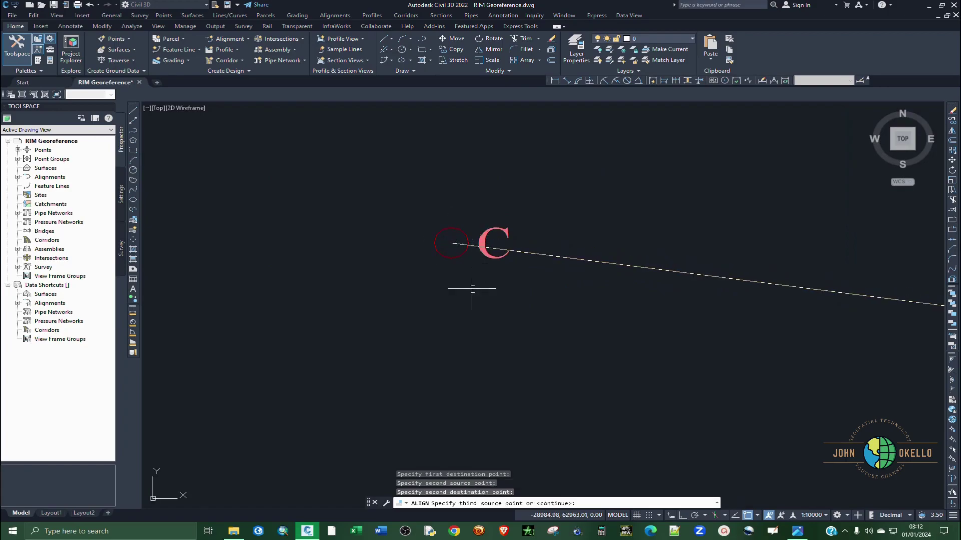
pyautogui.press('Return')
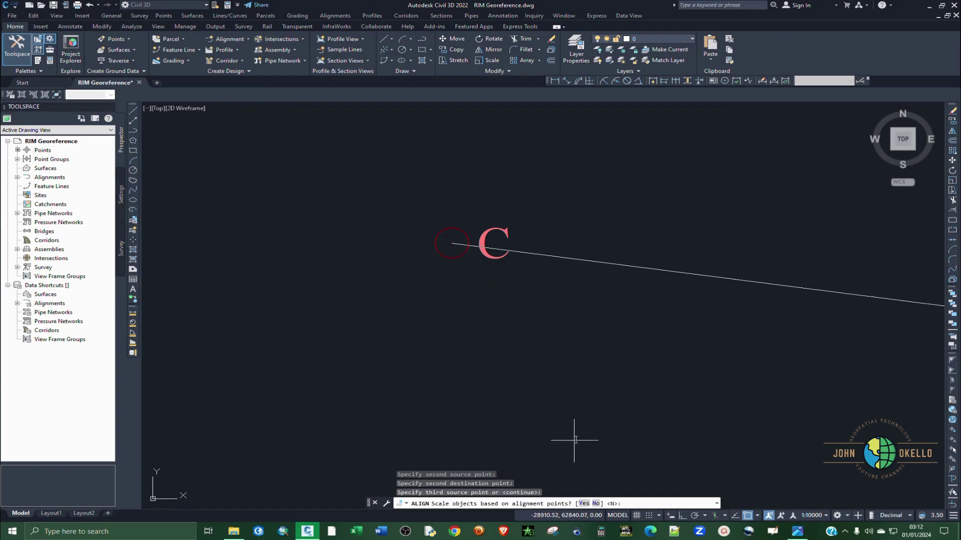
# - Complete the alignment with the map image scaled to the alignment points
pyautogui.click(583, 504)
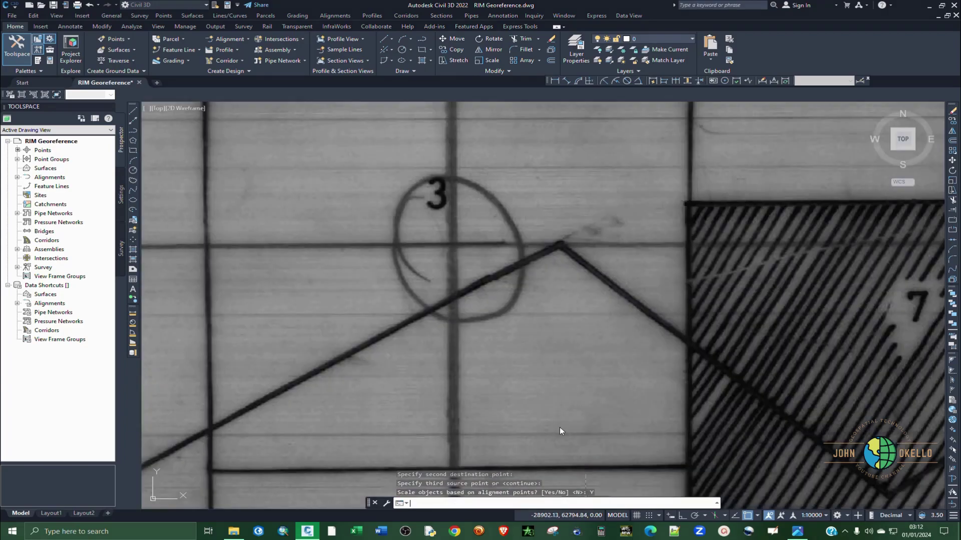
pyautogui.scroll(5, 519, 359)
pyautogui.scroll(-8, 518, 358)
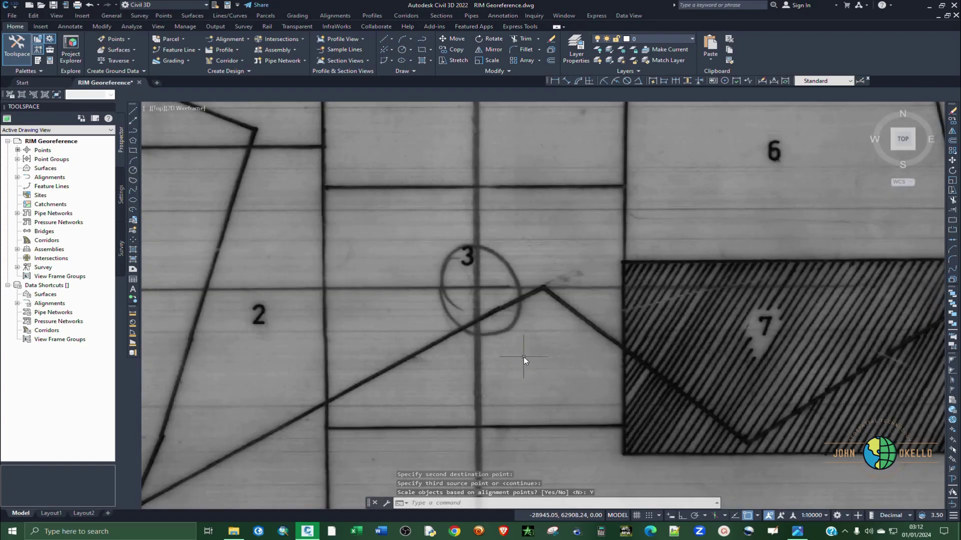
pyautogui.scroll(-3, 668, 347)
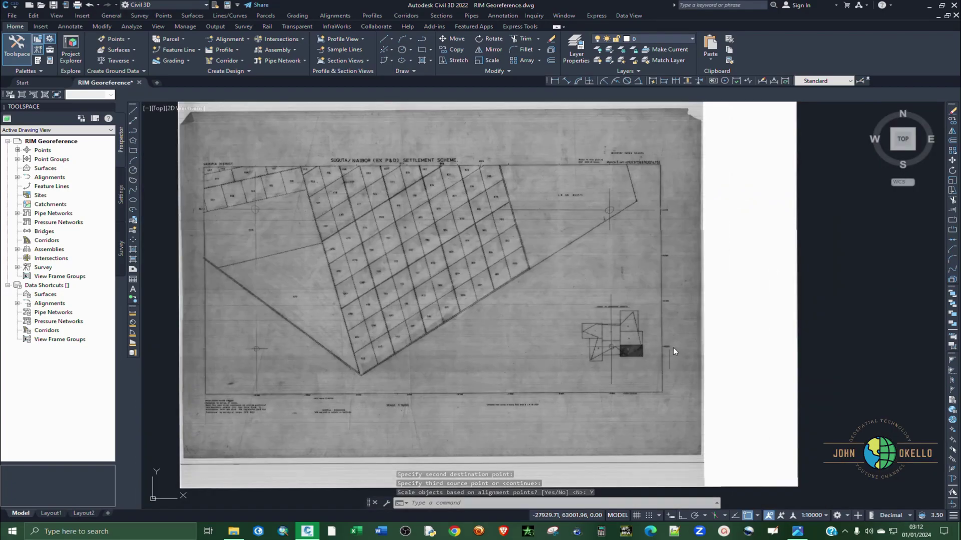
pyautogui.scroll(-3, 799, 340)
pyautogui.scroll(4, 805, 421)
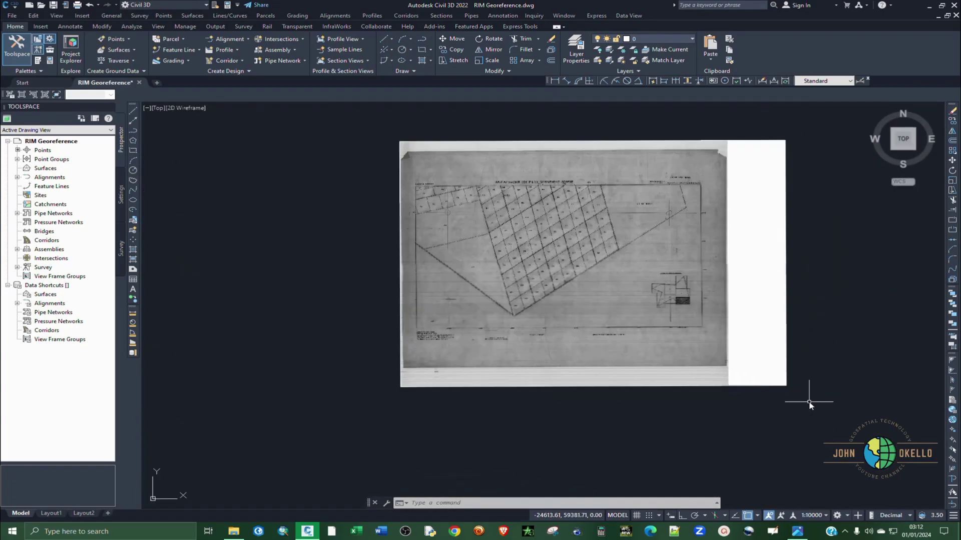
# - Send the aligned map image behind the control points in the display order
pyautogui.click(705, 341)
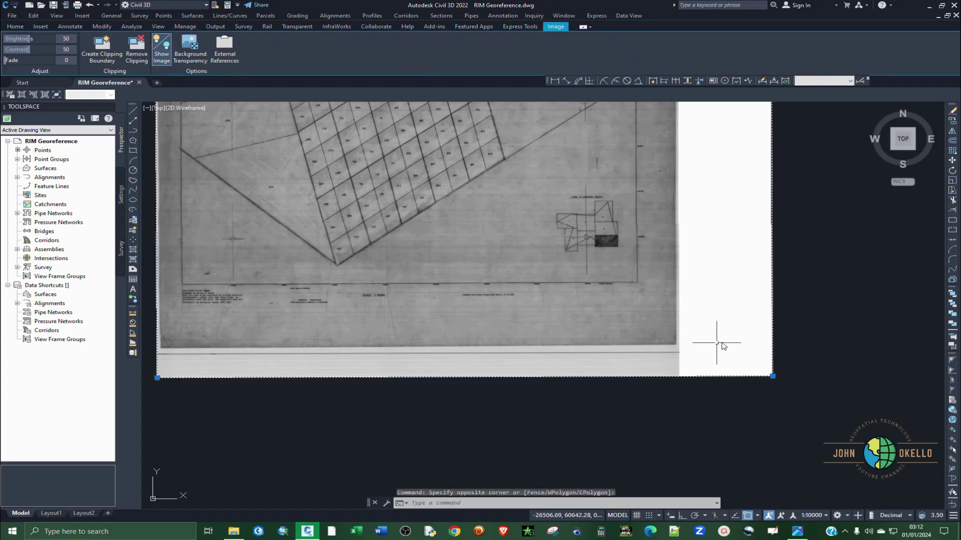
pyautogui.rightClick(706, 339)
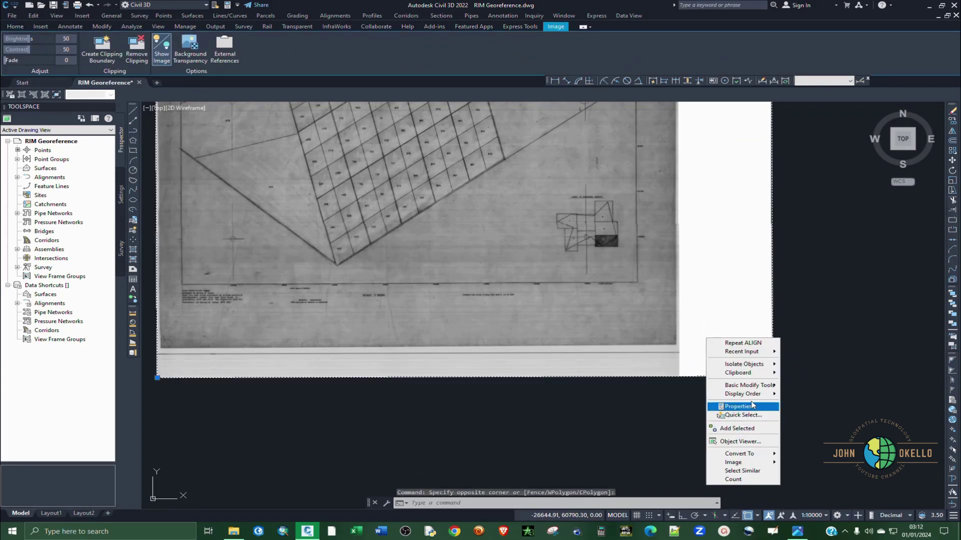
pyautogui.moveTo(747, 395)
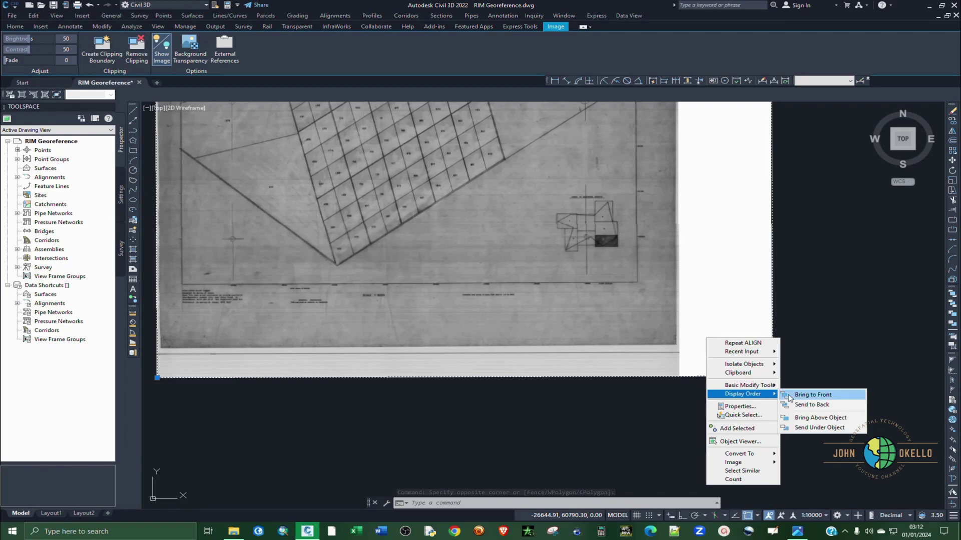
pyautogui.click(805, 405)
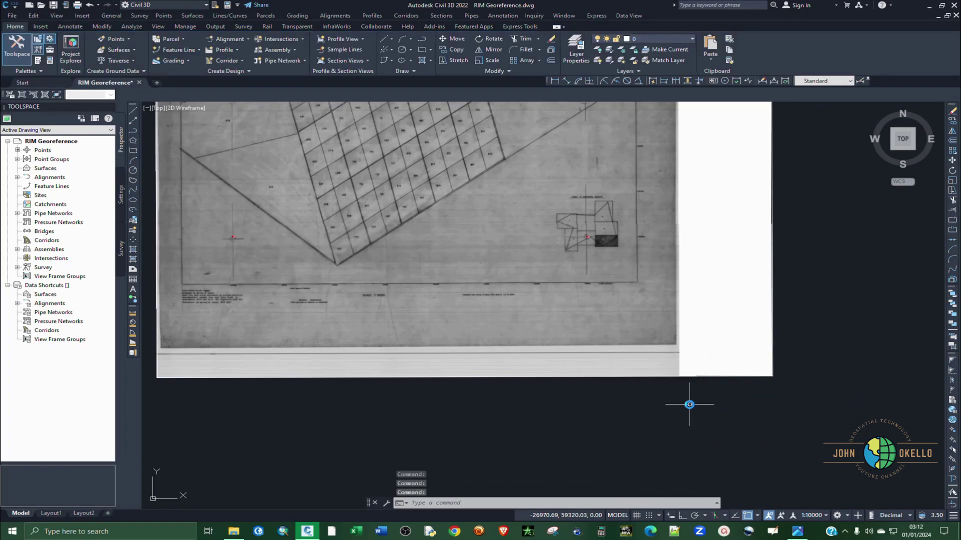
# - Check the control points against the circled grid intersections above parcel 976, at point D and beside LR No 8037/1
pyautogui.scroll(-2, 686, 404)
pyautogui.scroll(8, 454, 244)
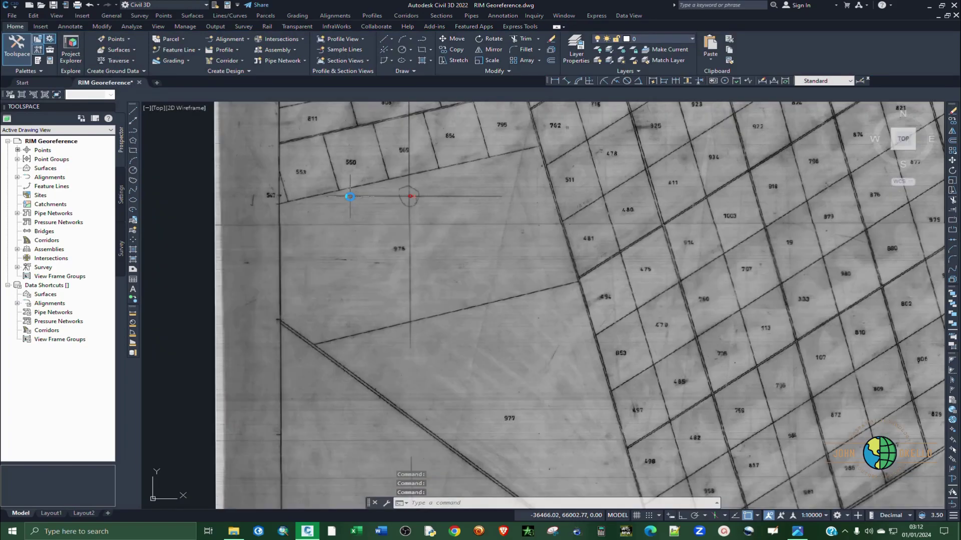
pyautogui.scroll(-7, 412, 204)
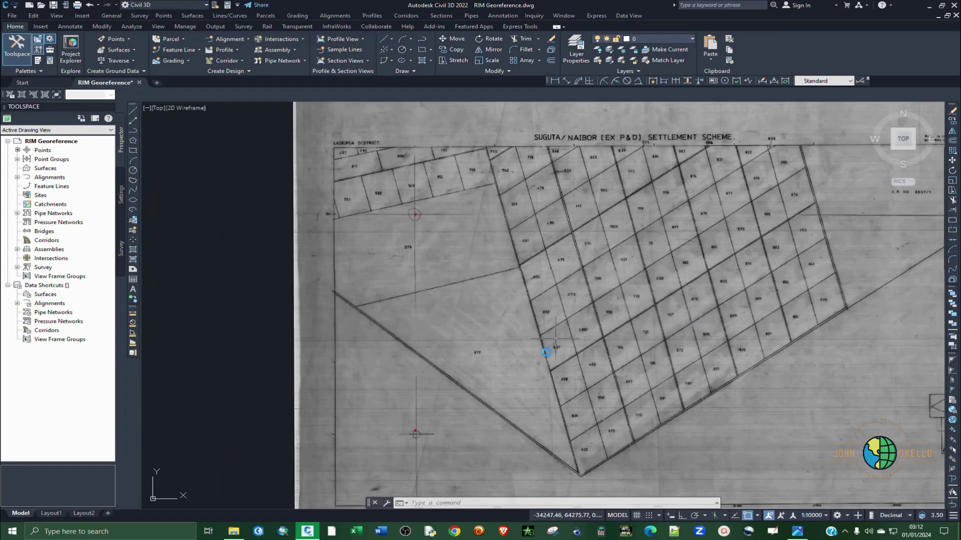
pyautogui.scroll(10, 467, 439)
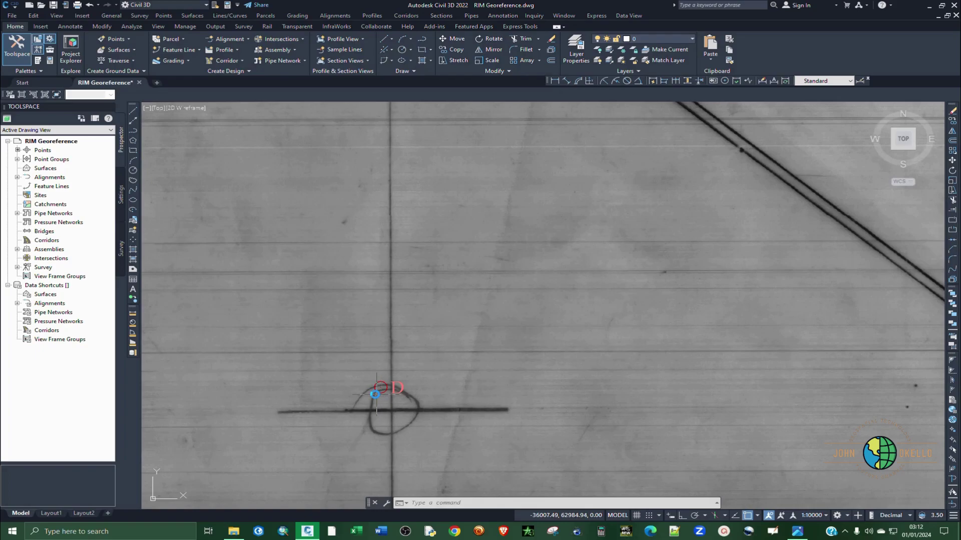
pyautogui.scroll(-10, 376, 394)
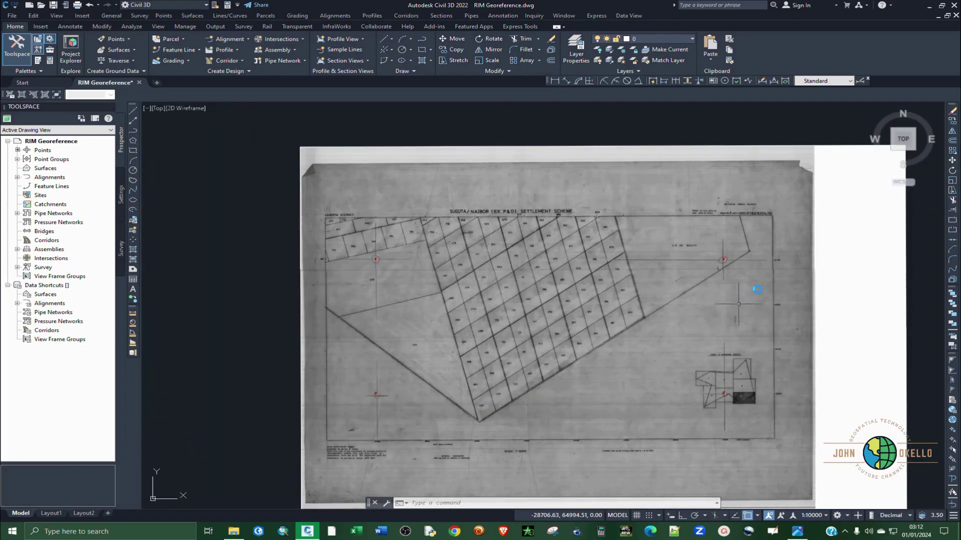
pyautogui.scroll(10, 731, 255)
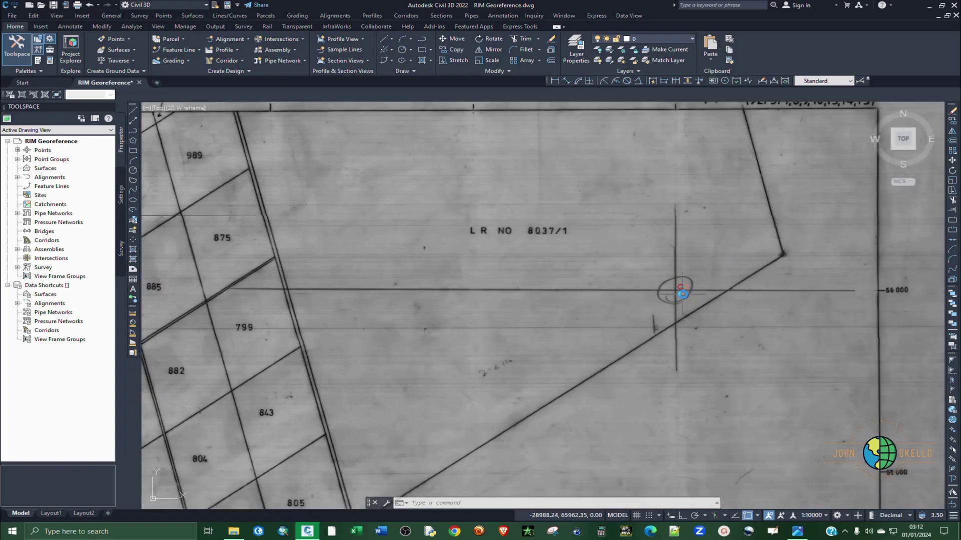
pyautogui.scroll(-10, 705, 293)
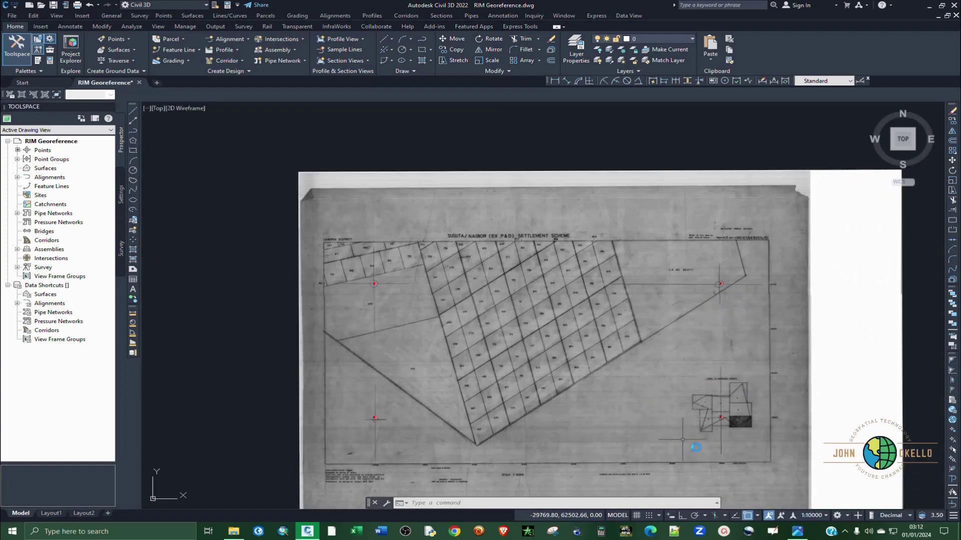
# - Review the fit over the whole sheet, including the sheet index diagram and the parcels below the Laikipia District label
pyautogui.scroll(-3, 698, 381)
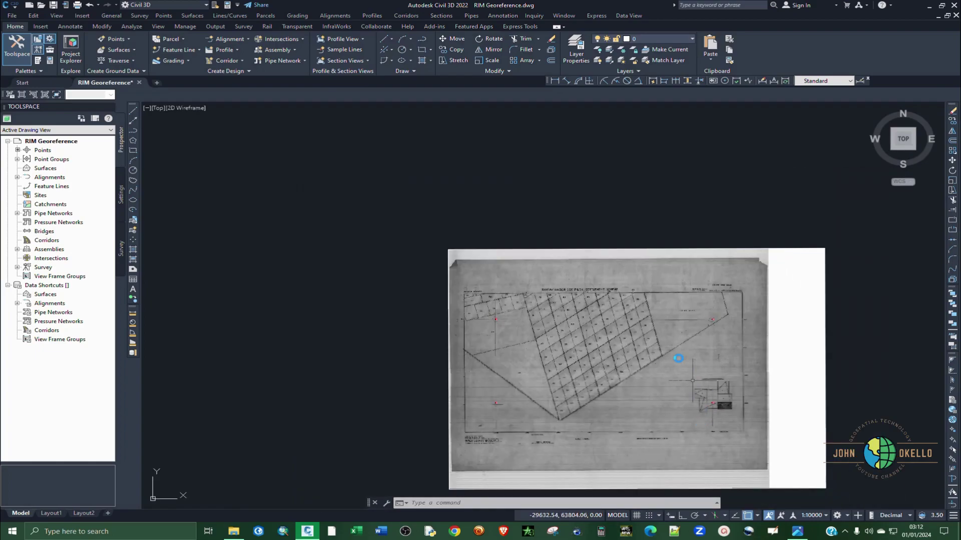
pyautogui.scroll(-2, 662, 344)
pyautogui.scroll(1, 661, 381)
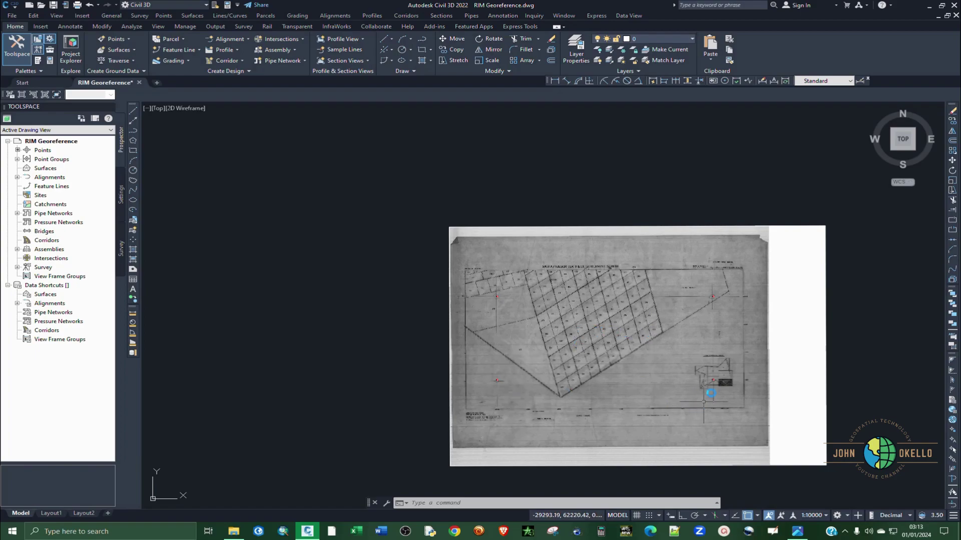
pyautogui.scroll(5, 714, 387)
pyautogui.scroll(-6, 718, 381)
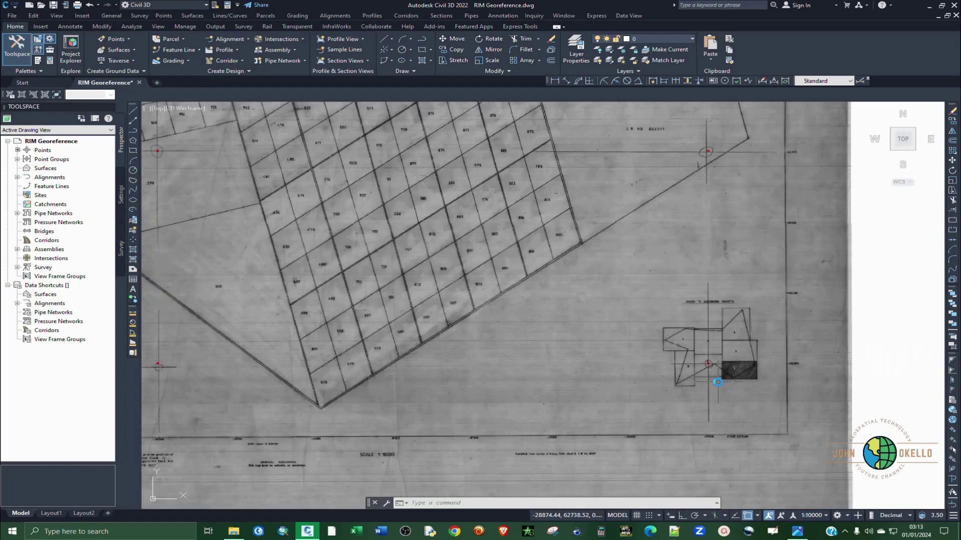
pyautogui.scroll(5, 362, 217)
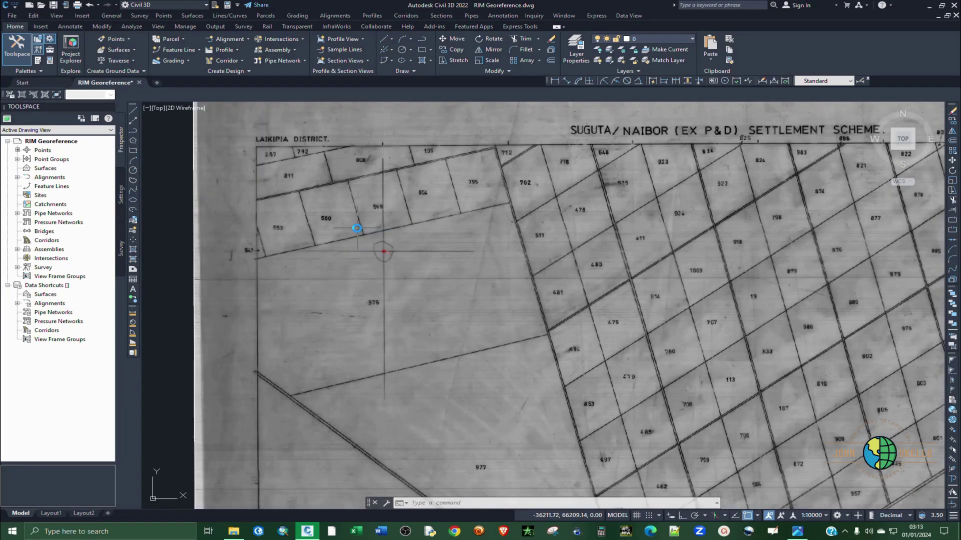
pyautogui.scroll(-2, 411, 290)
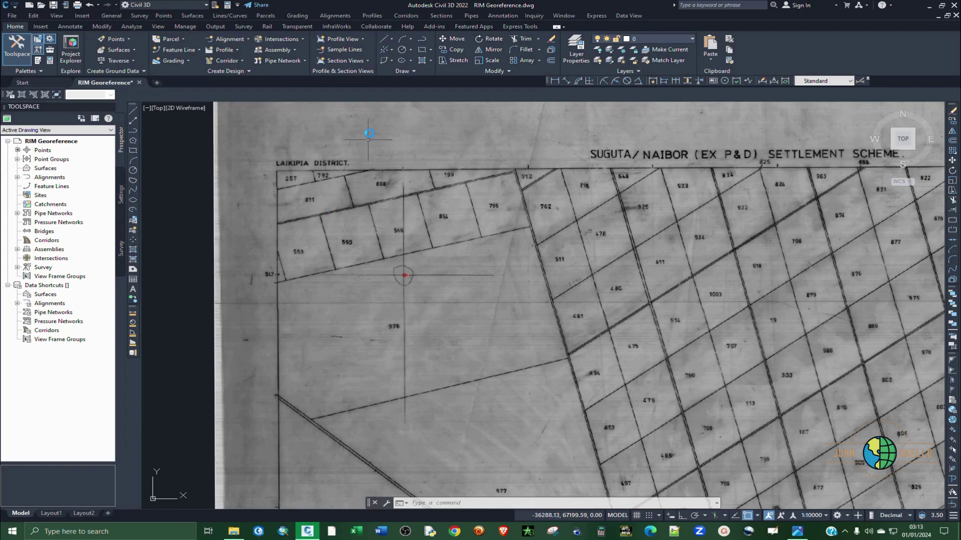
pyautogui.scroll(-2, 326, 237)
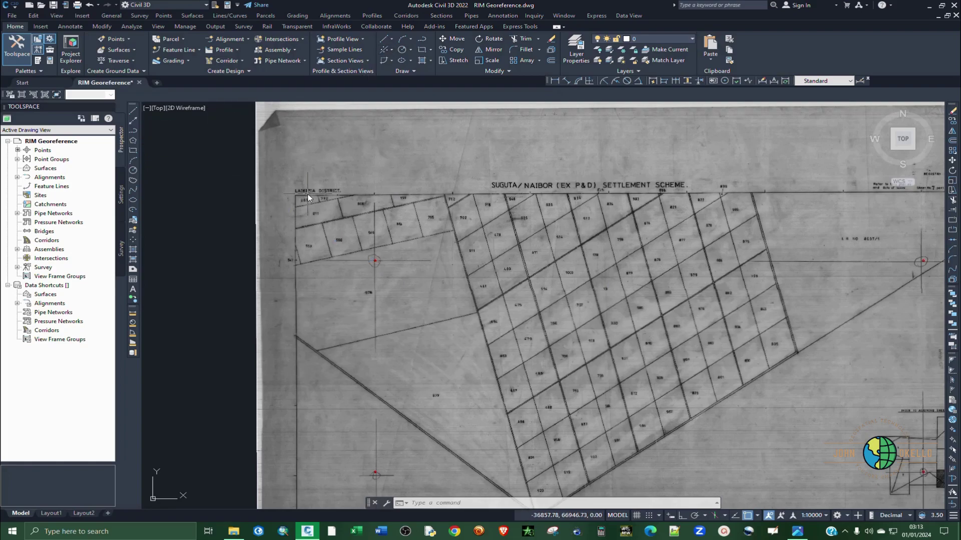
# - Start a line at the corner where the double boundary southwest of parcel 977 meets the map frame's western edge
pyautogui.write('li')
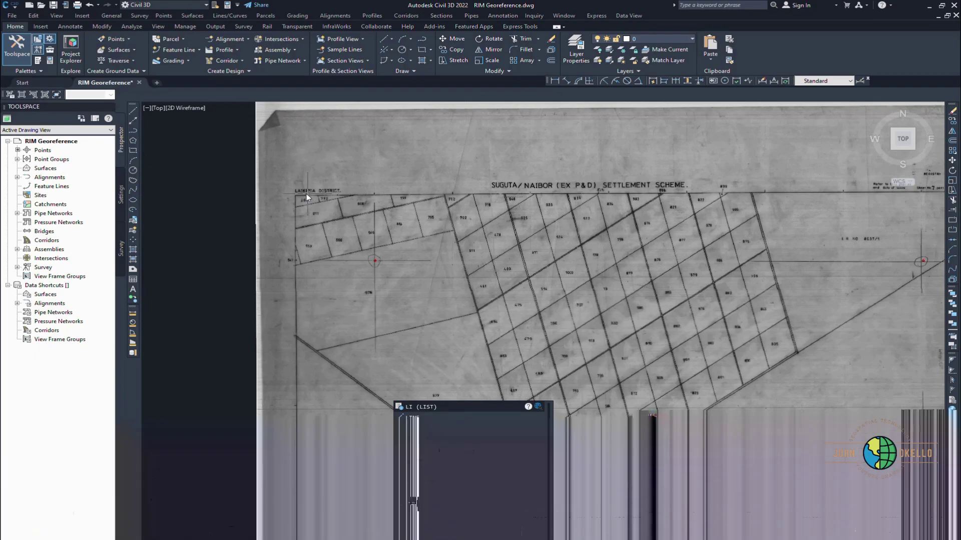
pyautogui.press('Escape')
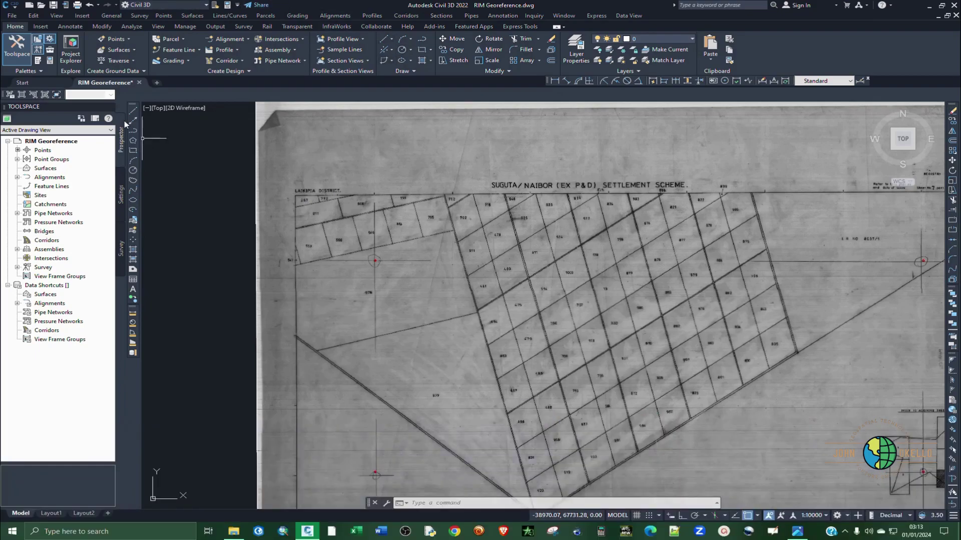
pyautogui.click(391, 39)
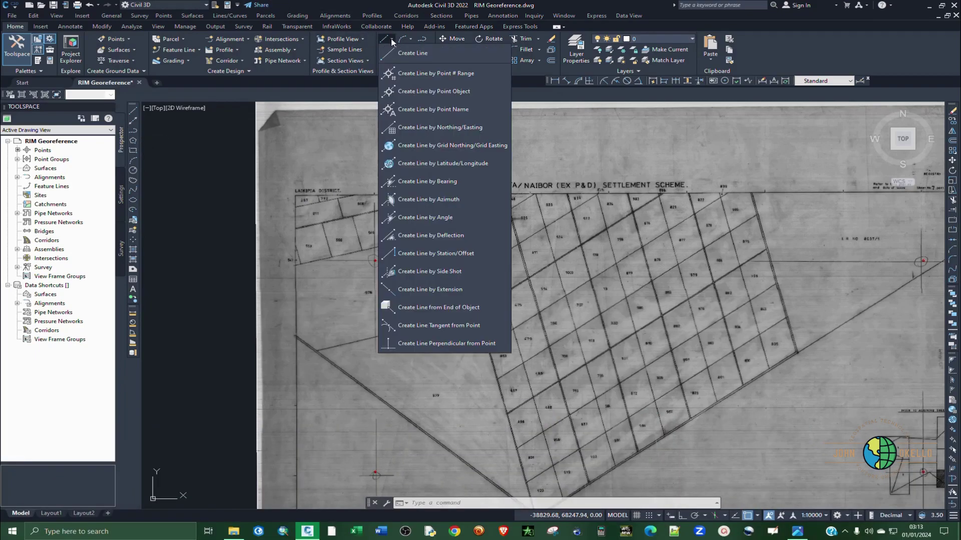
pyautogui.click(415, 55)
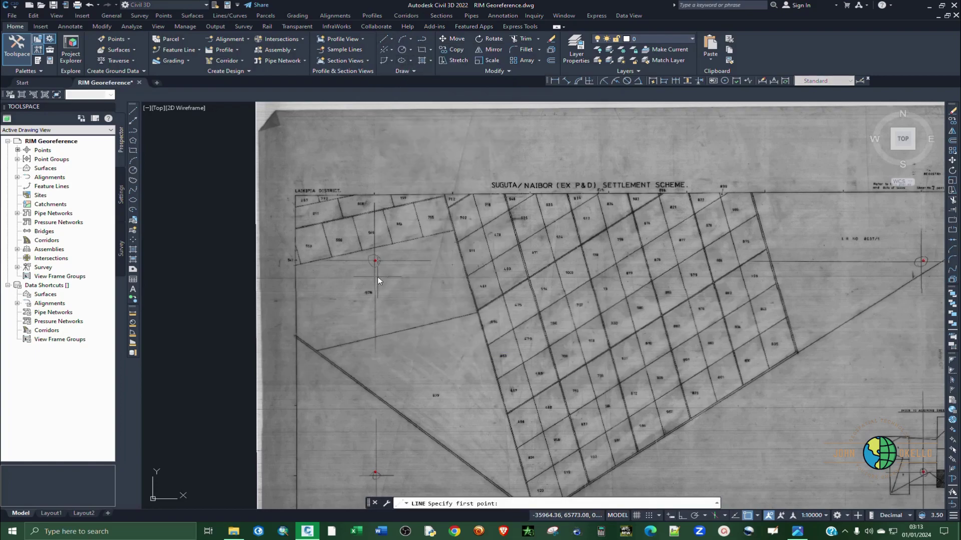
pyautogui.scroll(8, 298, 349)
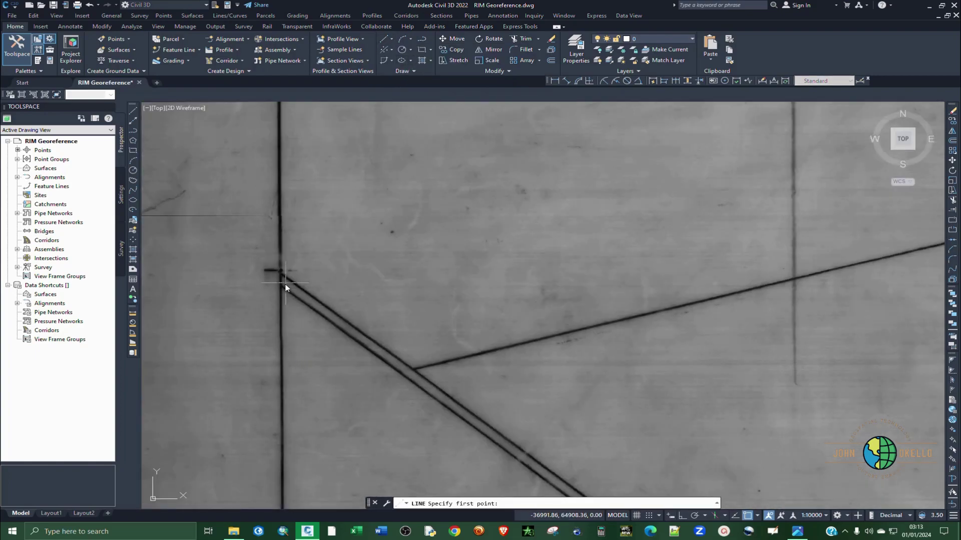
pyautogui.scroll(3, 278, 274)
pyautogui.scroll(3, 270, 260)
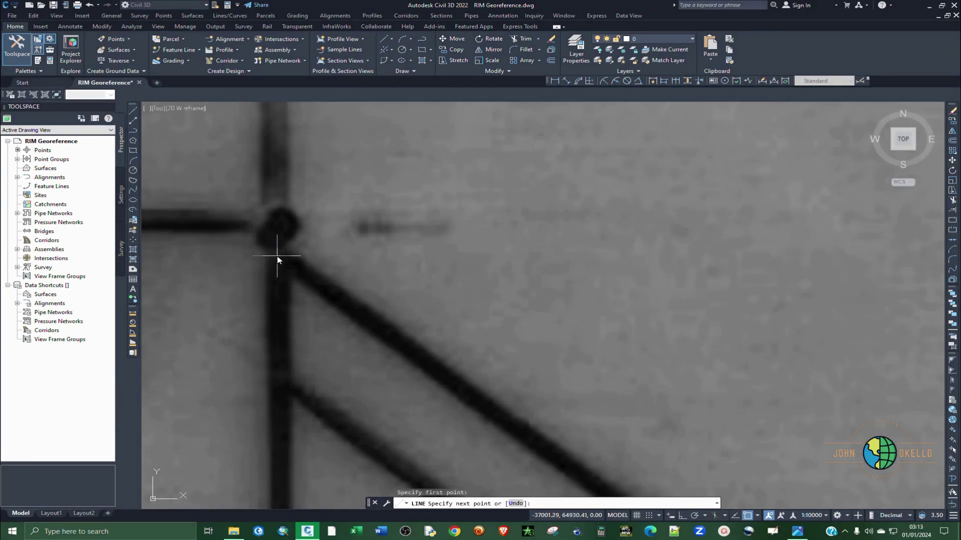
pyautogui.scroll(2, 279, 257)
# - Trace the line along the boundary's upper edge to parcel 977's southern corner beside parcel 920
pyautogui.scroll(-6, 283, 258)
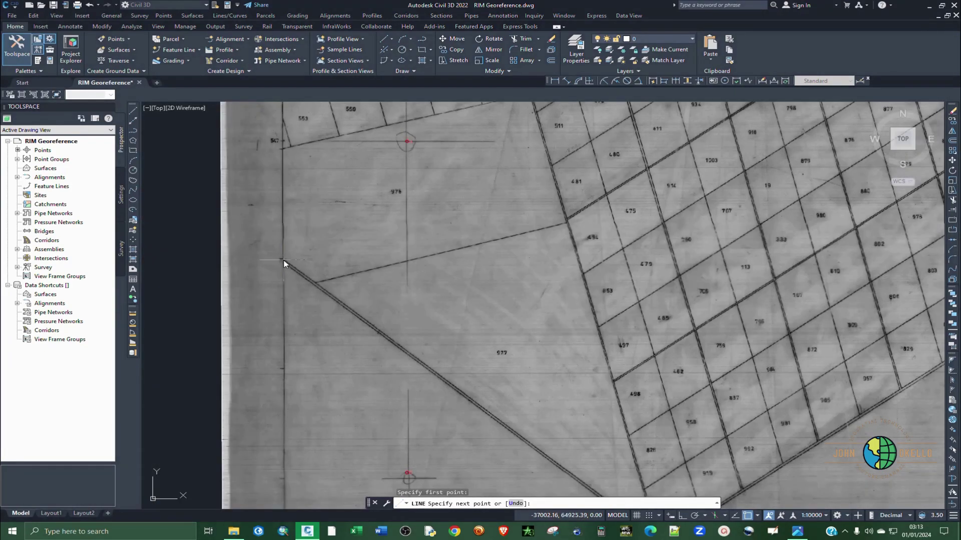
pyautogui.scroll(-4, 284, 264)
pyautogui.scroll(6, 413, 369)
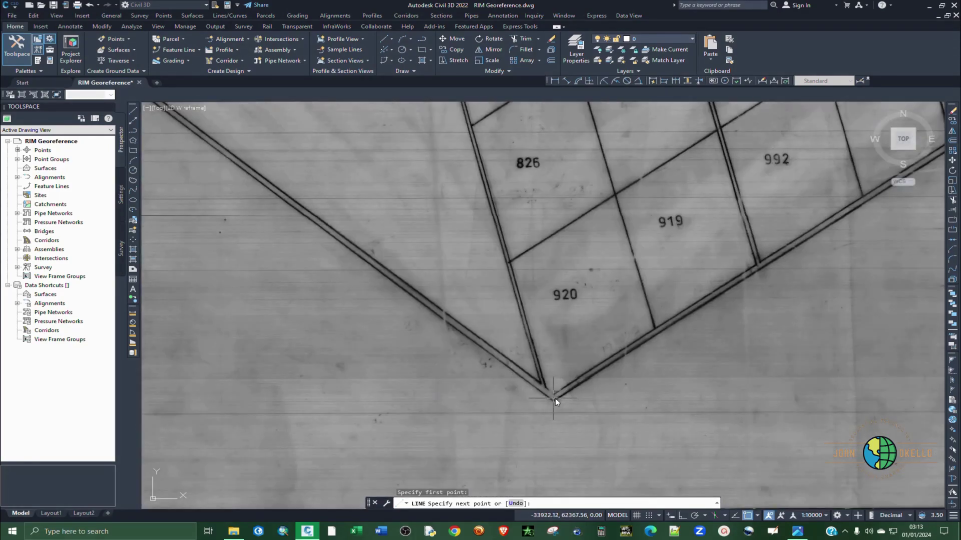
pyautogui.scroll(3, 554, 398)
pyautogui.scroll(4, 495, 353)
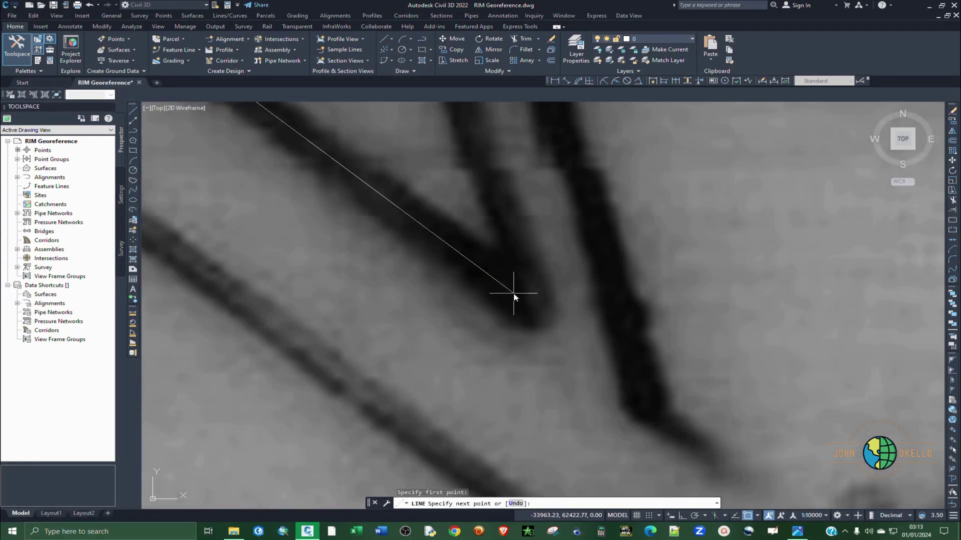
pyautogui.click(514, 293)
pyautogui.scroll(-5, 540, 376)
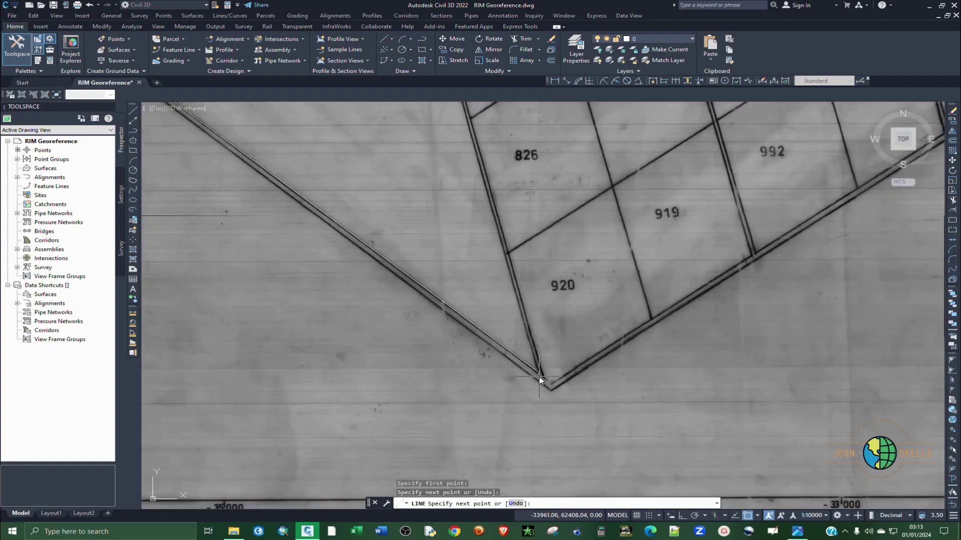
pyautogui.scroll(-4, 538, 359)
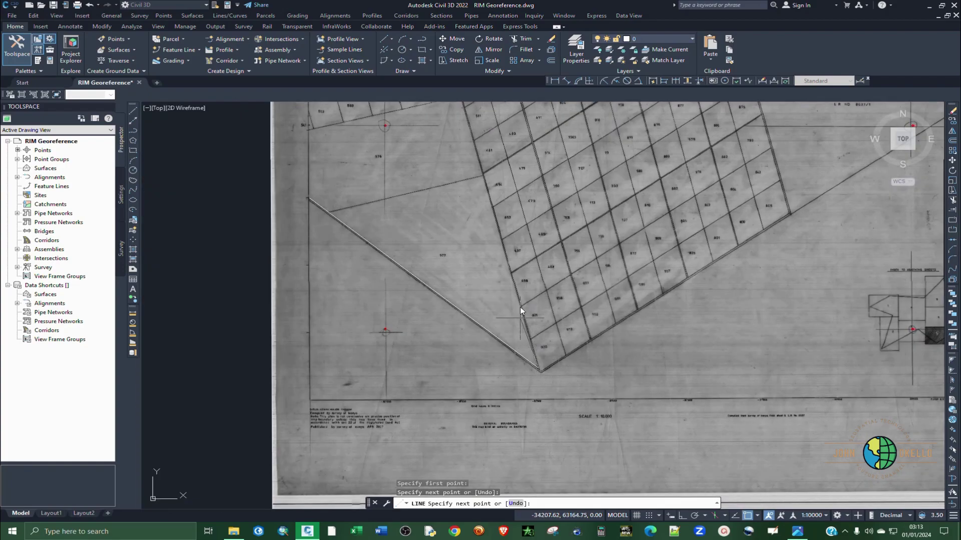
# - Trace the line up the parcel grid's western boundary to the corner between parcels 795 and 712
pyautogui.scroll(-1, 520, 307)
pyautogui.scroll(3, 485, 196)
pyautogui.scroll(3, 491, 199)
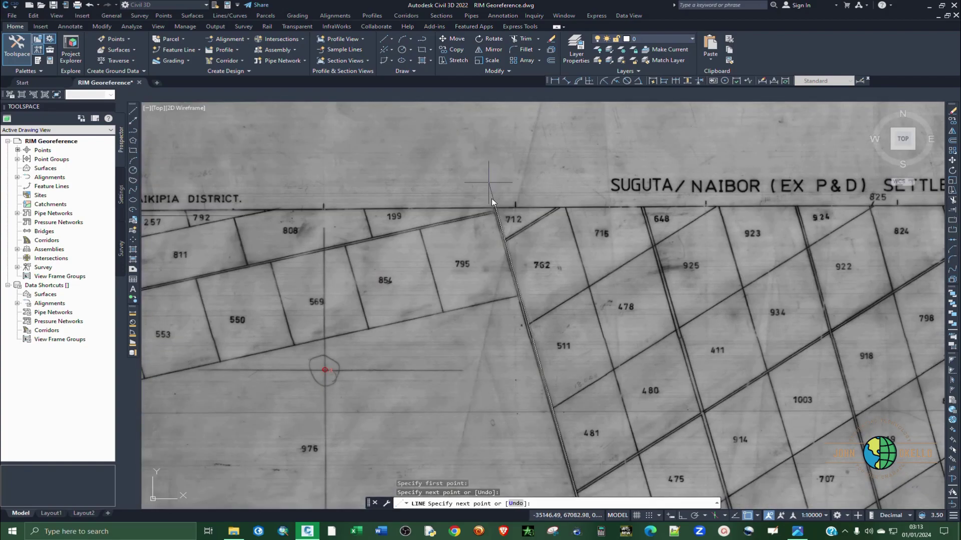
pyautogui.scroll(2, 495, 209)
pyautogui.scroll(2, 495, 209)
pyautogui.scroll(-8, 471, 196)
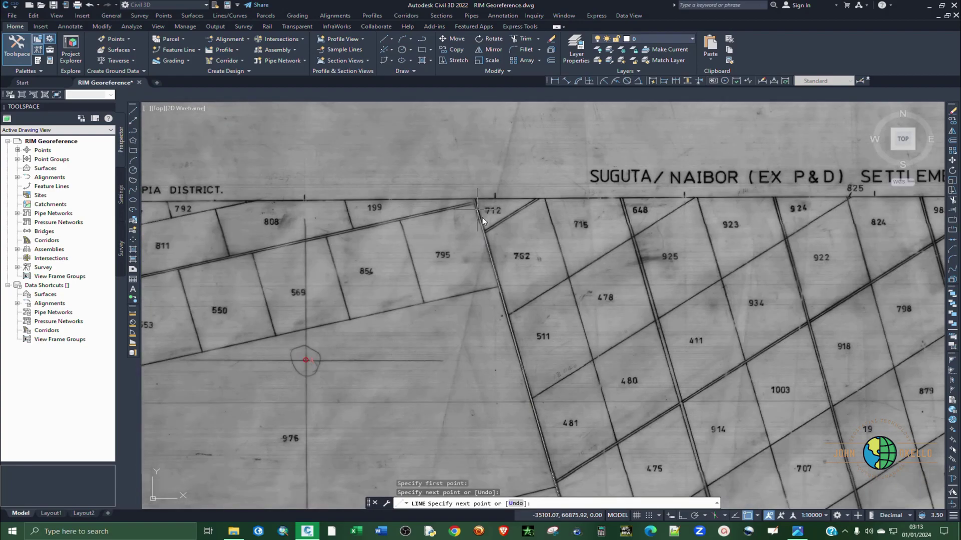
pyautogui.scroll(-4, 521, 301)
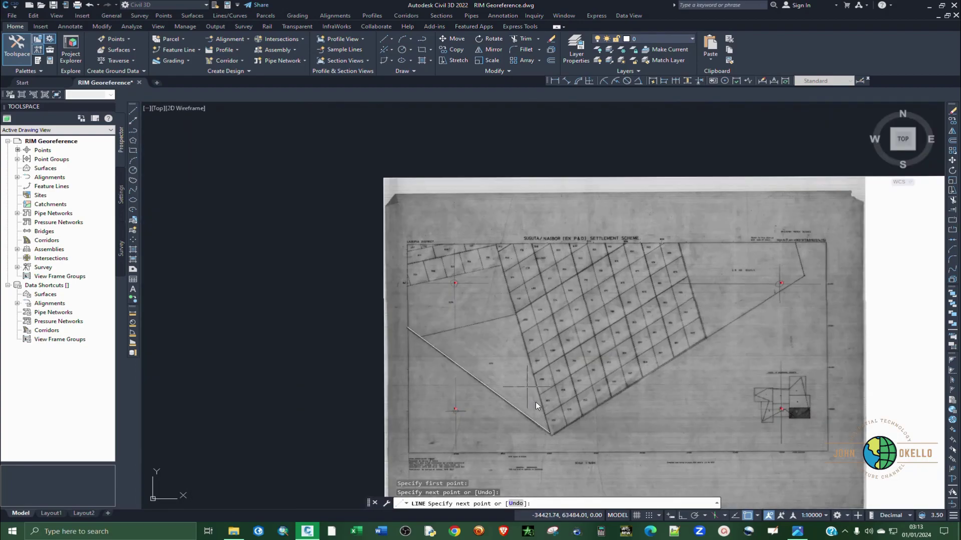
pyautogui.scroll(6, 537, 407)
pyautogui.scroll(-4, 568, 395)
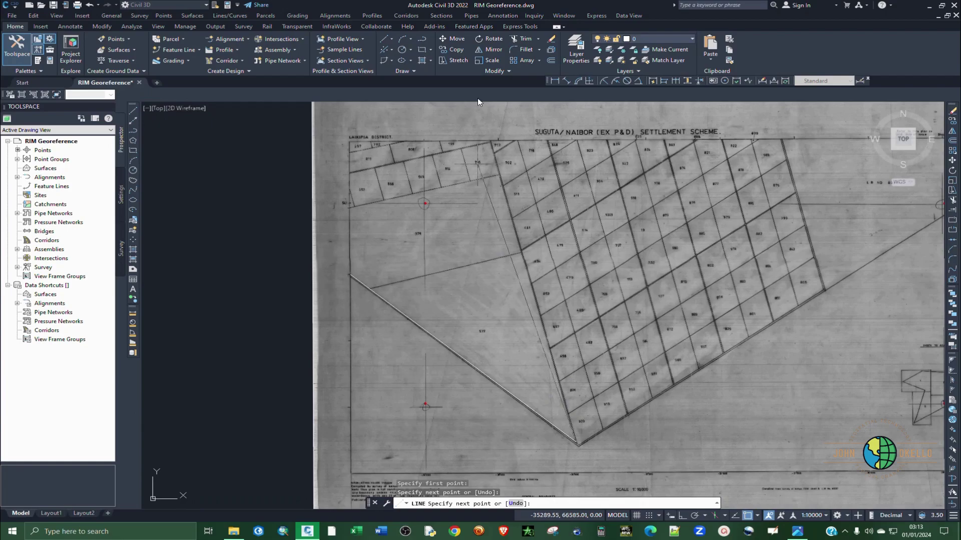
pyautogui.scroll(6, 524, 213)
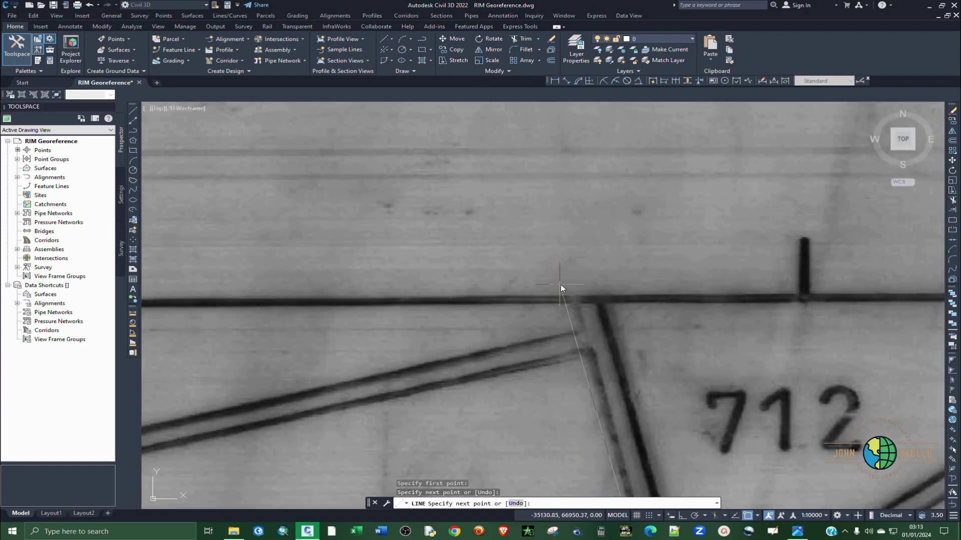
pyautogui.scroll(4, 587, 354)
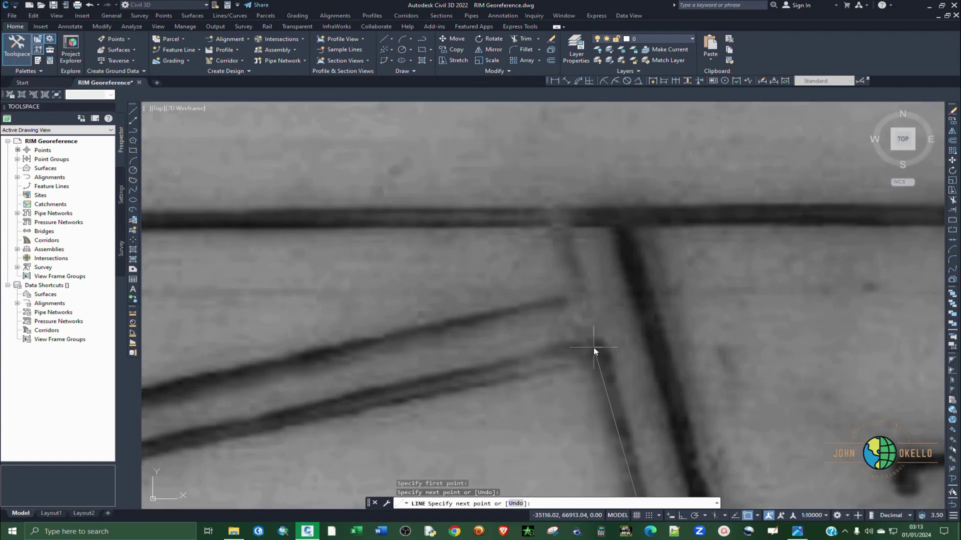
pyautogui.click(594, 350)
# - Continue the line along the lower edge of the double boundary to the map frame's western side between parcels 811 and 553
pyautogui.scroll(-8, 710, 328)
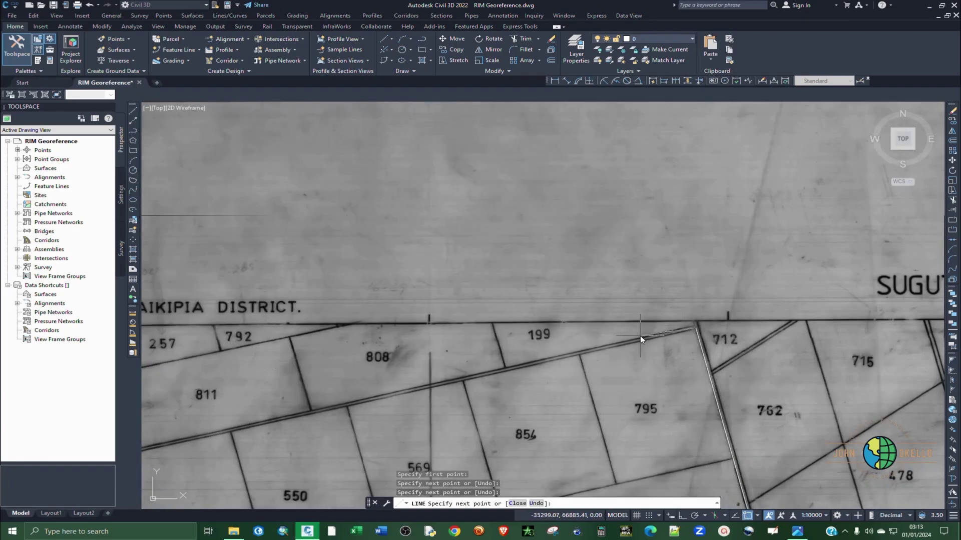
pyautogui.scroll(8, 410, 397)
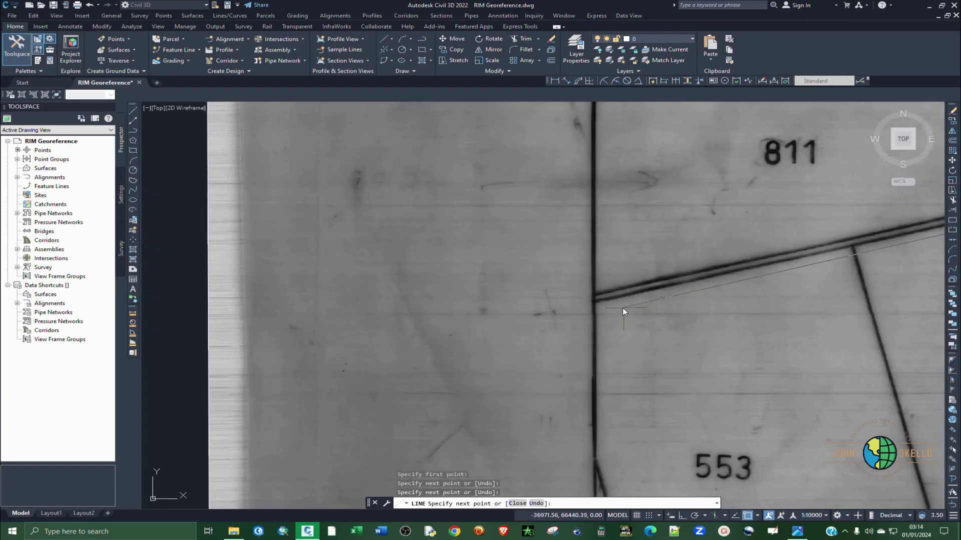
pyautogui.scroll(5, 623, 308)
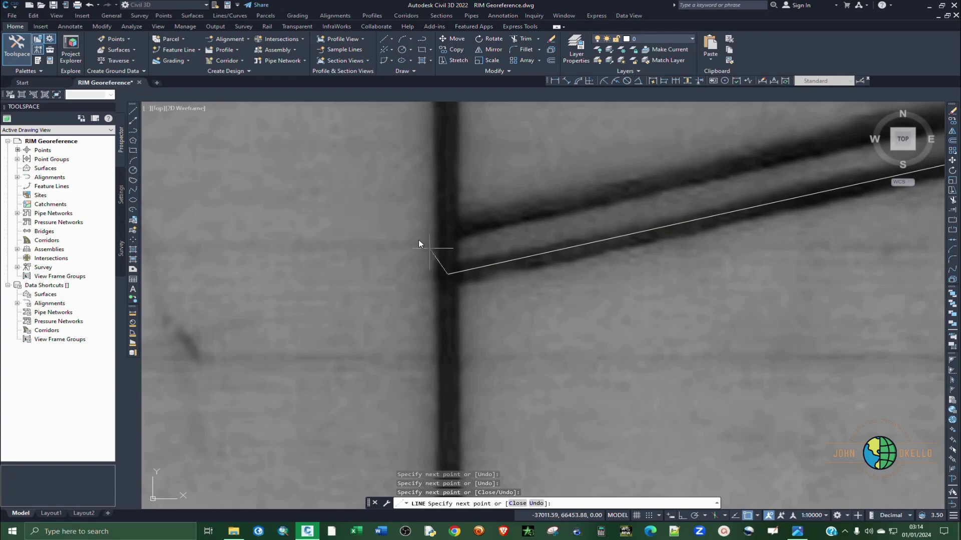
pyautogui.scroll(3, 380, 217)
# - Close the outline down the frame's western side, snapping to its starting corner, and end the line
pyautogui.scroll(-10, 404, 220)
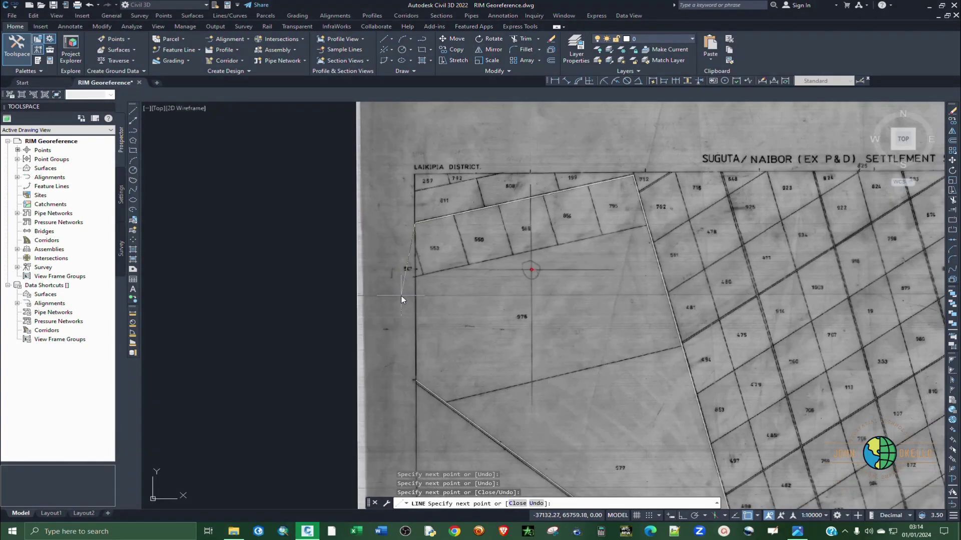
pyautogui.scroll(5, 418, 391)
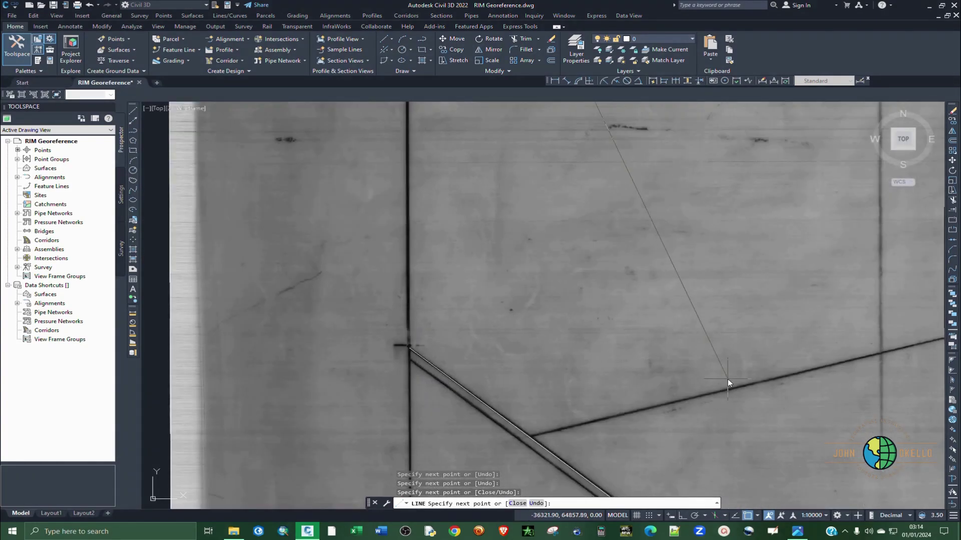
pyautogui.click(758, 517)
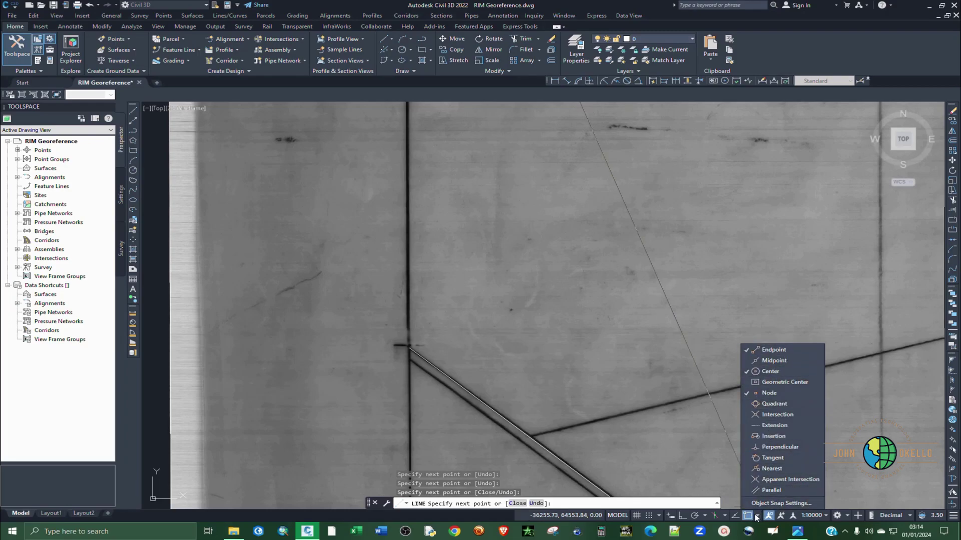
pyautogui.click(770, 490)
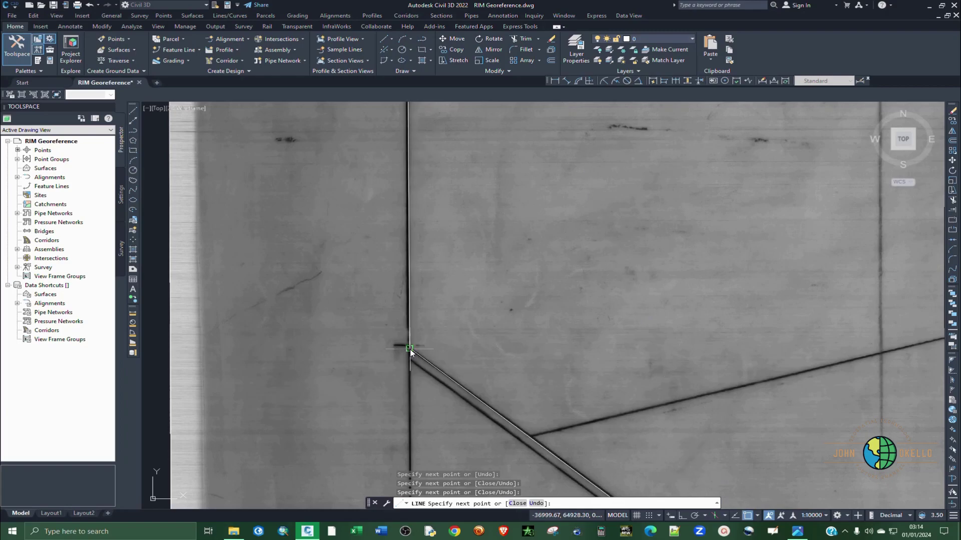
pyautogui.press('Return')
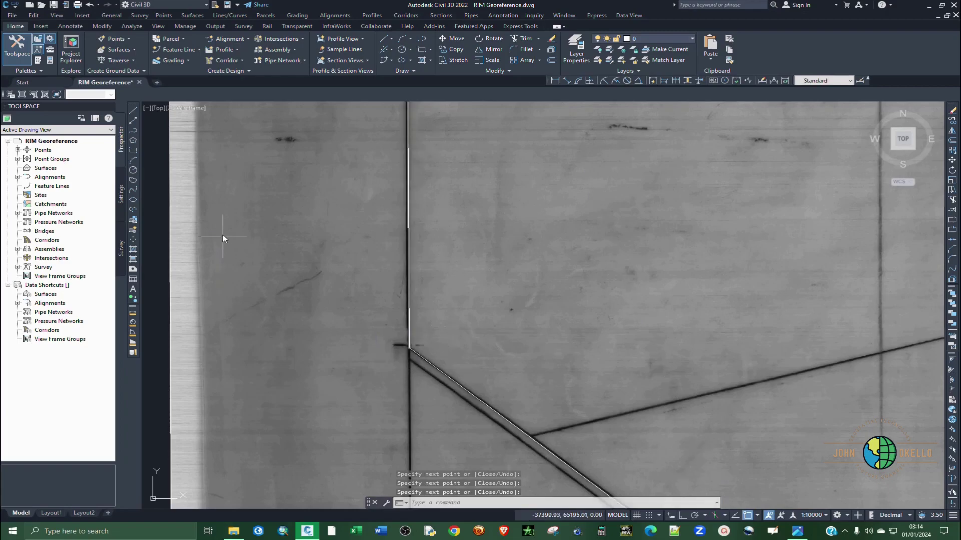
# - Start a line with the Nearest snap where the boundary between parcels 976 and 977 meets the traced southwestern boundary
pyautogui.click(133, 112)
pyautogui.scroll(-5, 420, 371)
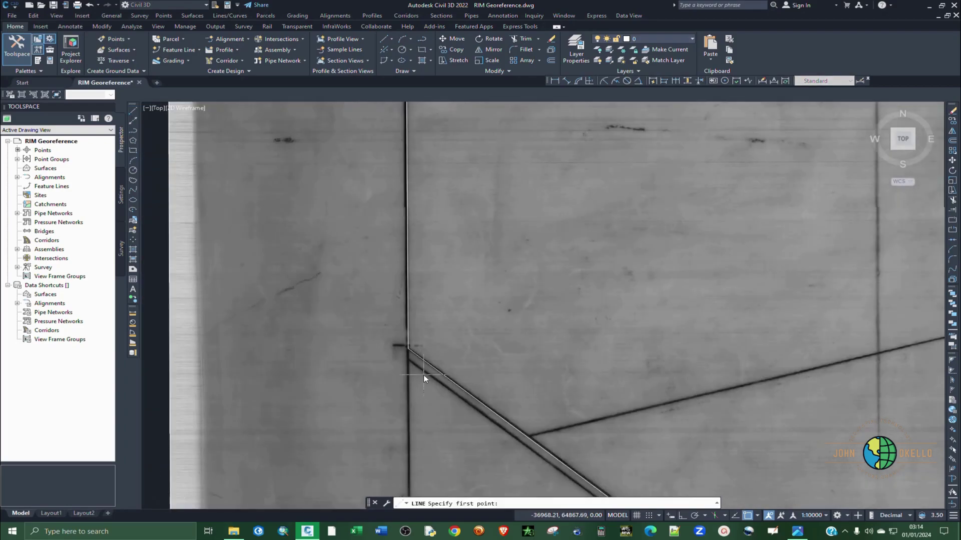
pyautogui.scroll(5, 464, 410)
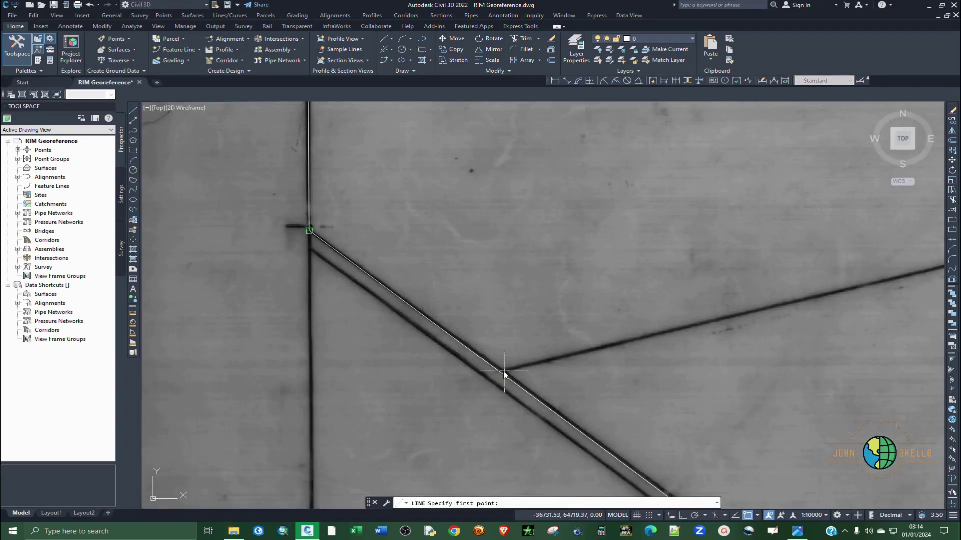
pyautogui.click(759, 516)
pyautogui.scroll(3, 502, 373)
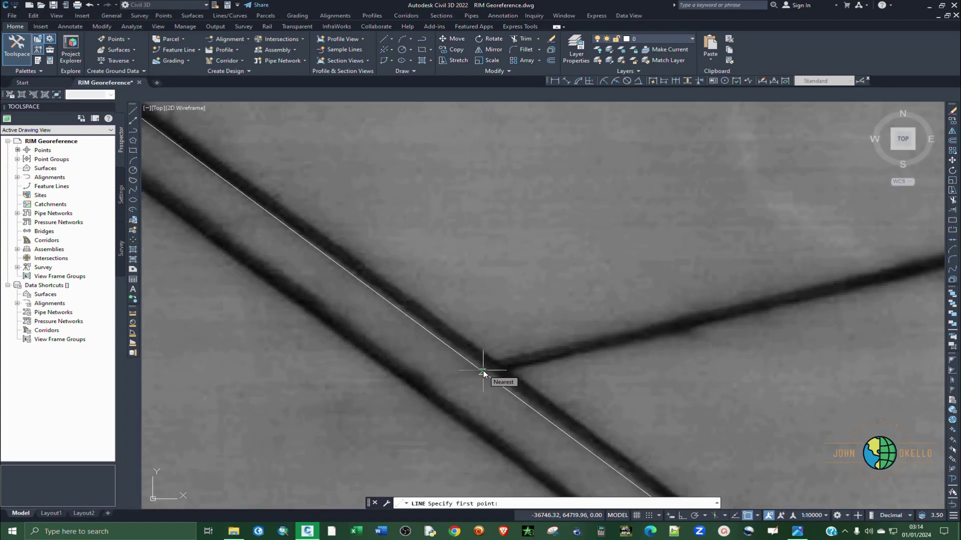
pyautogui.click(483, 371)
# - Trace the boundary between parcels 976 and 977 to the traced western edge of the grid and end the line
pyautogui.scroll(-5, 482, 372)
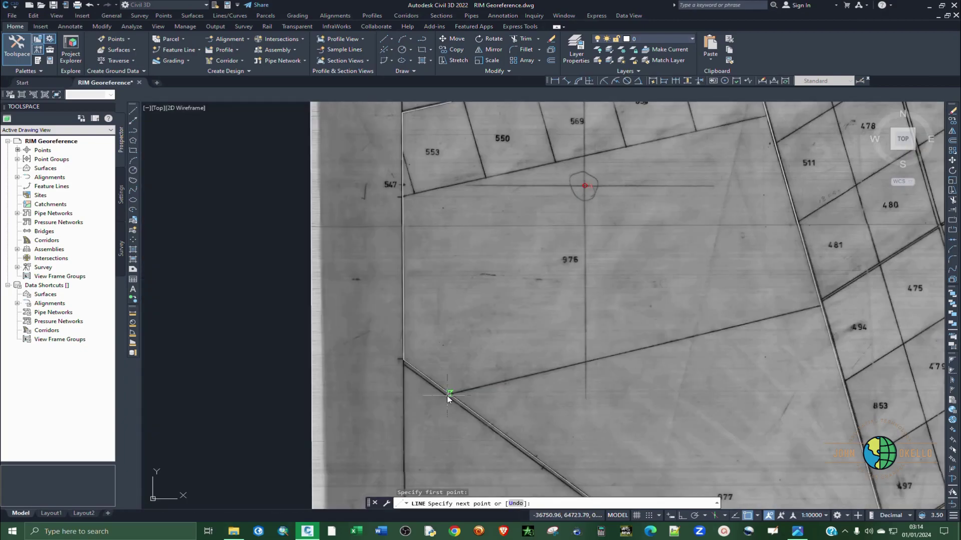
pyautogui.scroll(6, 860, 299)
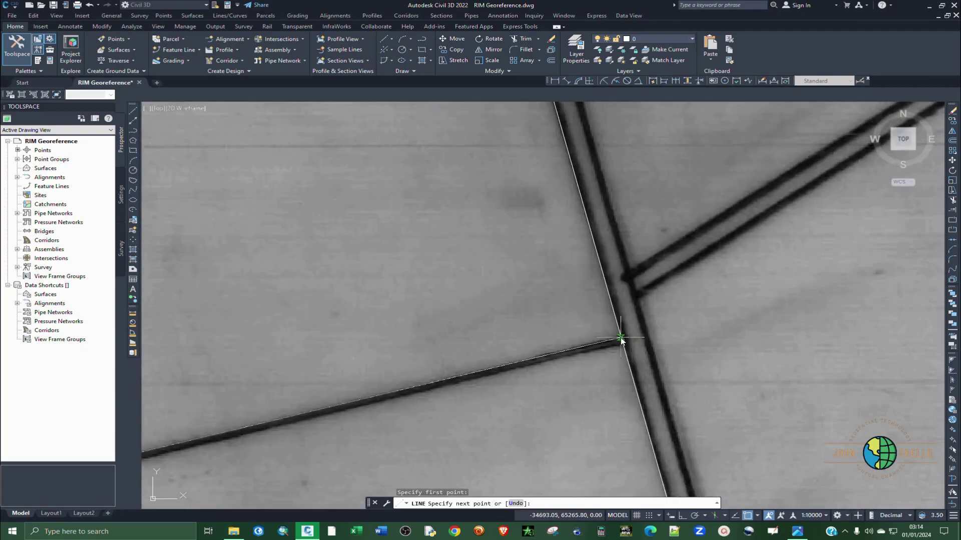
pyautogui.click(622, 343)
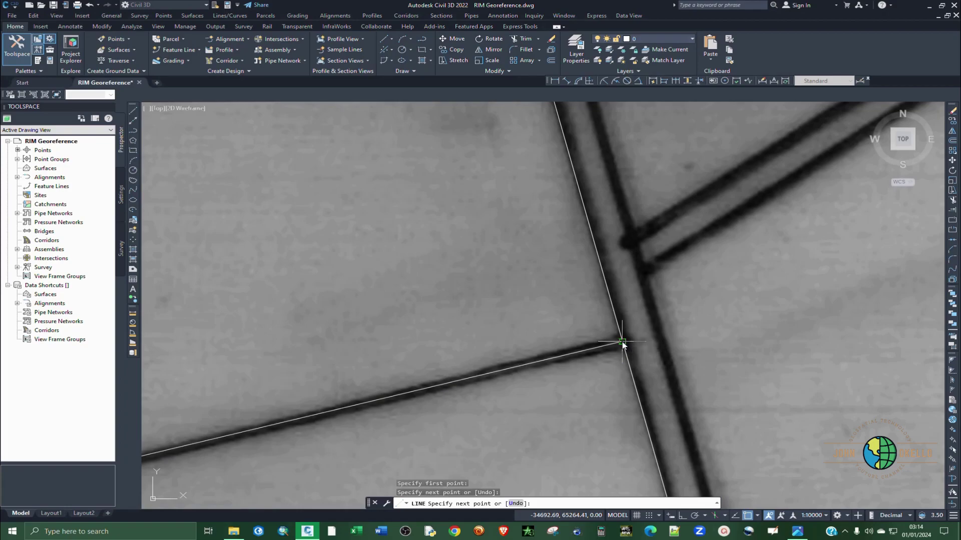
pyautogui.press('Return')
pyautogui.scroll(3, 620, 344)
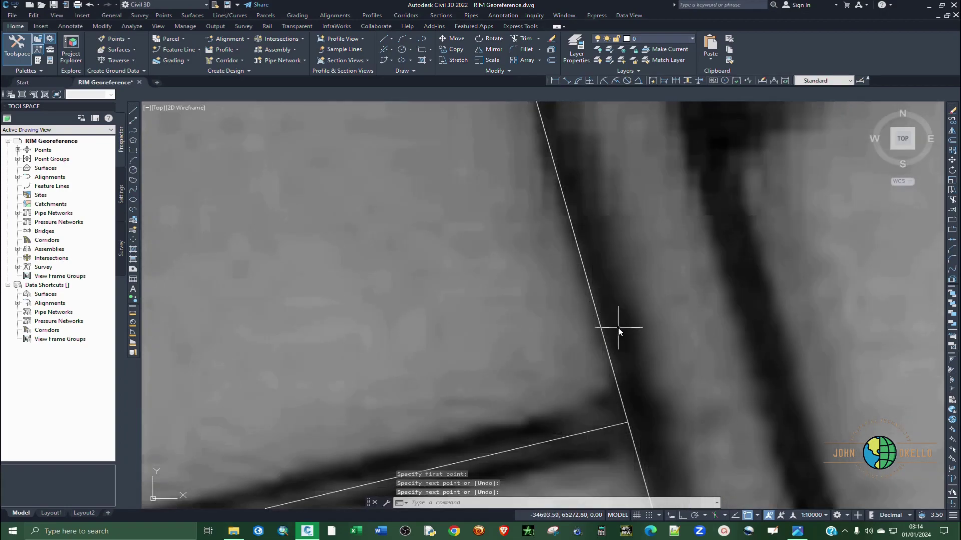
pyautogui.scroll(-3, 618, 328)
pyautogui.scroll(-8, 619, 327)
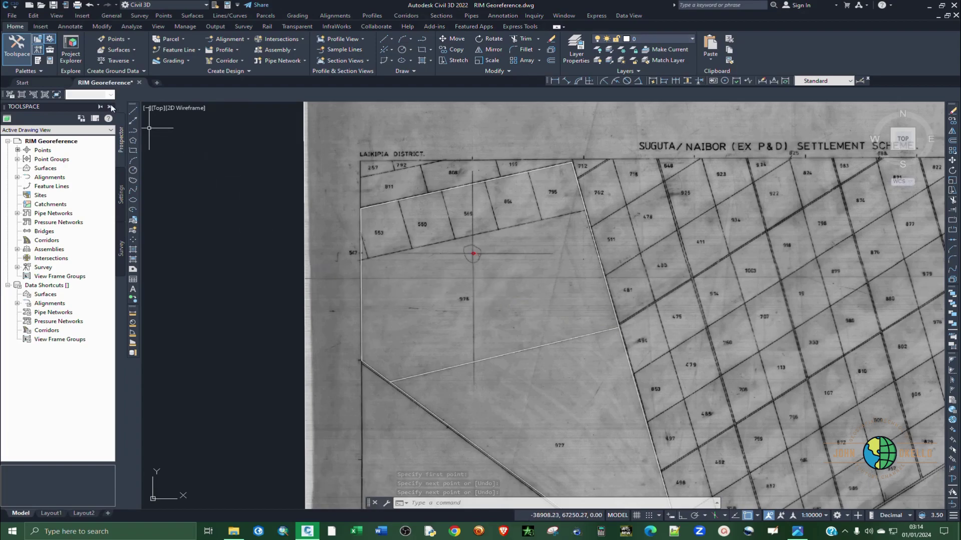
# - Trace the map frame from the double boundary's western corner down and along the southern side to the frame's southeastern corner
pyautogui.click(133, 111)
pyautogui.scroll(4, 377, 378)
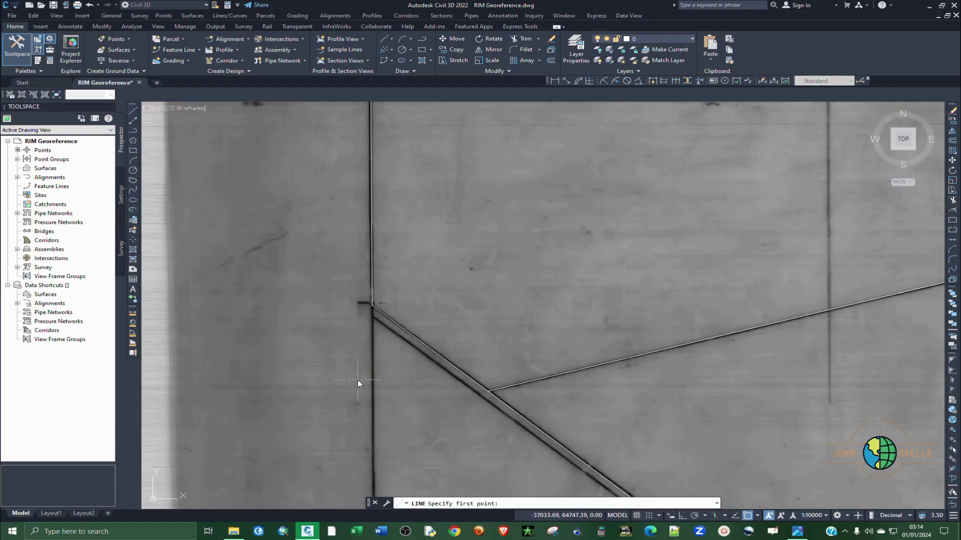
pyautogui.scroll(2, 371, 295)
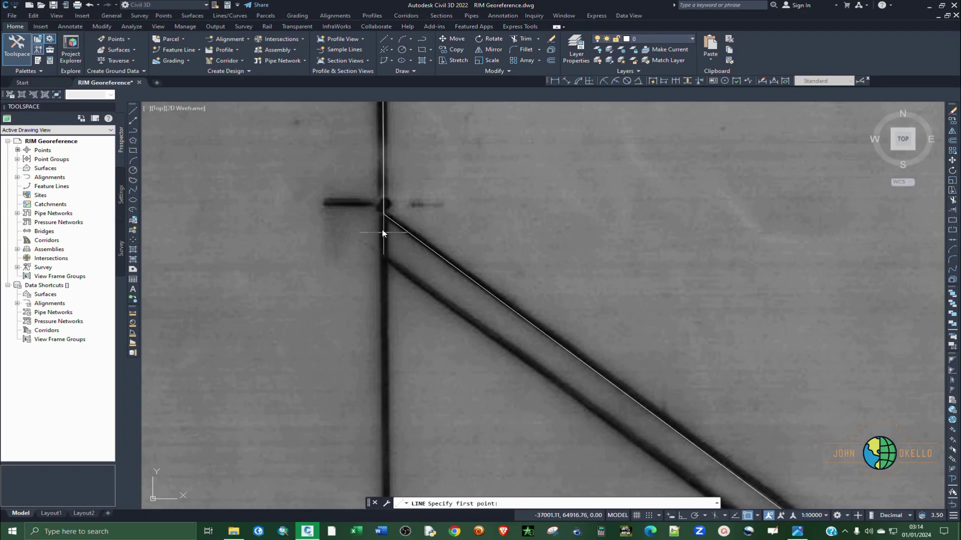
pyautogui.click(384, 214)
pyautogui.scroll(-3, 382, 348)
pyautogui.scroll(3, 508, 294)
pyautogui.click(508, 294)
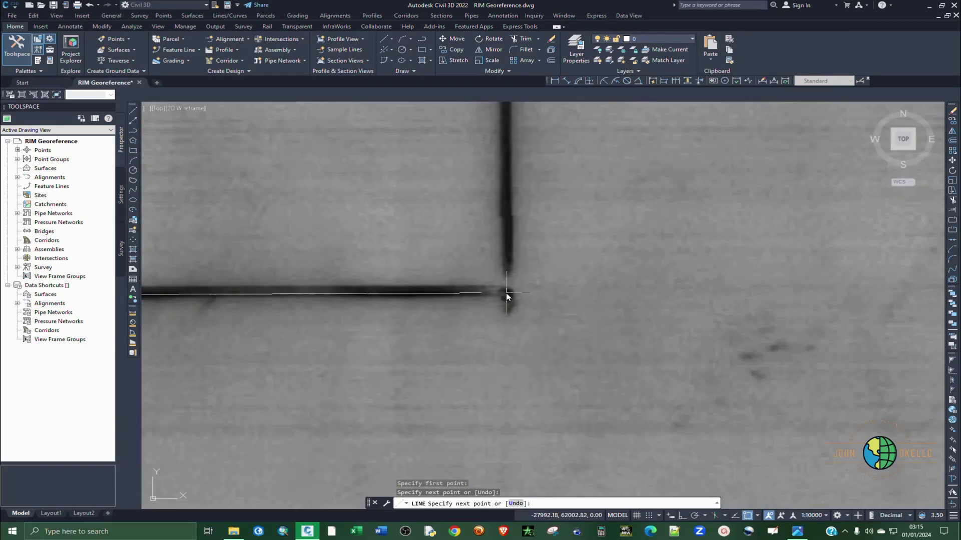
# - Trace the remaining eastern and northern sides of the map frame and end the line
pyautogui.moveTo(508, 294); pyautogui.dragTo(766, 382, button='middle')
pyautogui.click(442, 281)
pyautogui.press('Return')
# - Trace the boundary below parcels 257 and 792 from the frame's western side to its northern side
pyautogui.press('Return')
pyautogui.scroll(-5, 541, 326)
pyautogui.scroll(5, 541, 326)
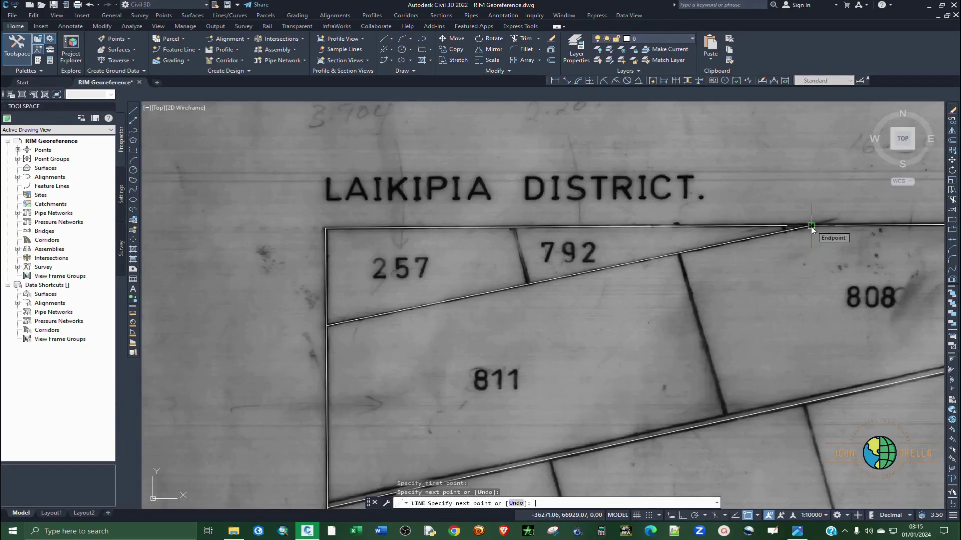
pyautogui.scroll(-4, 469, 186)
pyautogui.click(782, 232)
pyautogui.scroll(3, 704, 259)
pyautogui.press('Return')
# - Trace the boundary between parcels 808 and 199 down to the upper edge of the double boundary
pyautogui.press('Return')
pyautogui.scroll(-4, 473, 376)
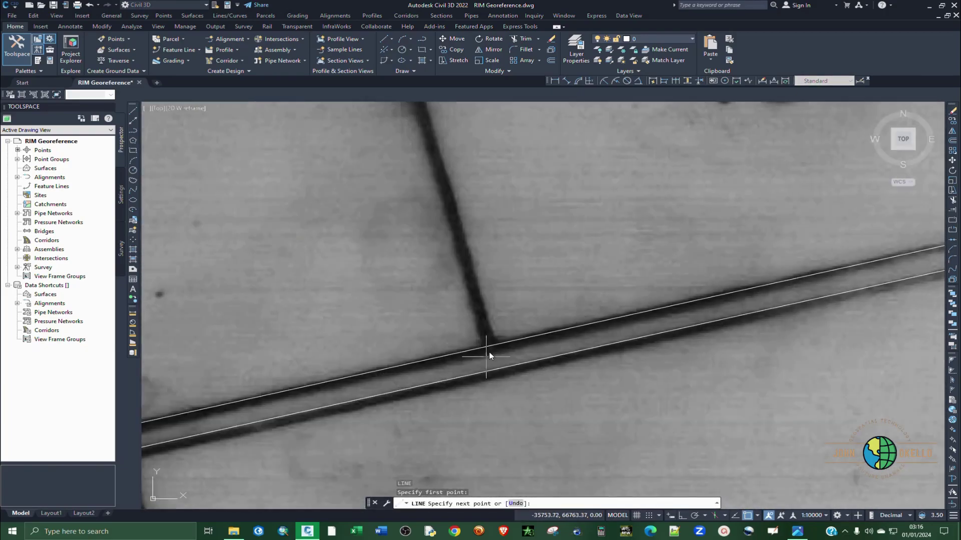
pyautogui.scroll(4, 406, 310)
pyautogui.click(405, 310)
# - Trace the slanted boundary southwest of parcel 553, beside 547, to the map frame's western side
pyautogui.scroll(-3, 632, 312)
pyautogui.scroll(3, 247, 225)
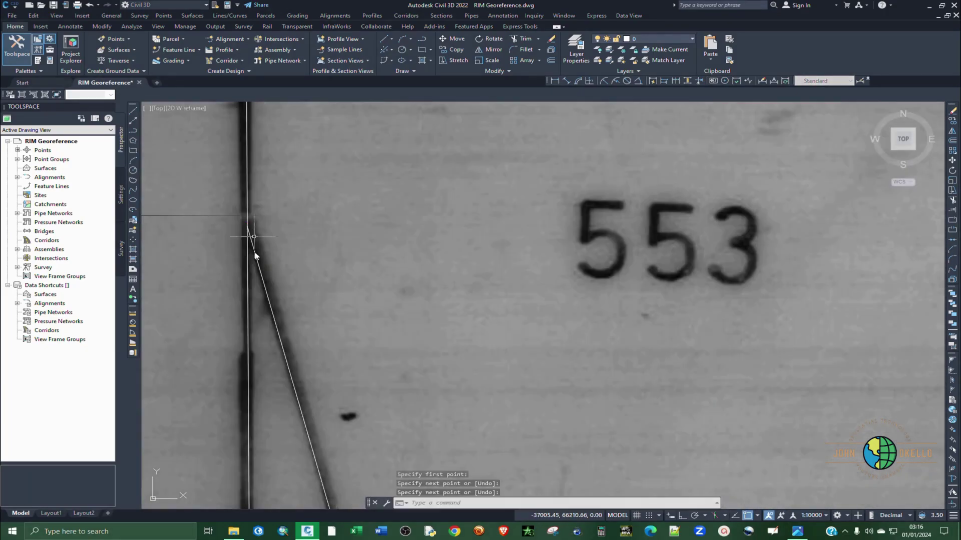
pyautogui.click(246, 225)
pyautogui.press('Return')
# - Trace the remaining dividing lines in the strip of parcels below the Laikipia District label
pyautogui.scroll(-3, 794, 242)
pyautogui.press('Return')
pyautogui.scroll(-2, 685, 242)
pyautogui.scroll(4, 310, 272)
pyautogui.scroll(-2, 443, 230)
pyautogui.press('Return')
pyautogui.click(443, 230)
pyautogui.scroll(2, 443, 230)
# - Trace the boundary around LR No 8037/1 to its circled eastern corner and end the line
pyautogui.scroll(-5, 529, 293)
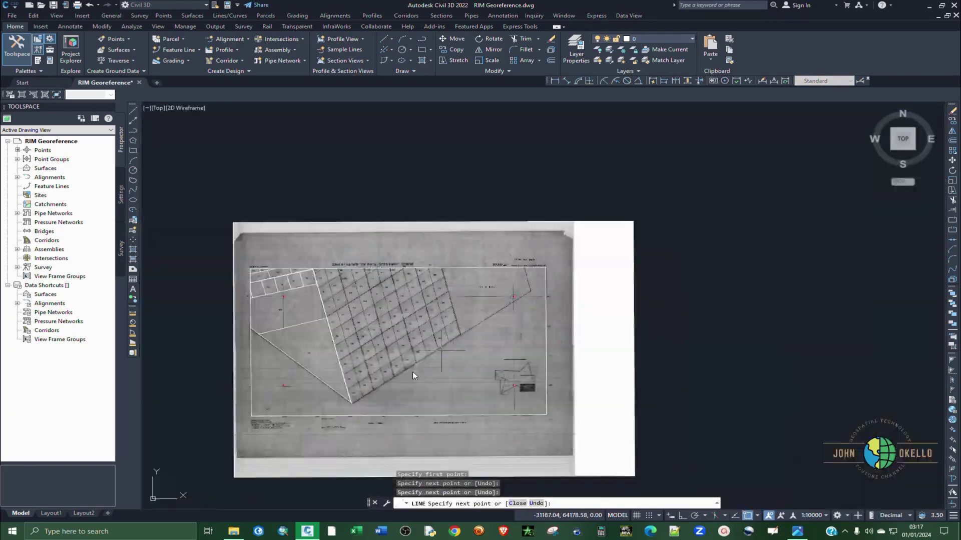
pyautogui.scroll(4, 626, 283)
pyautogui.click(627, 320)
pyautogui.scroll(-3, 599, 381)
pyautogui.scroll(4, 639, 149)
pyautogui.click(639, 150)
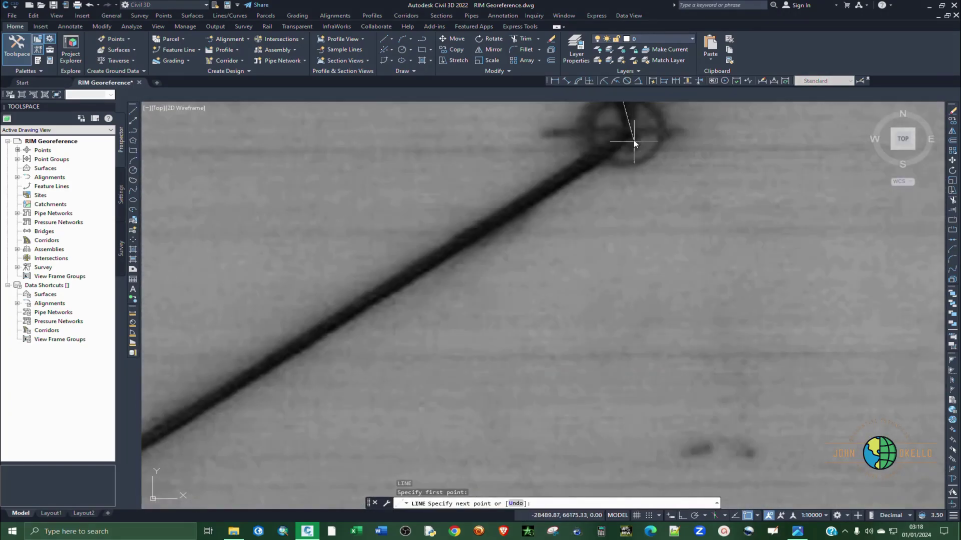
pyautogui.scroll(-2, 512, 434)
pyautogui.press('Return')
# - Trace the grid's southeastern double boundary and start a line at the foot of the double boundary between parcels 981 and 986
pyautogui.scroll(-3, 632, 230)
pyautogui.press('Return')
pyautogui.scroll(4, 632, 229)
pyautogui.scroll(-4, 535, 166)
pyautogui.scroll(4, 523, 288)
pyautogui.click(542, 329)
pyautogui.scroll(-6, 540, 288)
pyautogui.scroll(6, 539, 288)
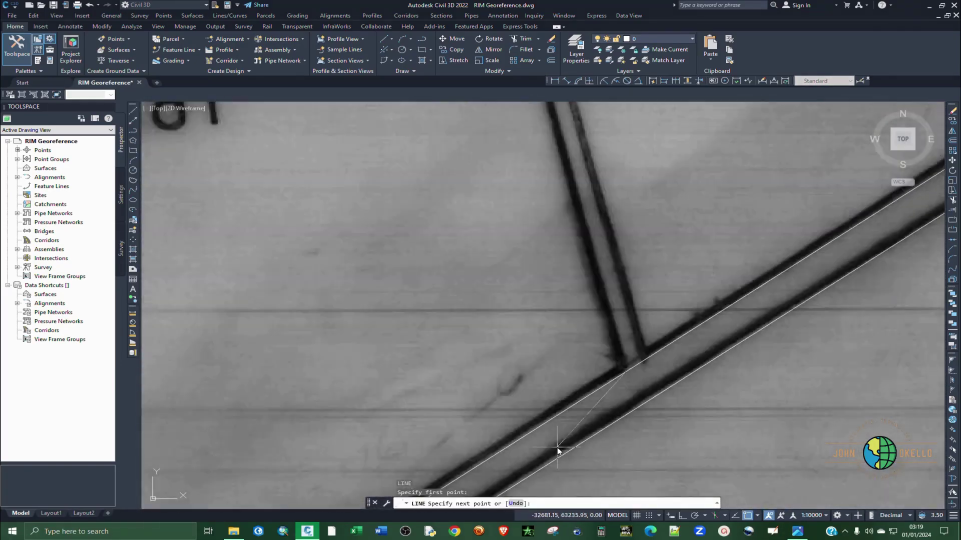
# - Trace the northwest-southeast parcel boundaries to the southeastern double boundary, including the line between parcels 829 and 801
pyautogui.press('Return')
pyautogui.press('Return')
pyautogui.click(536, 241)
pyautogui.scroll(-6, 571, 320)
pyautogui.scroll(5, 571, 233)
pyautogui.scroll(-2, 612, 368)
pyautogui.scroll(-3, 612, 368)
pyautogui.scroll(4, 472, 226)
pyautogui.scroll(-10, 572, 343)
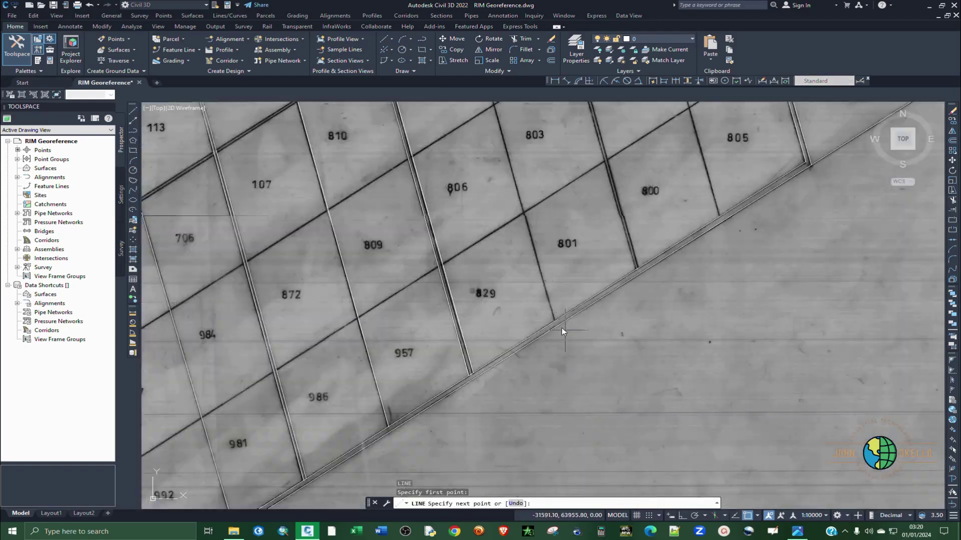
pyautogui.press('Return')
# - Start tracing the grid's southwest-northeast cross boundaries around parcel 481
pyautogui.press('Return')
pyautogui.scroll(5, 704, 327)
pyautogui.scroll(-4, 694, 302)
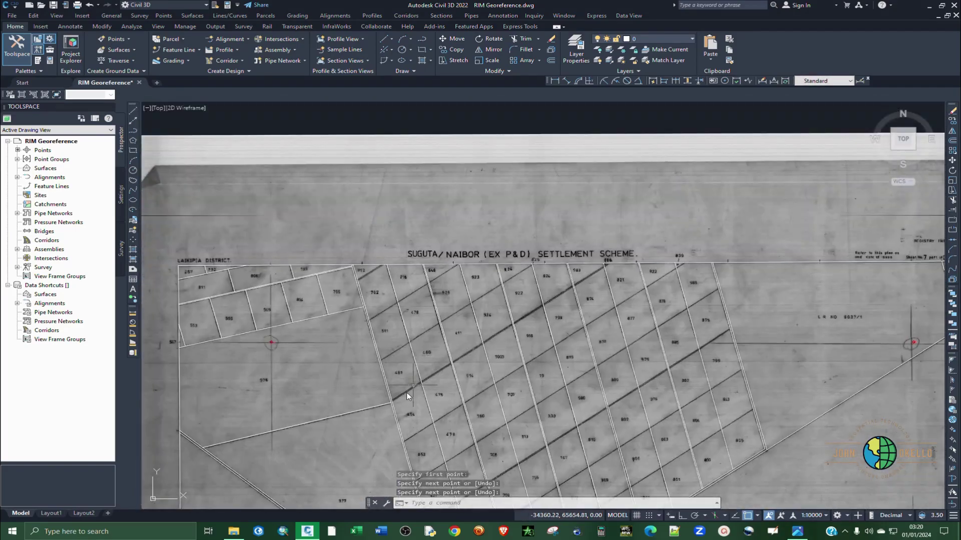
pyautogui.scroll(4, 531, 300)
pyautogui.scroll(2, 648, 332)
pyautogui.click(515, 366)
# - Trace the southwest-northeast cross boundaries between the parcel rows across to the double boundaries
pyautogui.scroll(-4, 713, 242)
pyautogui.scroll(-3, 713, 242)
pyautogui.scroll(8, 746, 301)
pyautogui.scroll(-3, 746, 301)
pyautogui.scroll(3, 566, 415)
pyautogui.scroll(-4, 680, 253)
pyautogui.scroll(6, 595, 401)
pyautogui.scroll(-3, 806, 207)
pyautogui.scroll(5, 582, 311)
pyautogui.click(582, 311)
# - Trace the remaining cross boundaries in the eastern part of the grid and end the line
pyautogui.press('Return')
pyautogui.scroll(-3, 693, 245)
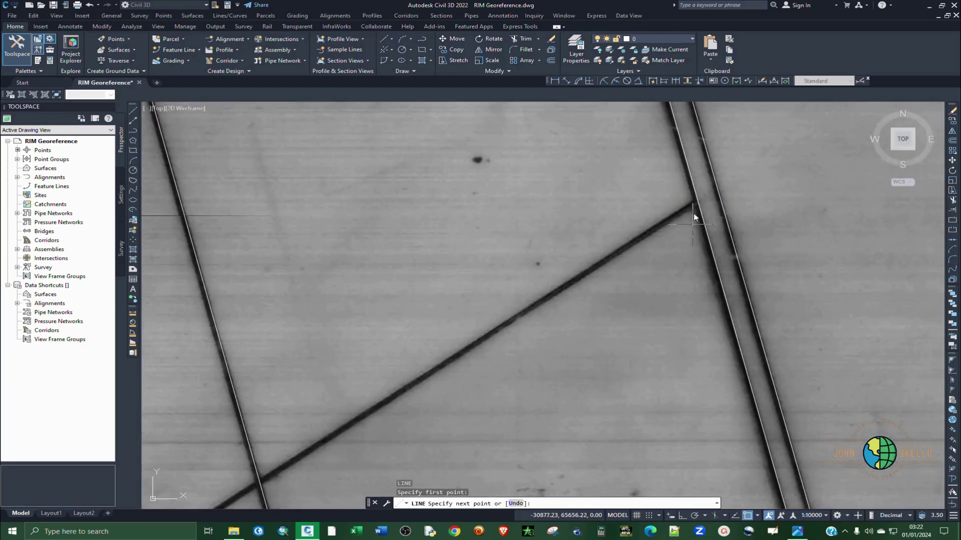
pyautogui.scroll(-4, 470, 418)
pyautogui.scroll(5, 578, 371)
pyautogui.scroll(-6, 578, 371)
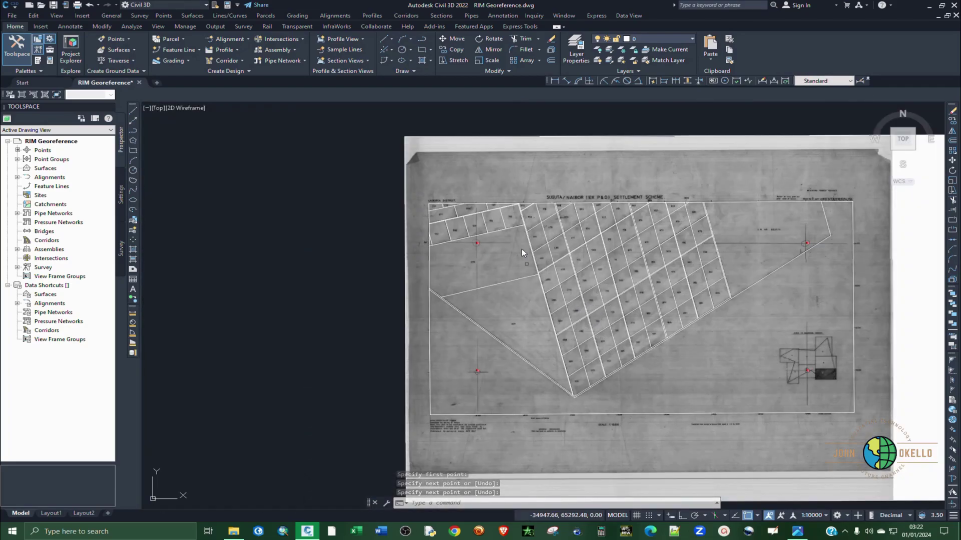
# - Select the southwestern double boundary lines and extend the selection to all similar lines in the drawing
pyautogui.scroll(4, 463, 215)
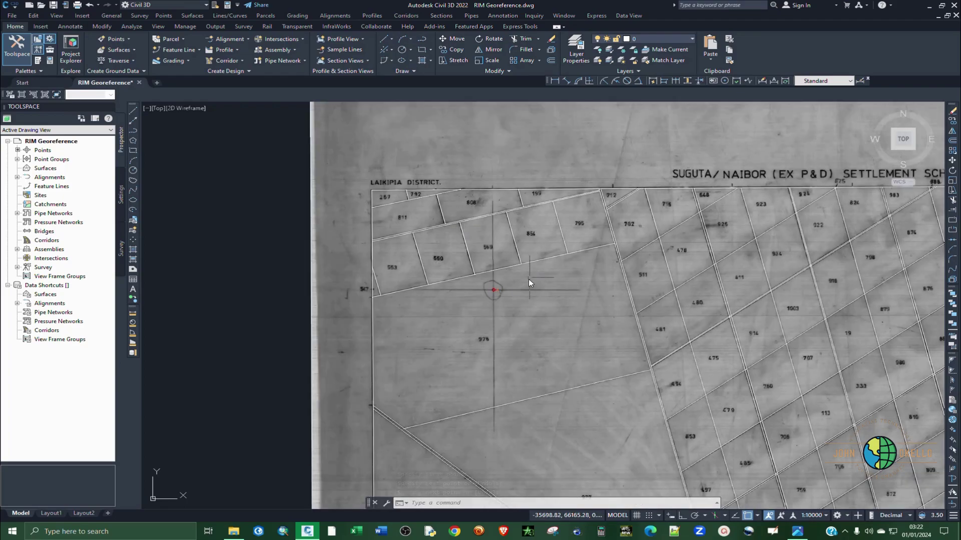
pyautogui.scroll(-2, 489, 301)
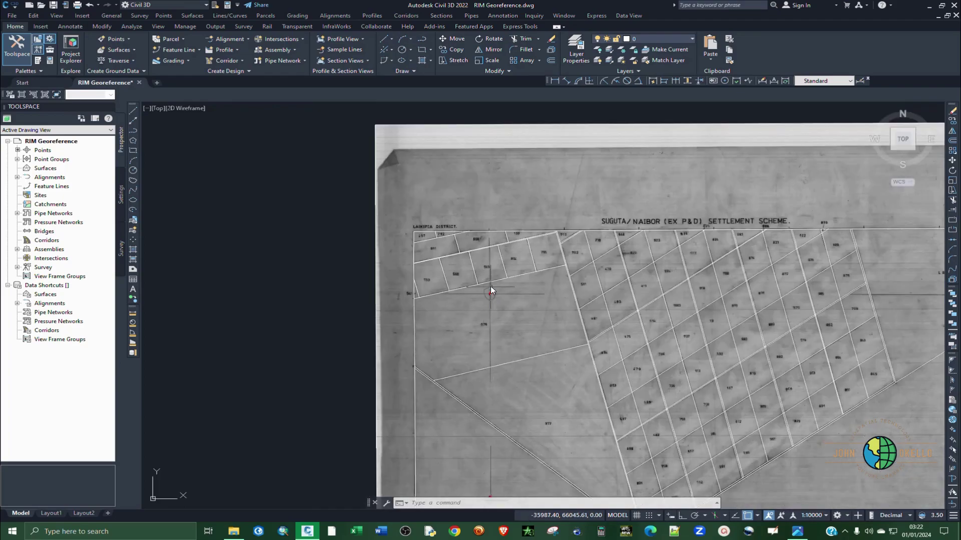
pyautogui.scroll(-2, 491, 288)
pyautogui.scroll(8, 551, 416)
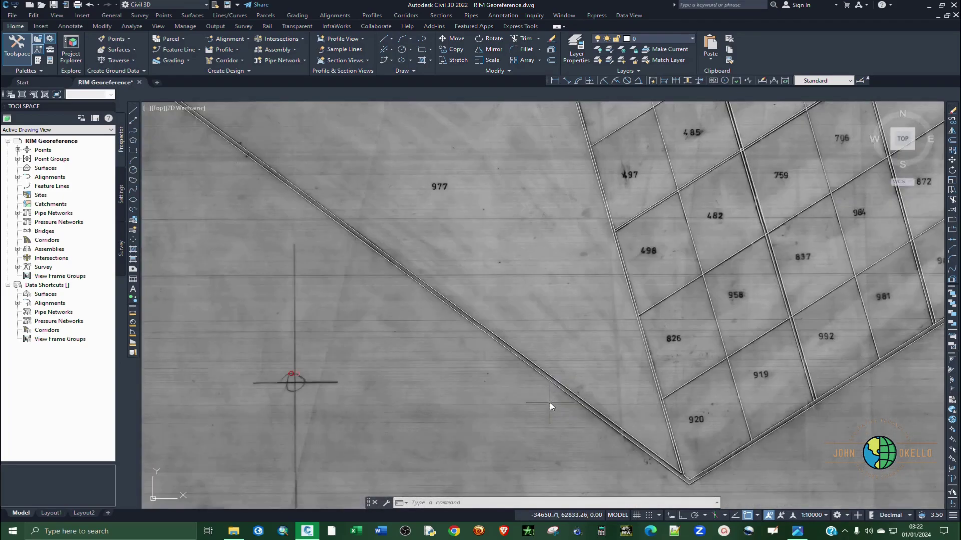
pyautogui.scroll(3, 549, 403)
pyautogui.click(553, 370)
pyautogui.click(543, 365)
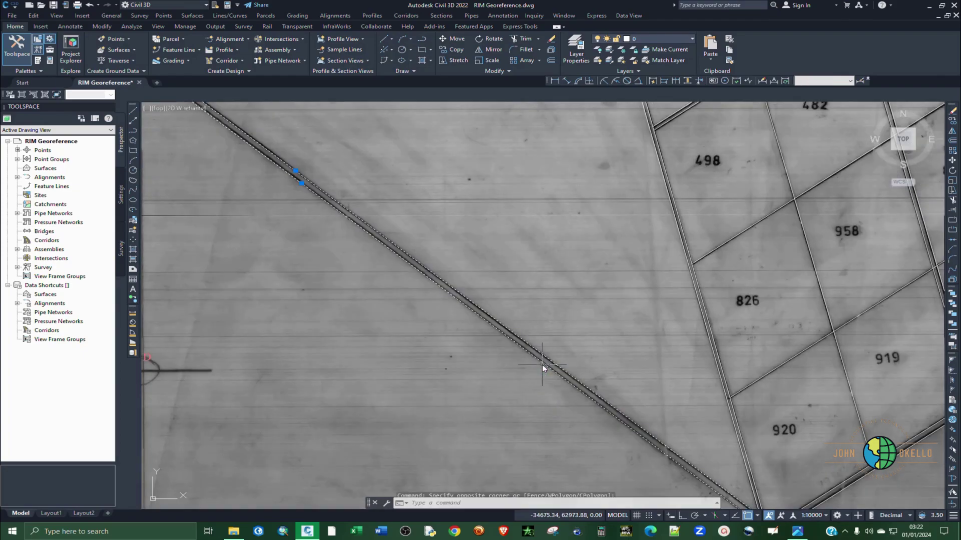
pyautogui.scroll(-2, 481, 355)
pyautogui.rightClick(481, 349)
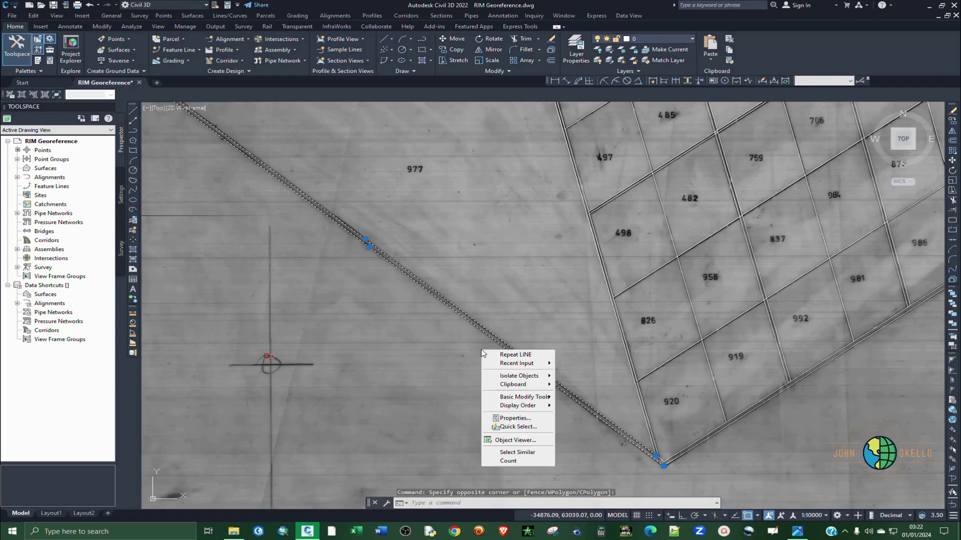
pyautogui.click(515, 453)
pyautogui.scroll(-5, 476, 391)
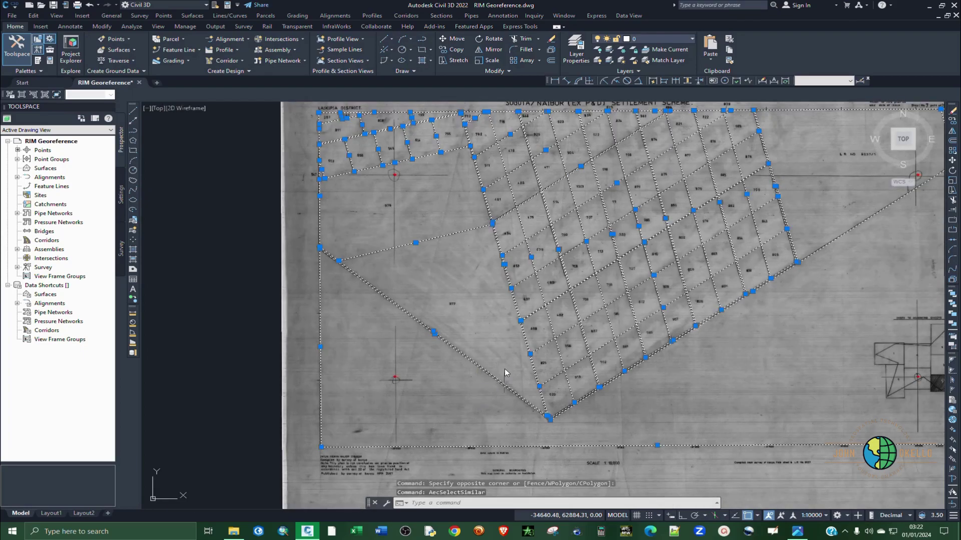
pyautogui.scroll(-2, 514, 361)
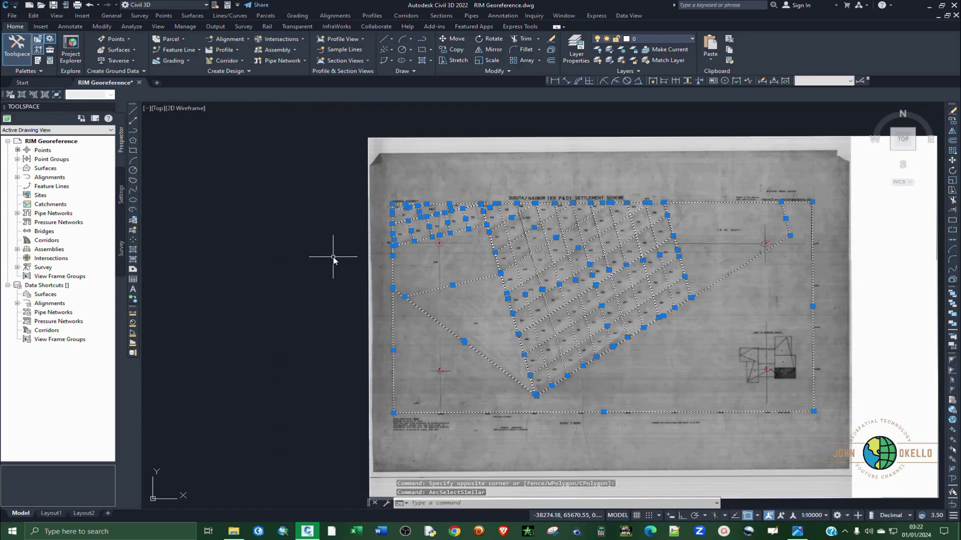
pyautogui.scroll(3, 405, 441)
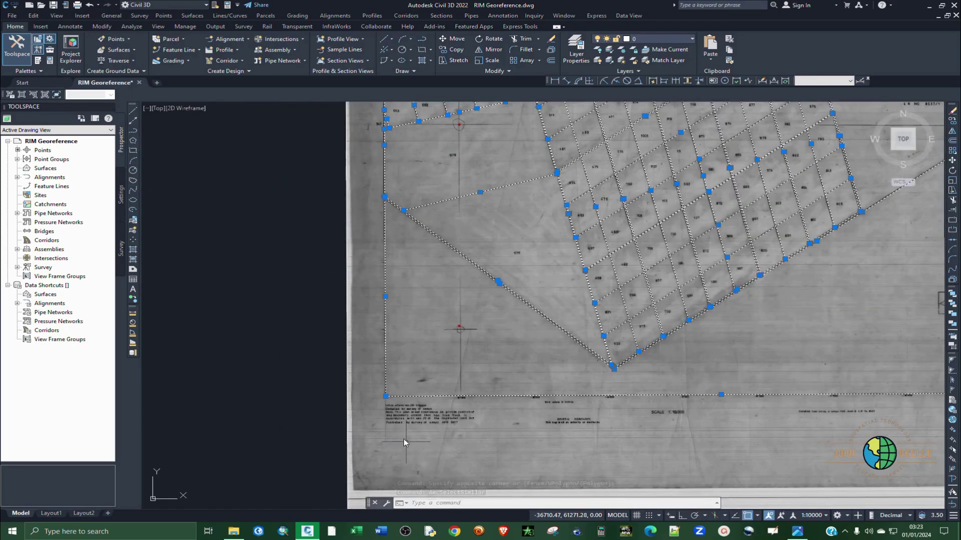
pyautogui.scroll(-3, 398, 407)
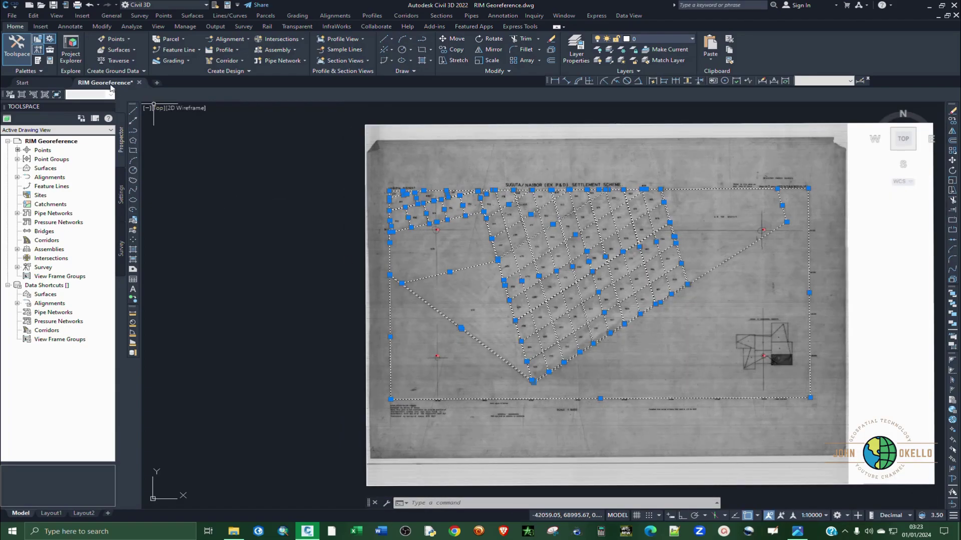
# - Set the color of all selected lines to Magenta and clear the selection
pyautogui.click(50, 61)
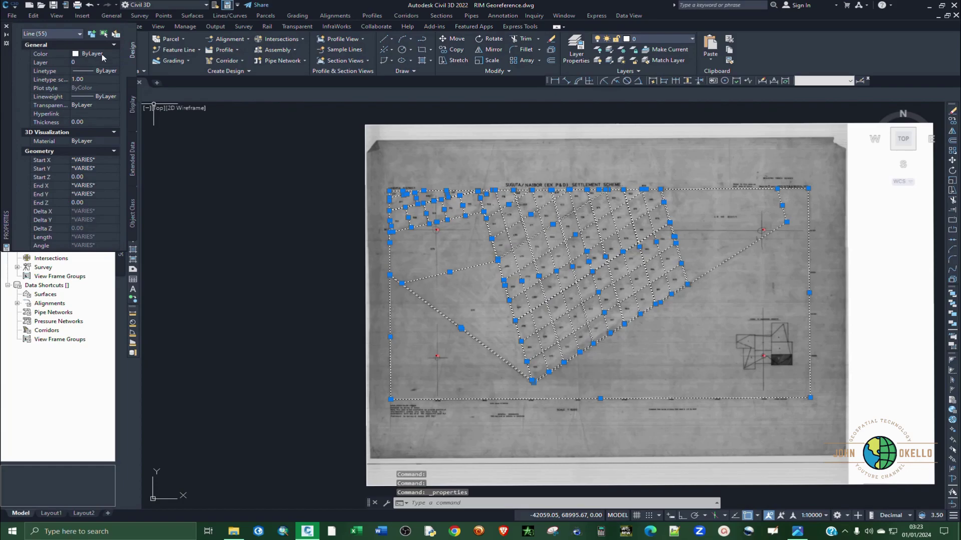
pyautogui.click(106, 54)
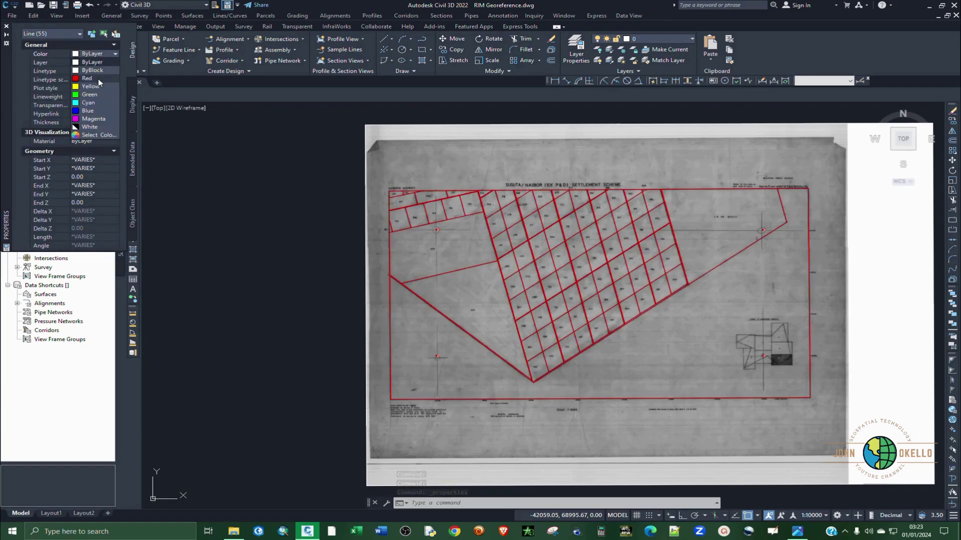
pyautogui.click(85, 118)
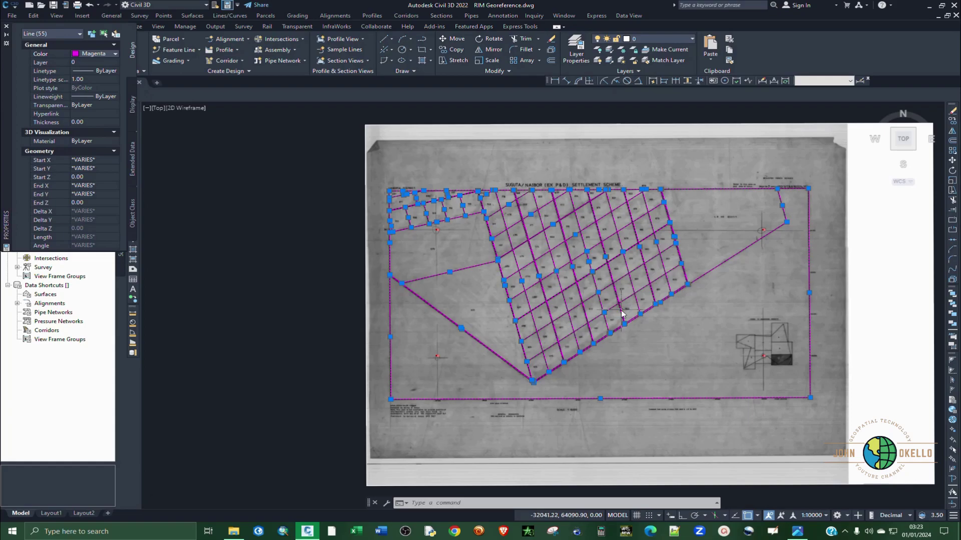
pyautogui.scroll(2, 622, 314)
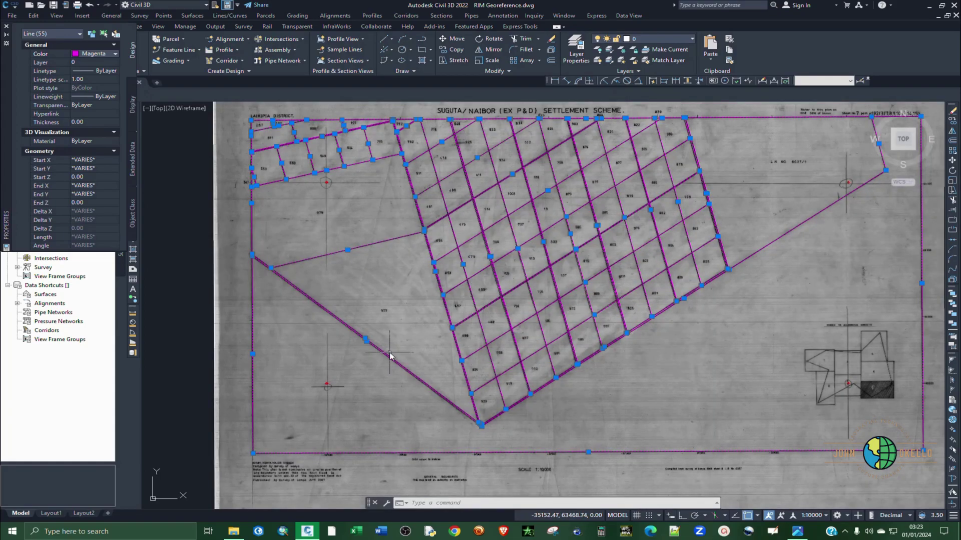
pyautogui.press('Escape')
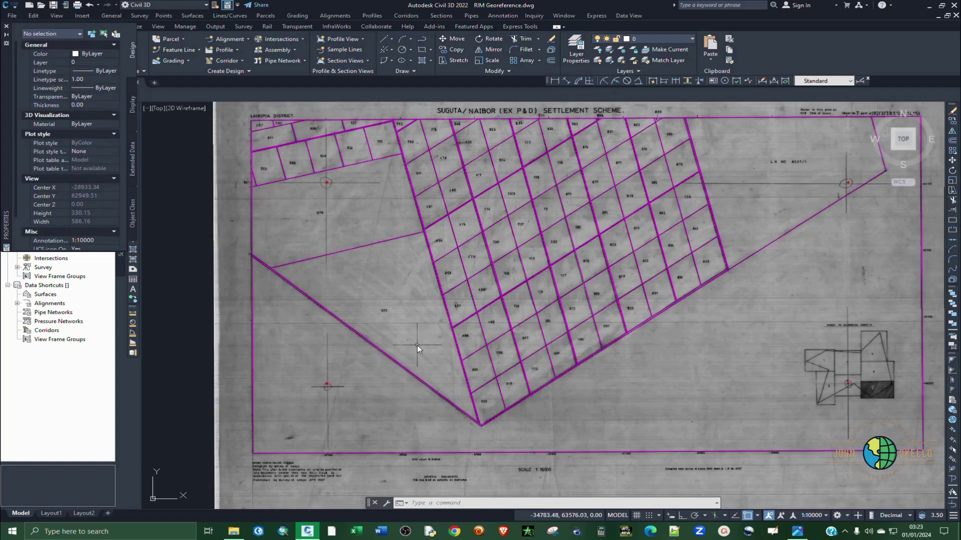
# - Trim the line segments inside the double-boundary crossing between parcels 113, 333, 107 and 706
pyautogui.scroll(-2, 416, 346)
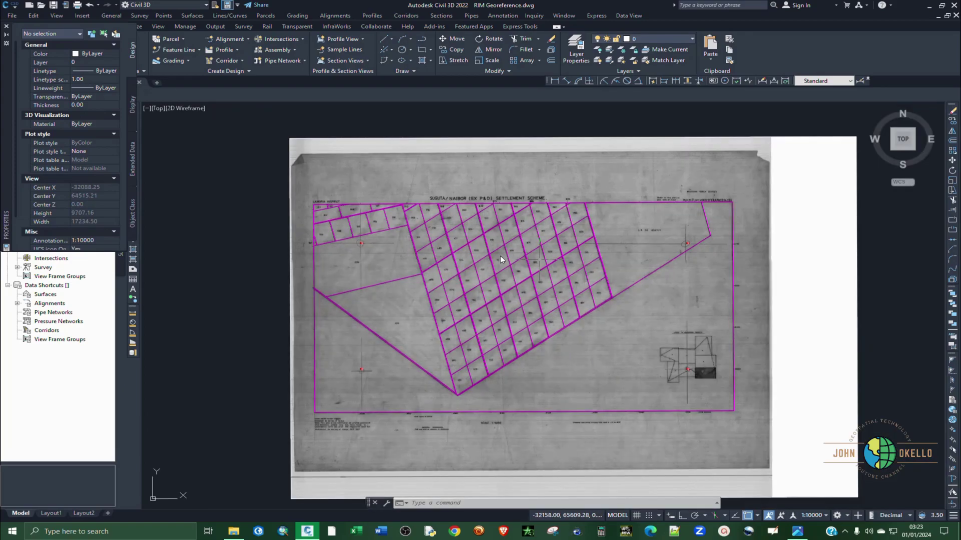
pyautogui.scroll(7, 500, 257)
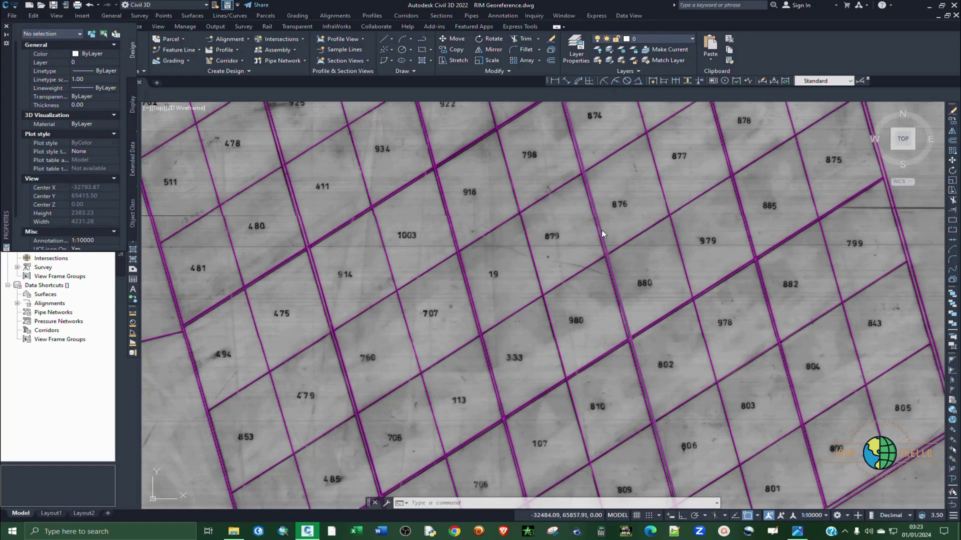
pyautogui.scroll(-4, 601, 229)
pyautogui.scroll(8, 561, 355)
pyautogui.scroll(-2, 595, 272)
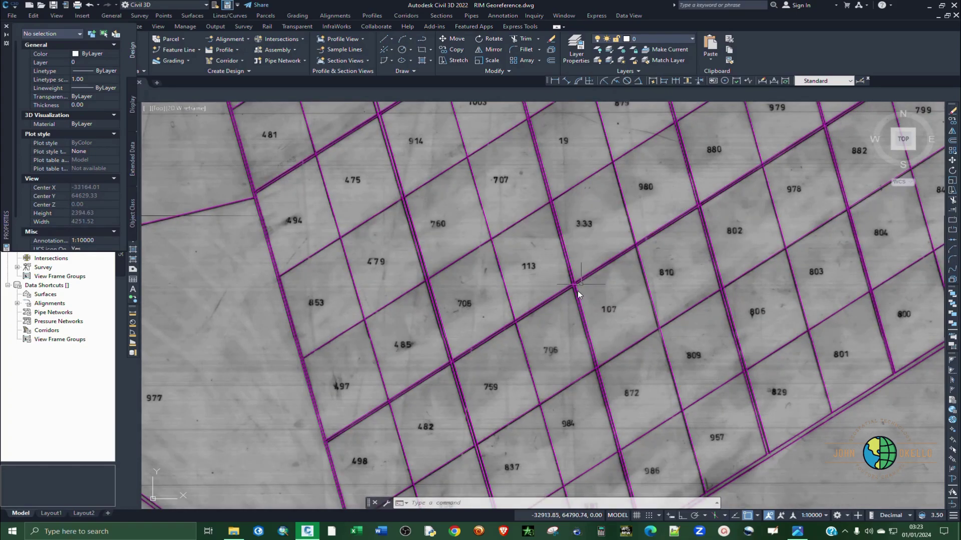
pyautogui.scroll(-3, 565, 280)
pyautogui.scroll(8, 570, 286)
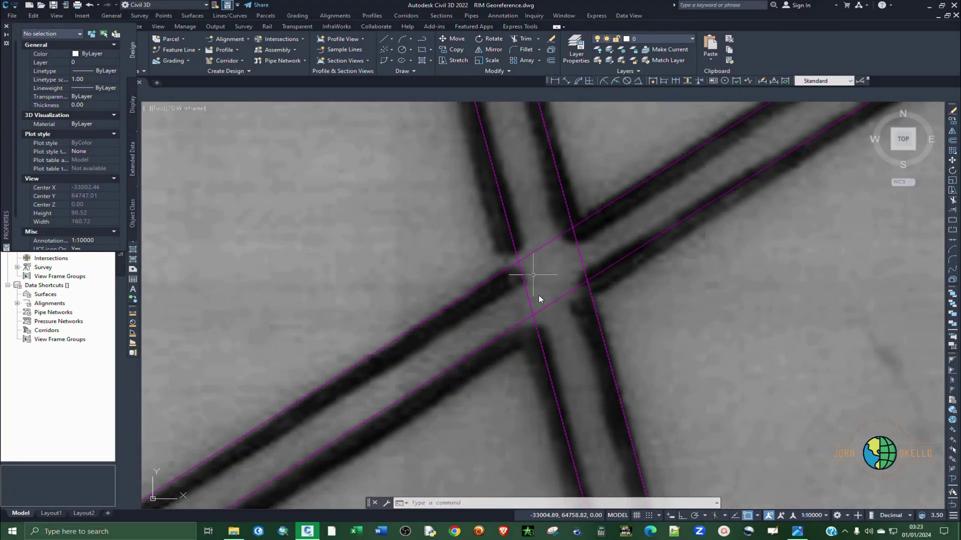
pyautogui.click(525, 40)
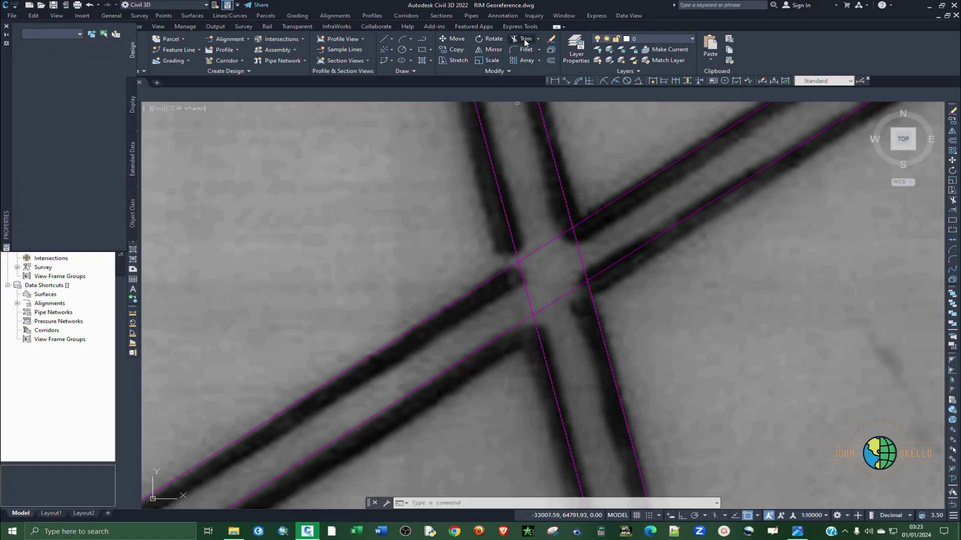
pyautogui.click(531, 198)
pyautogui.click(576, 355)
pyautogui.press('Return')
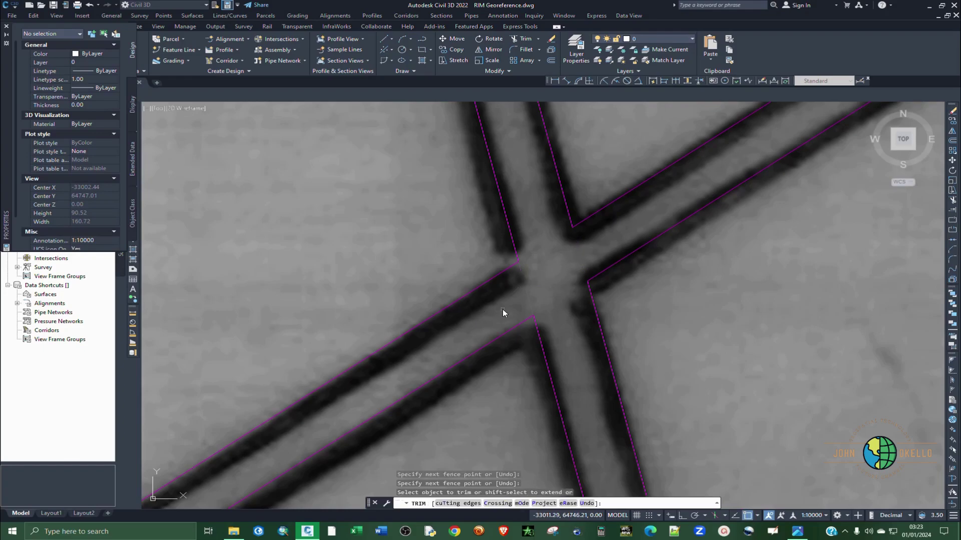
# - Trim the line segments inside the double-boundary crossing between parcels 980 and 802
pyautogui.scroll(-15, 511, 323)
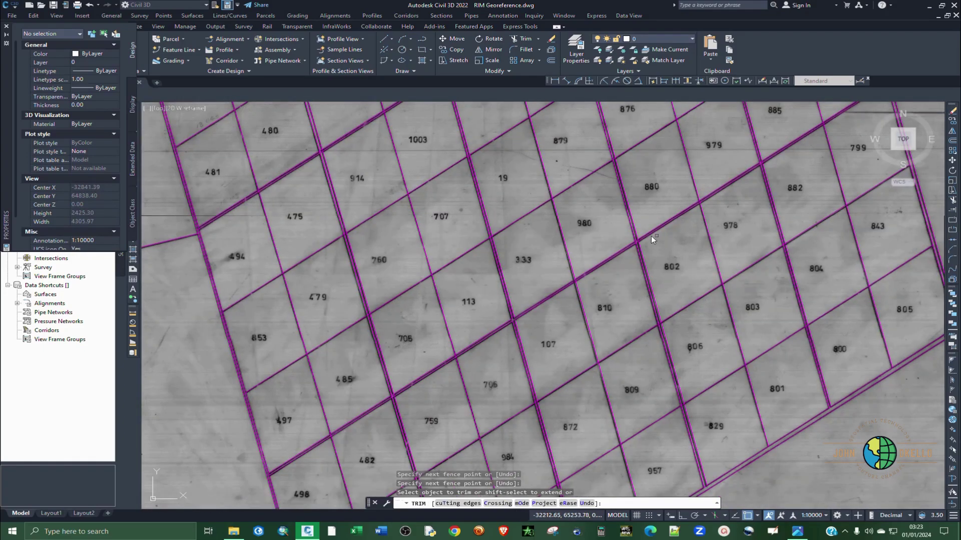
pyautogui.scroll(12, 646, 245)
pyautogui.moveTo(578, 220); pyautogui.dragTo(621, 326)
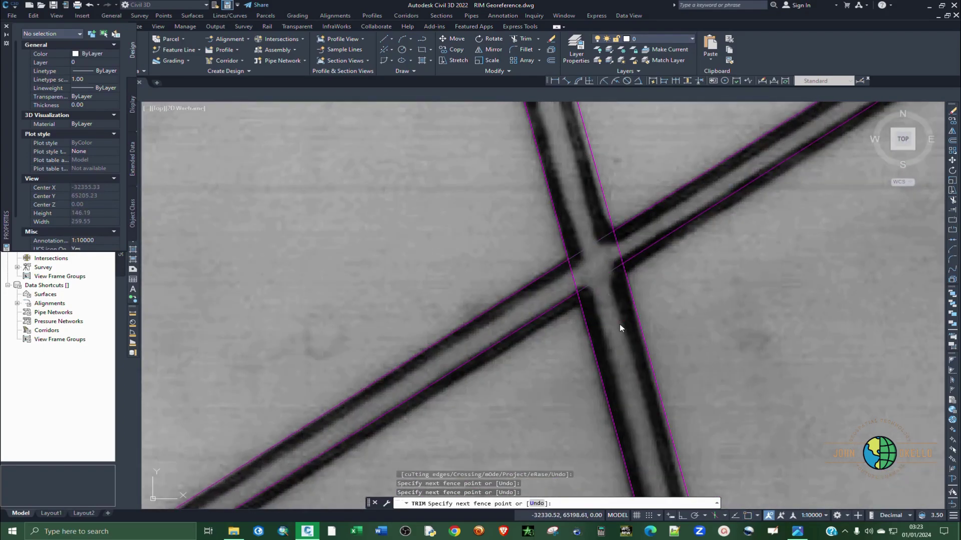
pyautogui.moveTo(631, 238); pyautogui.dragTo(526, 299)
pyautogui.scroll(-12, 500, 306)
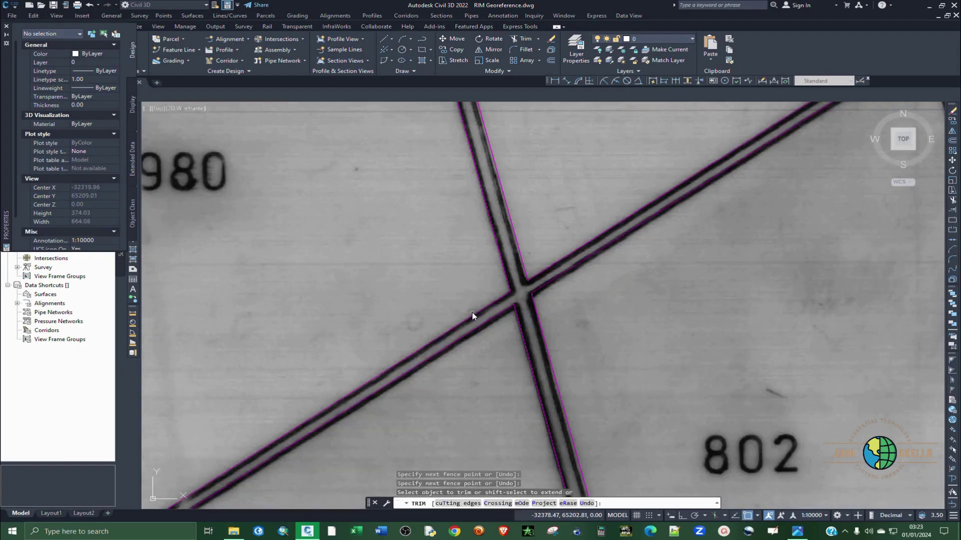
# - Continue trimming northeast along the double boundary, clearing the crossing between parcels 979, 885, 978 and 882
pyautogui.scroll(6, 576, 250)
pyautogui.scroll(10, 587, 242)
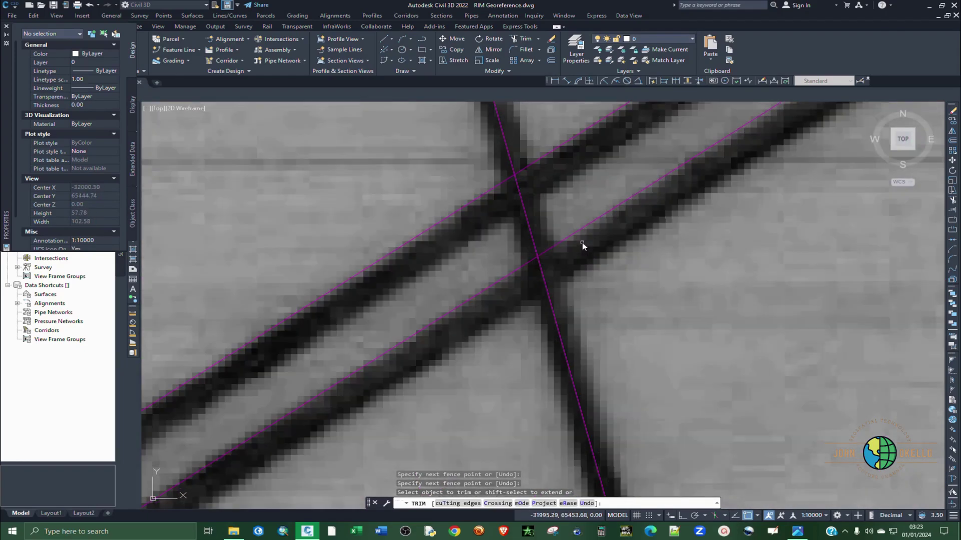
pyautogui.scroll(-15, 563, 270)
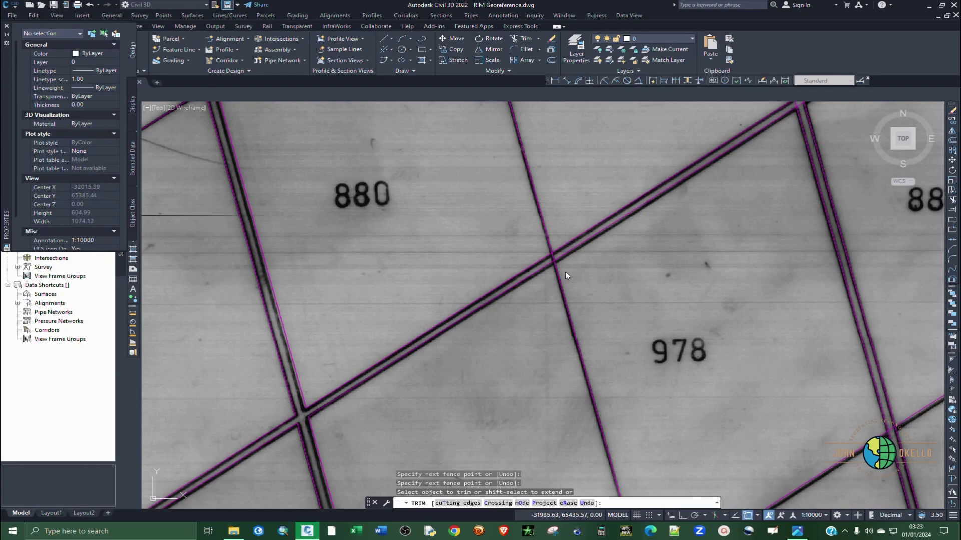
pyautogui.scroll(11, 621, 228)
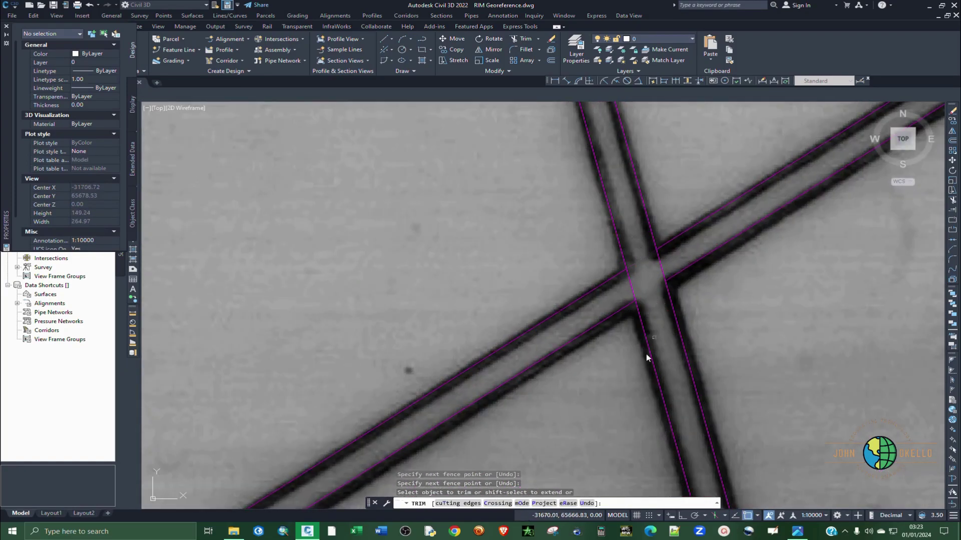
pyautogui.scroll(-5, 646, 370)
pyautogui.scroll(7, 650, 363)
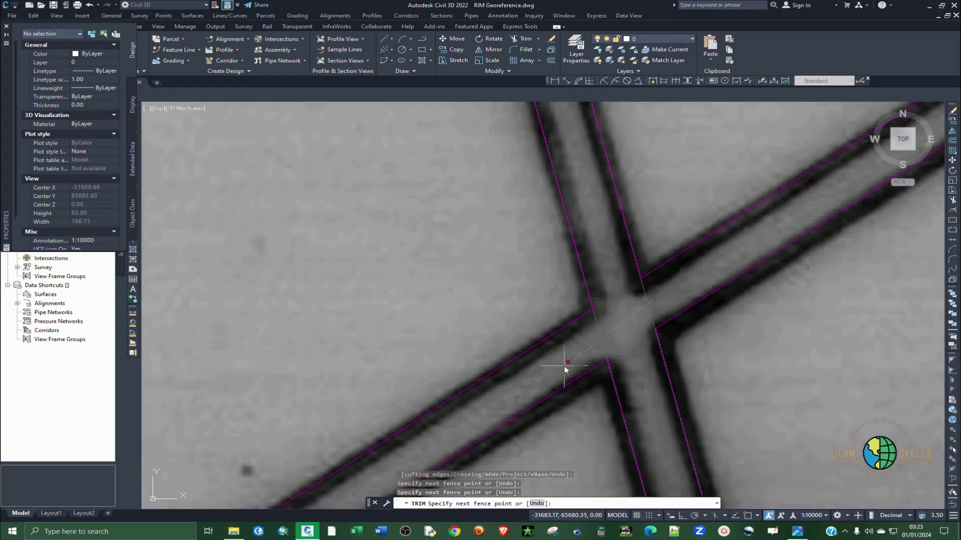
# - Trim the cross-boundary pieces inside the double boundary running between parcels 877, 878 and 885
pyautogui.scroll(-7, 616, 395)
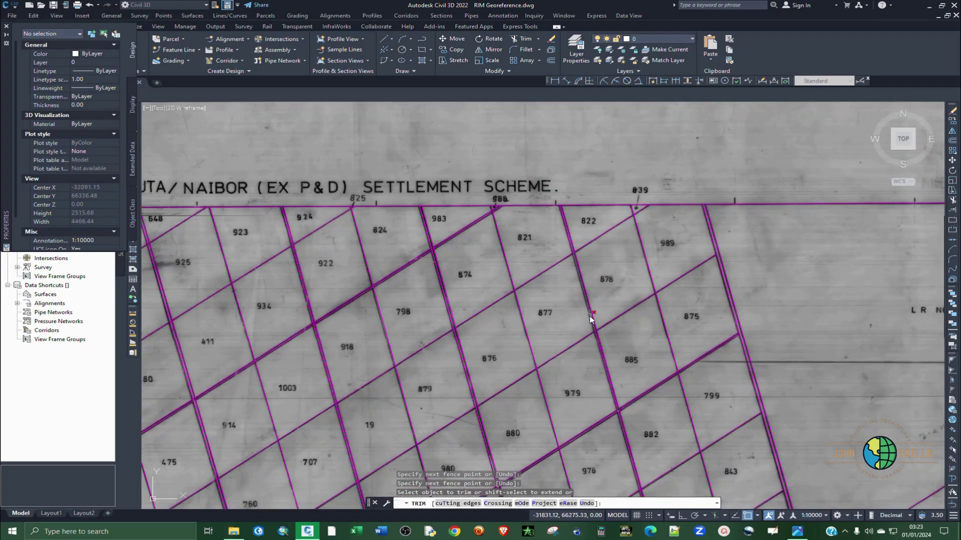
pyautogui.scroll(6, 602, 359)
pyautogui.click(614, 353)
pyautogui.scroll(-6, 622, 269)
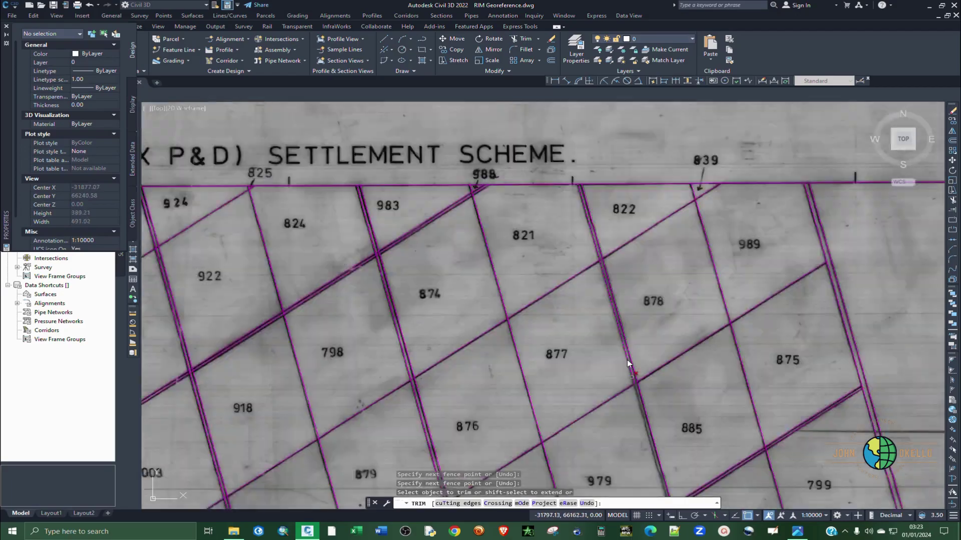
pyautogui.scroll(6, 495, 256)
pyautogui.scroll(-6, 636, 243)
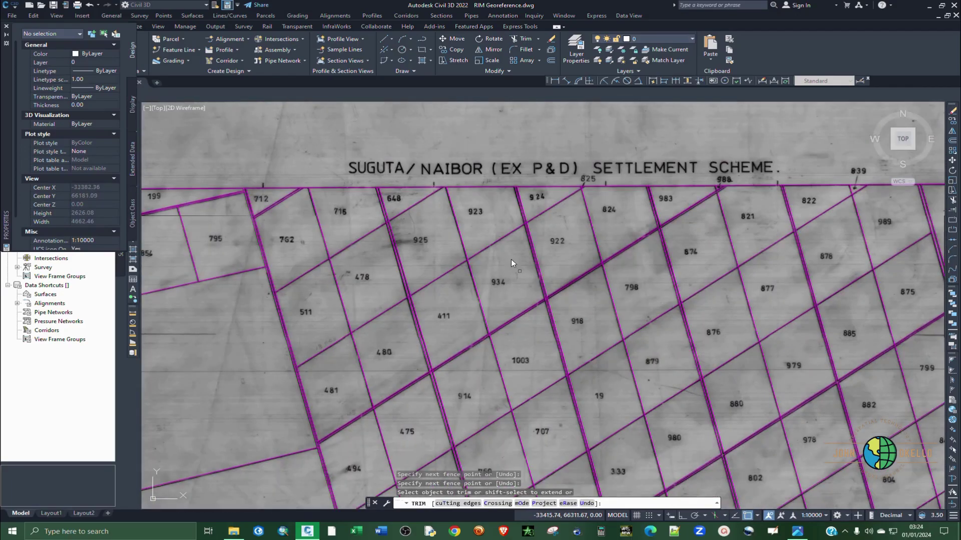
# - Trim further cross-boundary pieces inside the double boundaries in the western part of the grid, undoing the mistaken trim
pyautogui.scroll(6, 534, 433)
pyautogui.scroll(-7, 535, 434)
pyautogui.scroll(8, 419, 215)
pyautogui.press('Return')
pyautogui.scroll(-10, 391, 131)
pyautogui.scroll(-5, 529, 310)
pyautogui.hotkey('ctrl', 'z')
pyautogui.scroll(5, 566, 379)
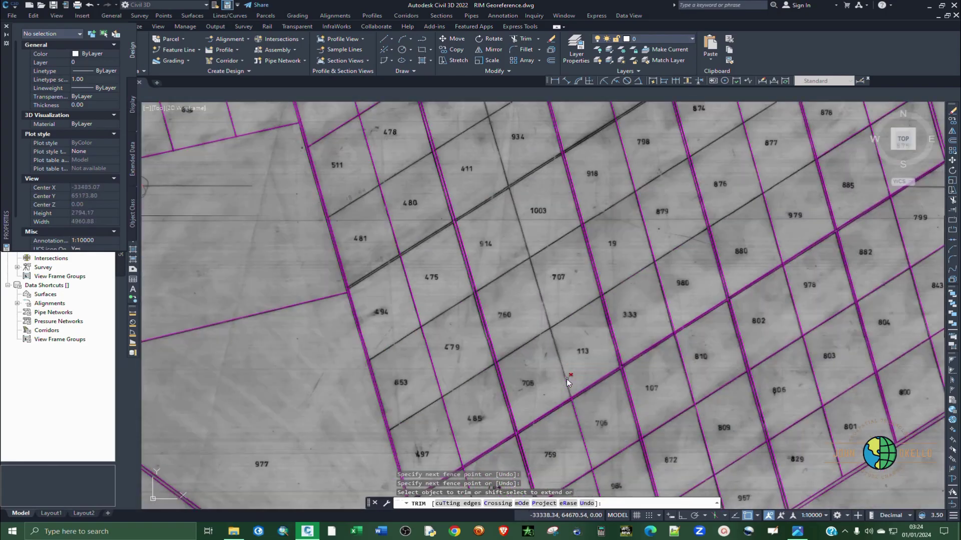
# - Trim the cross-boundary piece inside the double boundary northwest of parcel 411
pyautogui.scroll(-5, 568, 333)
pyautogui.scroll(4, 514, 280)
pyautogui.scroll(6, 513, 280)
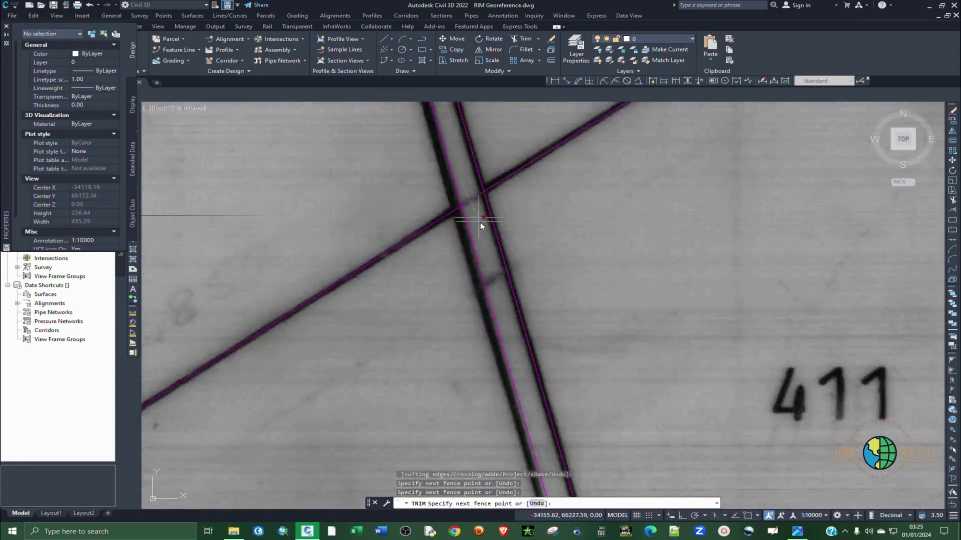
pyautogui.press('Return')
# - Trim the overlapping pieces inside the double boundaries around parcels 983 and 874 and beside parcels 804 and 800
pyautogui.scroll(2, 655, 259)
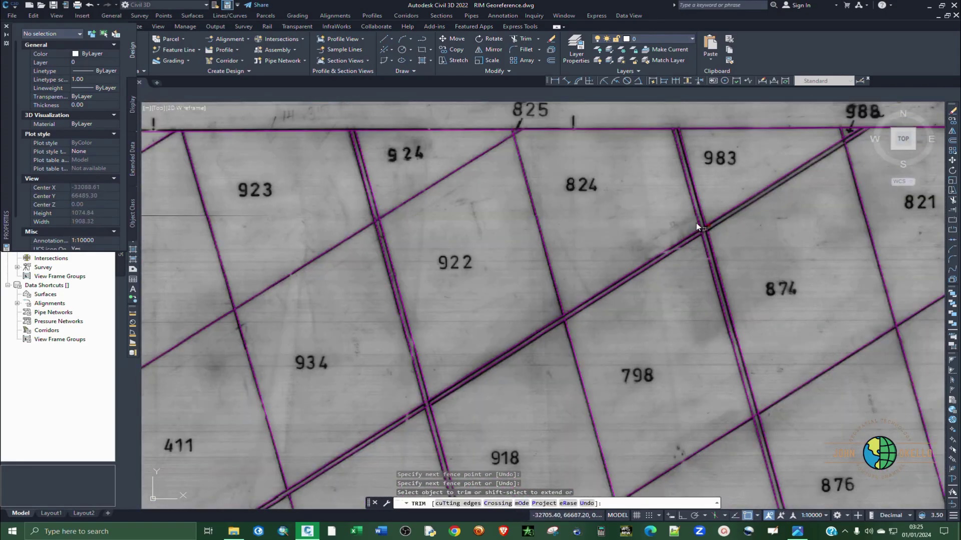
pyautogui.scroll(-2, 478, 173)
pyautogui.scroll(5, 561, 253)
pyautogui.scroll(-1, 585, 472)
pyautogui.scroll(-6, 584, 472)
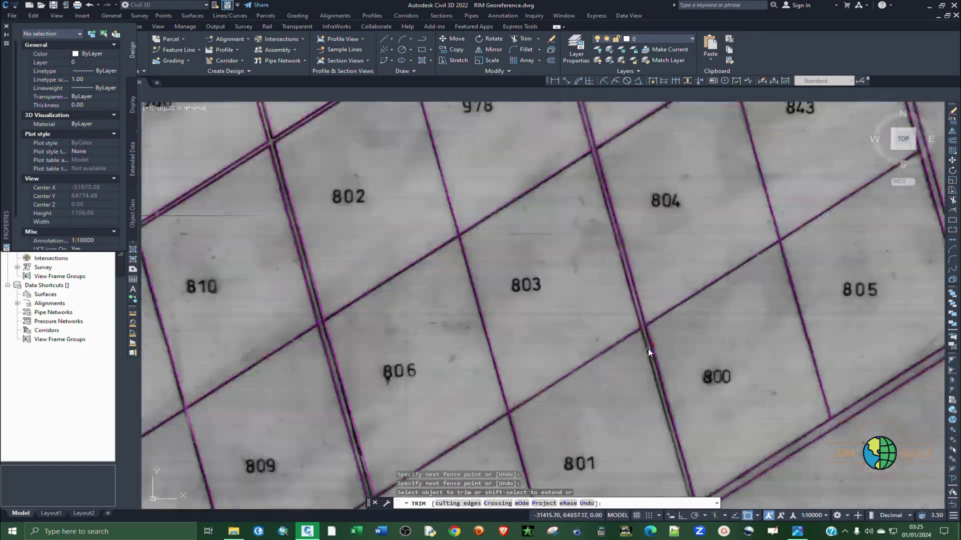
pyautogui.click(615, 320)
pyautogui.press('Return')
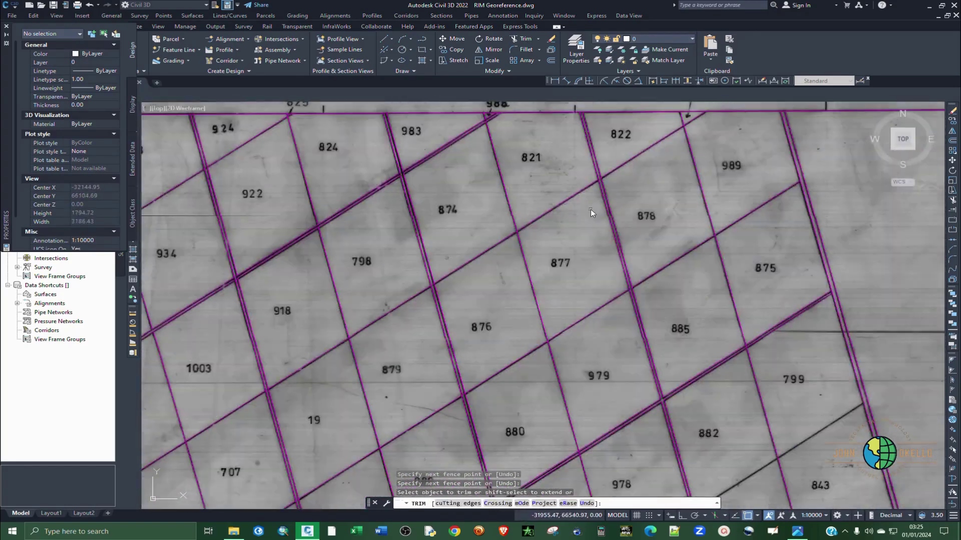
# - Try to trim the overlapping pieces at the double-boundary crossing between parcels 485 and 759 and at neighbouring crossings, and save the drawing
pyautogui.scroll(-5, 592, 206)
pyautogui.scroll(7, 603, 191)
pyautogui.scroll(-1, 633, 258)
pyautogui.scroll(-5, 601, 272)
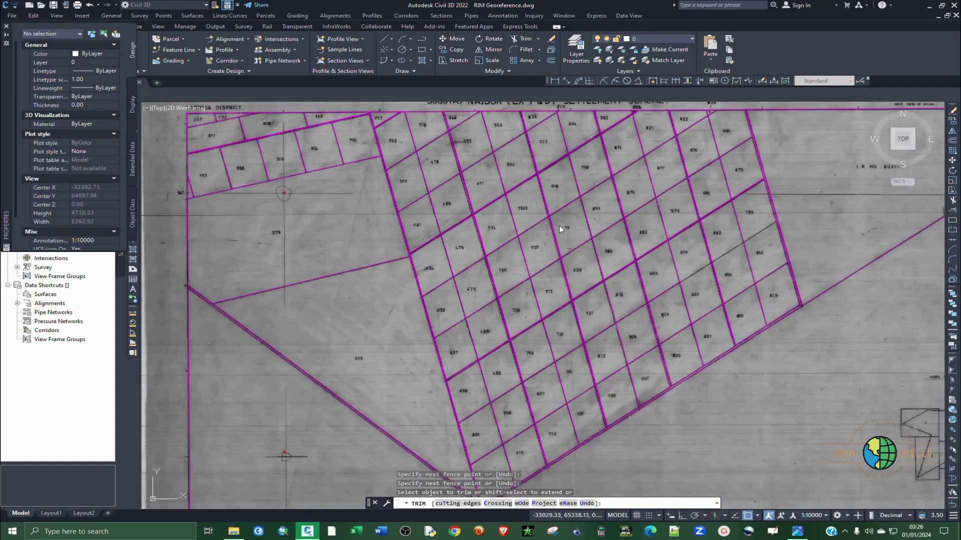
pyautogui.scroll(5, 575, 300)
pyautogui.scroll(2, 551, 306)
pyautogui.scroll(-2, 451, 303)
pyautogui.scroll(3, 451, 285)
pyautogui.click(504, 272)
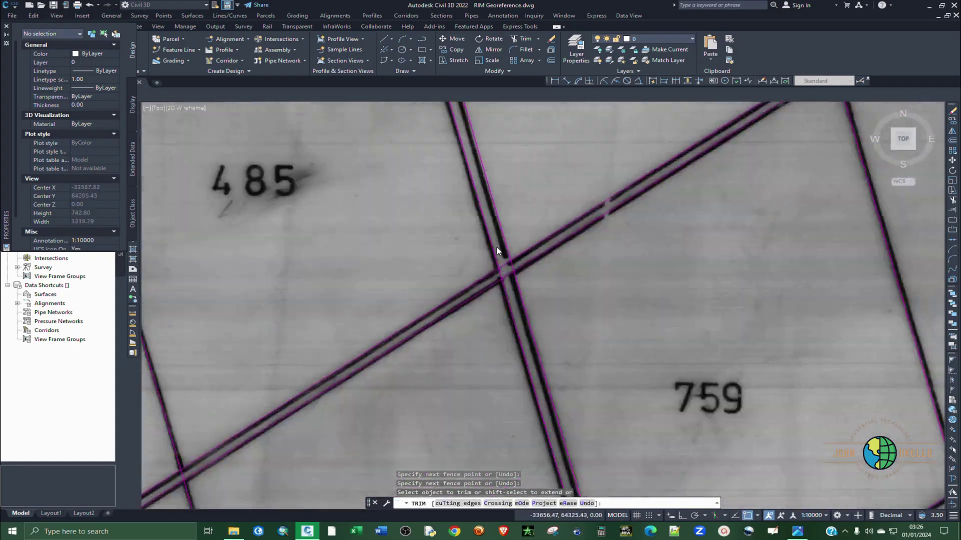
pyautogui.scroll(-2, 520, 350)
pyautogui.click(521, 354)
pyautogui.scroll(-5, 536, 335)
pyautogui.scroll(6, 493, 172)
pyautogui.click(492, 172)
pyautogui.scroll(4, 531, 337)
pyautogui.press('Return')
pyautogui.scroll(-5, 500, 353)
pyautogui.scroll(-4, 520, 314)
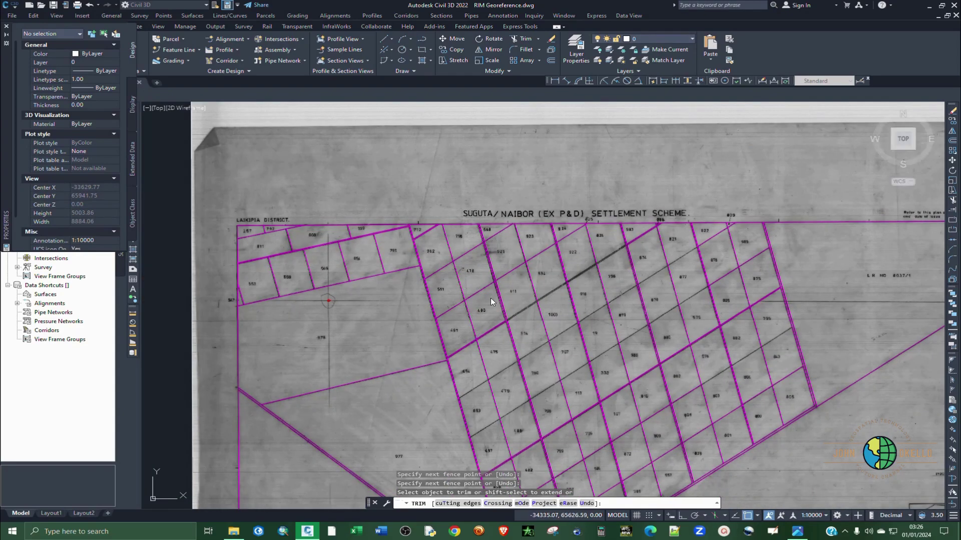
pyautogui.press('Escape')
pyautogui.hotkey('ctrl', 's')
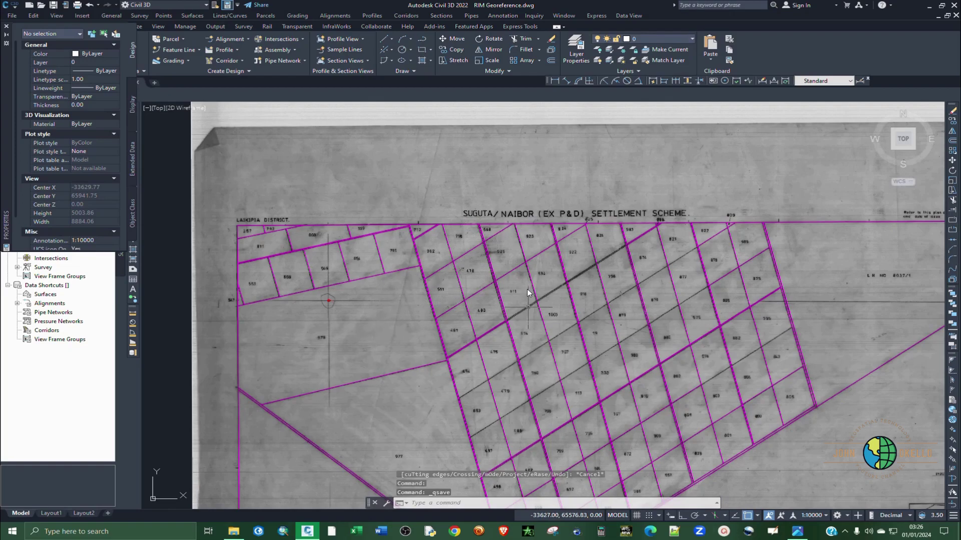
# - Undo the last trimming operation in the parcel grid and check the boundary lines across the map
pyautogui.scroll(-2, 530, 316)
pyautogui.scroll(2, 569, 368)
pyautogui.scroll(4, 569, 368)
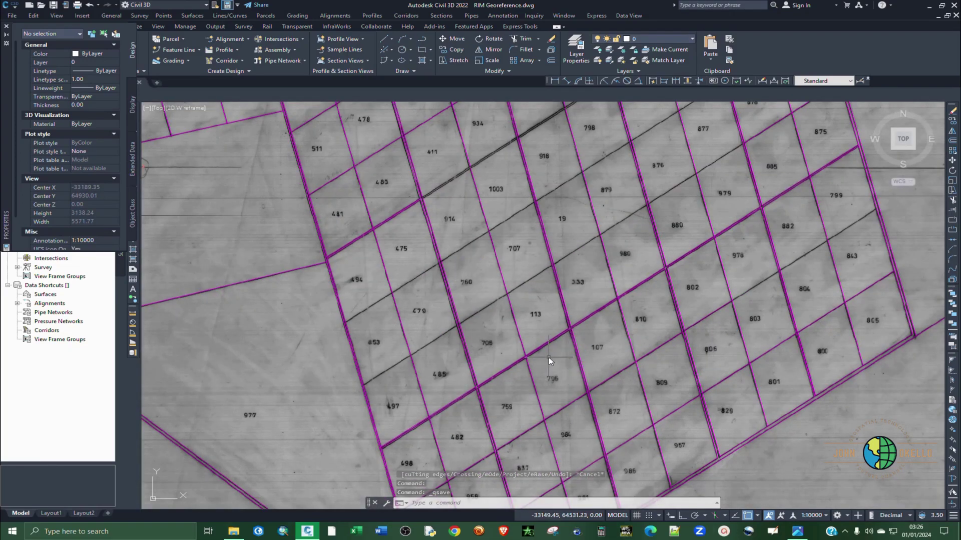
pyautogui.hotkey('ctrl', 'z')
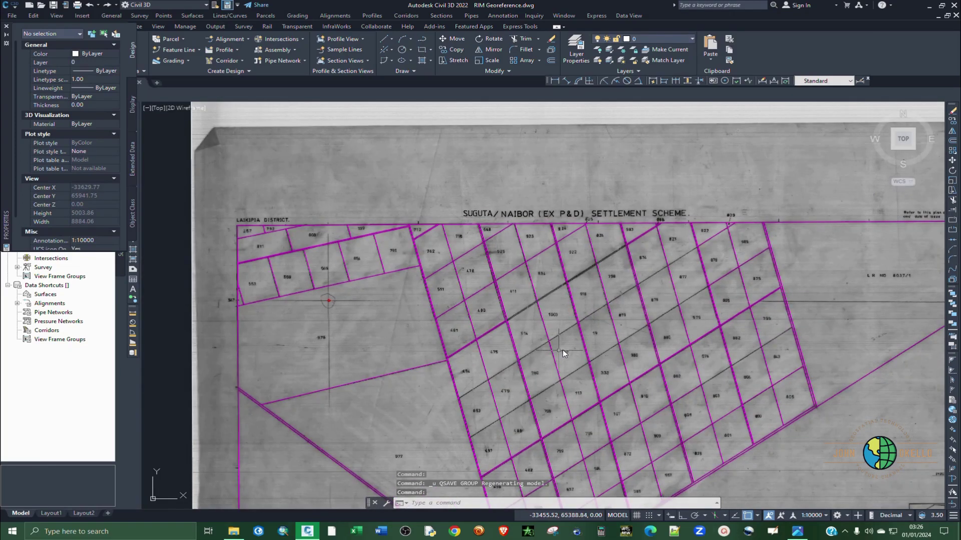
pyautogui.hotkey('ctrl', 'z')
pyautogui.hotkey('ctrl', 'z')
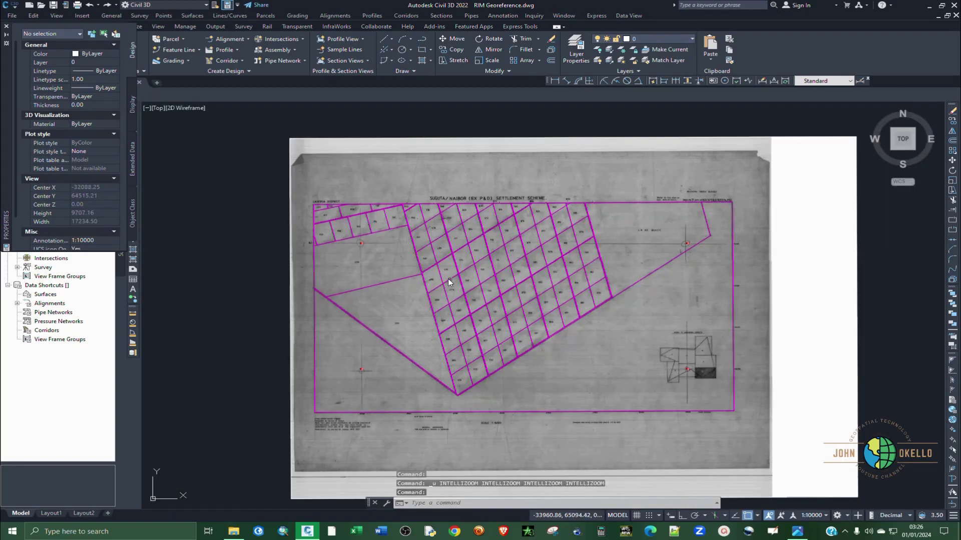
pyautogui.scroll(4, 505, 303)
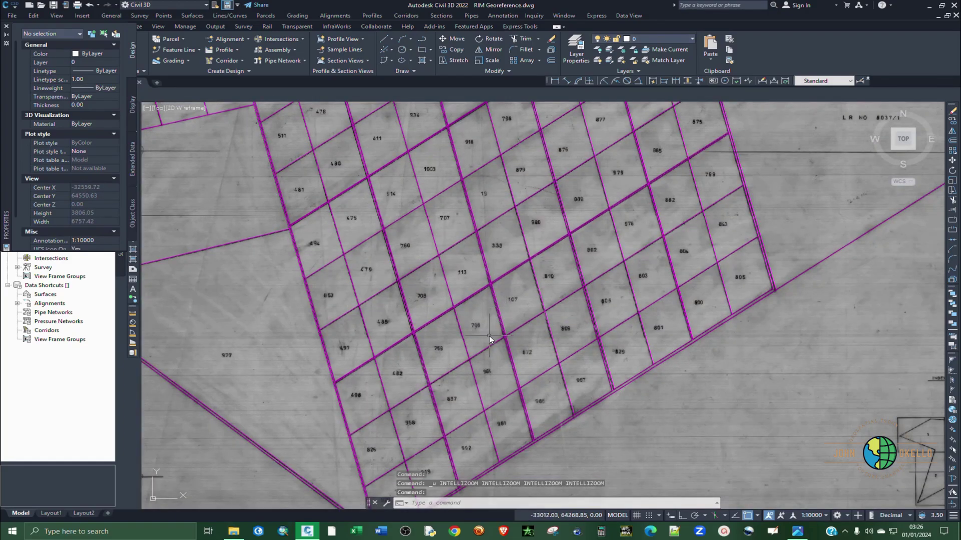
pyautogui.scroll(-4, 614, 304)
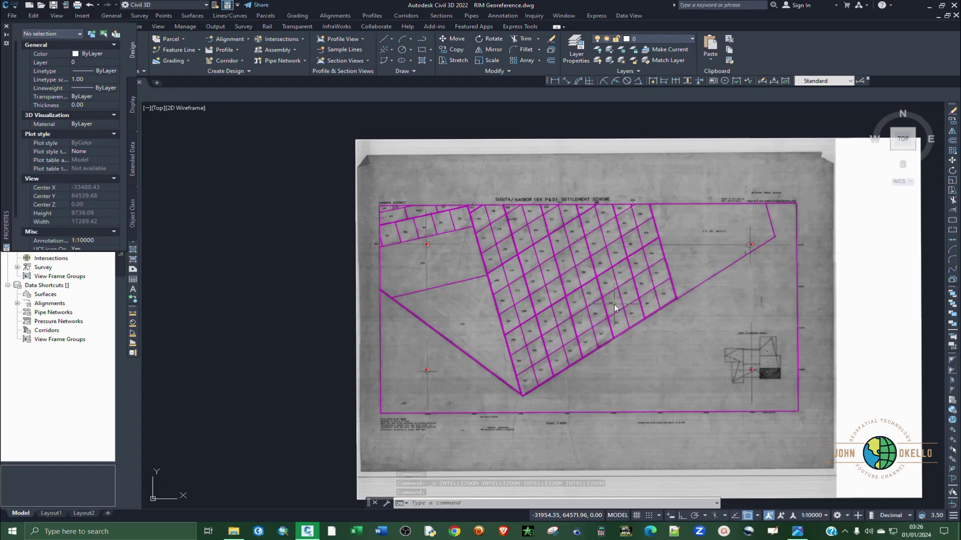